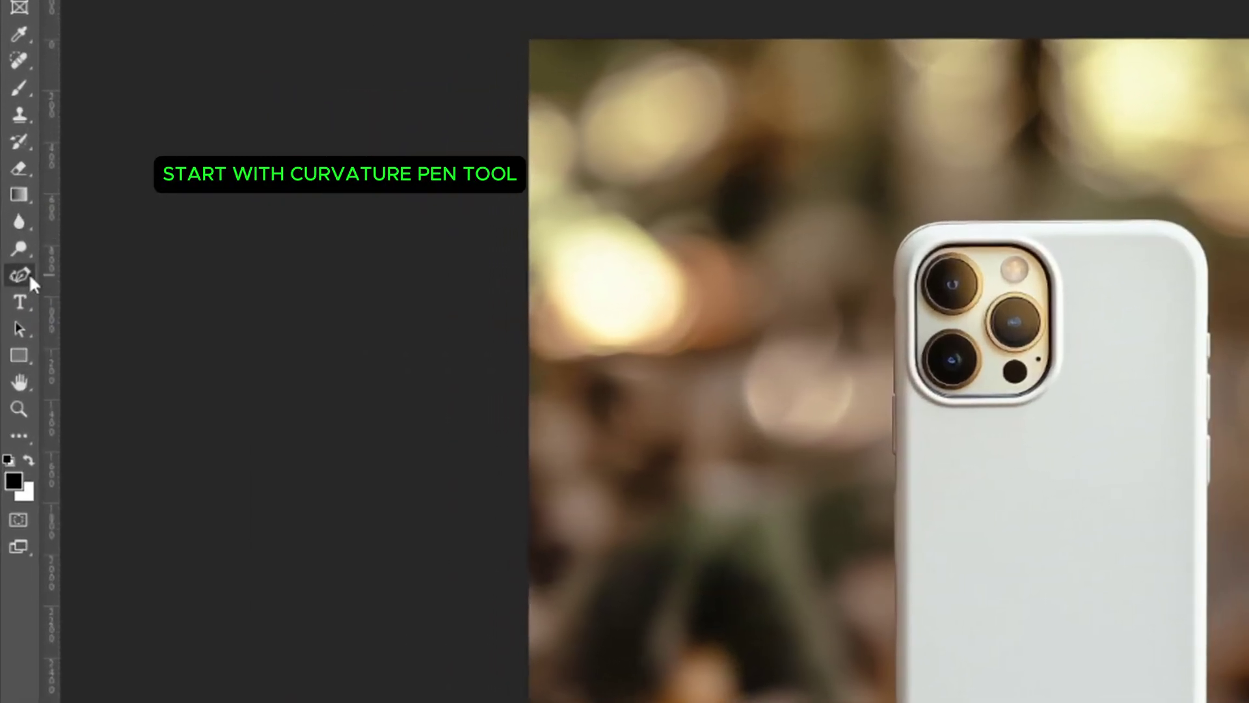
# - Switch from the Pen tool to the Curvature Pen Tool in the toolbar flyout
pyautogui.rightClick(28, 277)
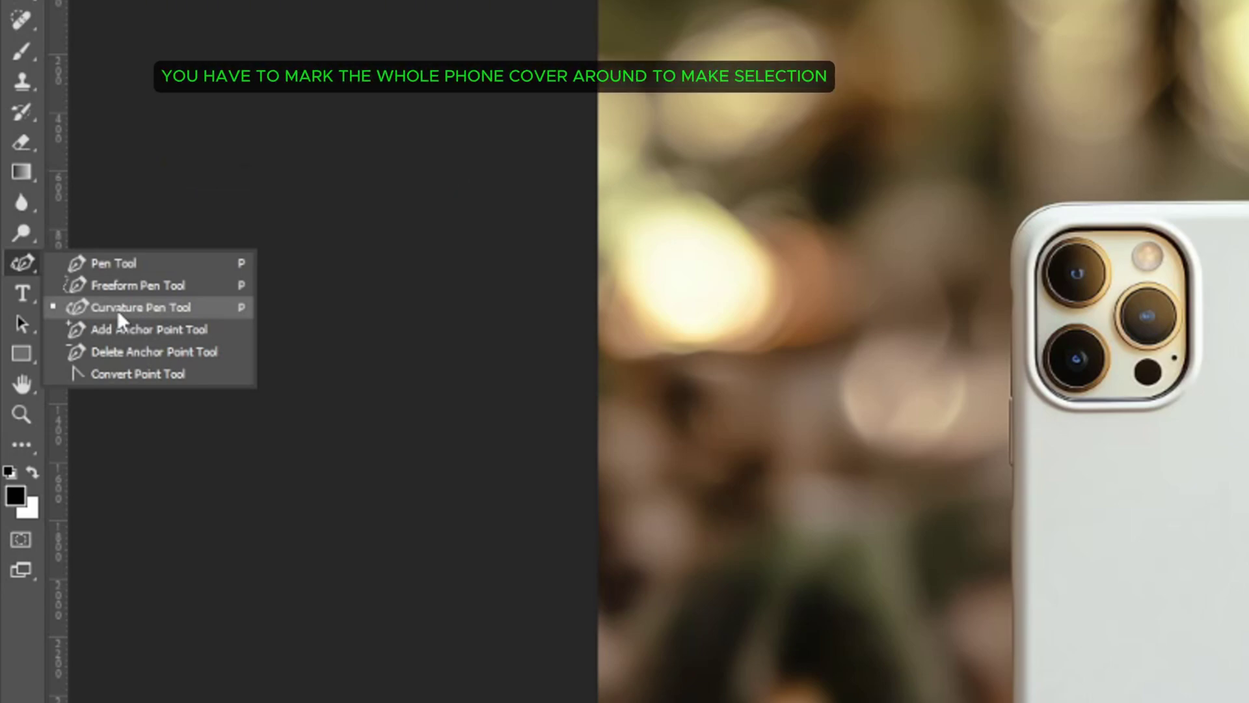
pyautogui.click(117, 310)
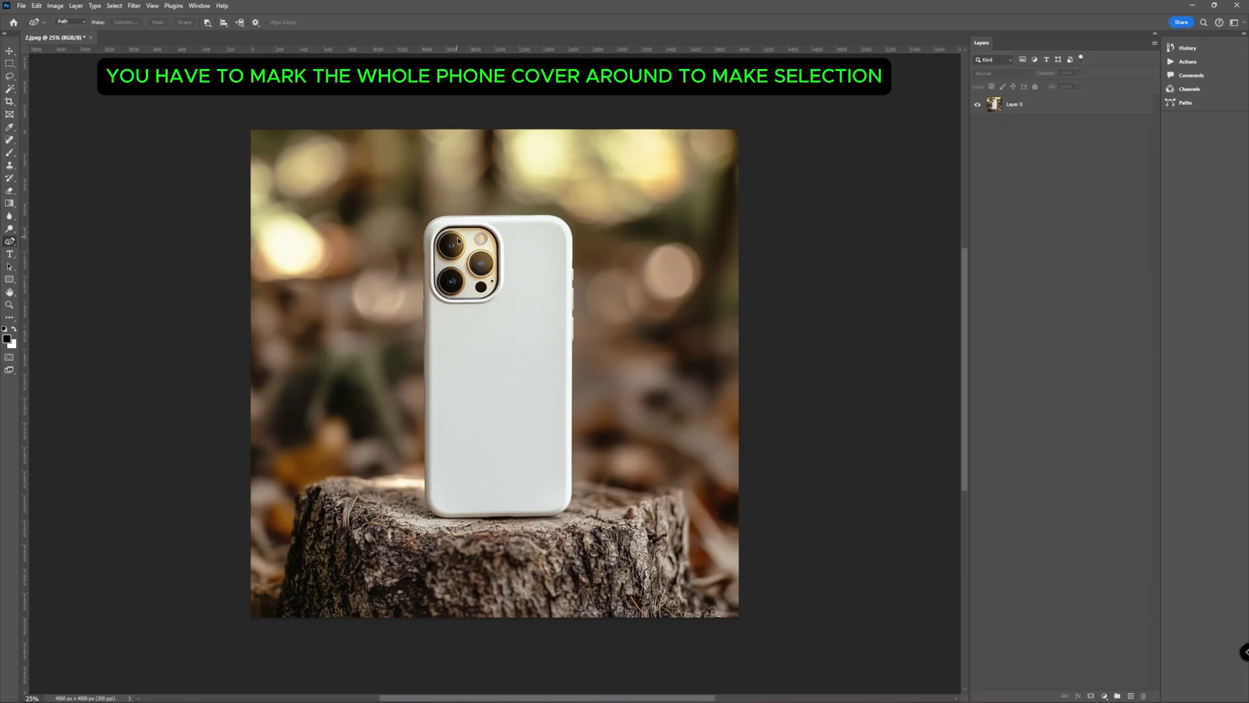
# - Zoom in and trace the case's rounded corner, top edge and right edge with curved anchors
pyautogui.scroll(2, 458, 241)
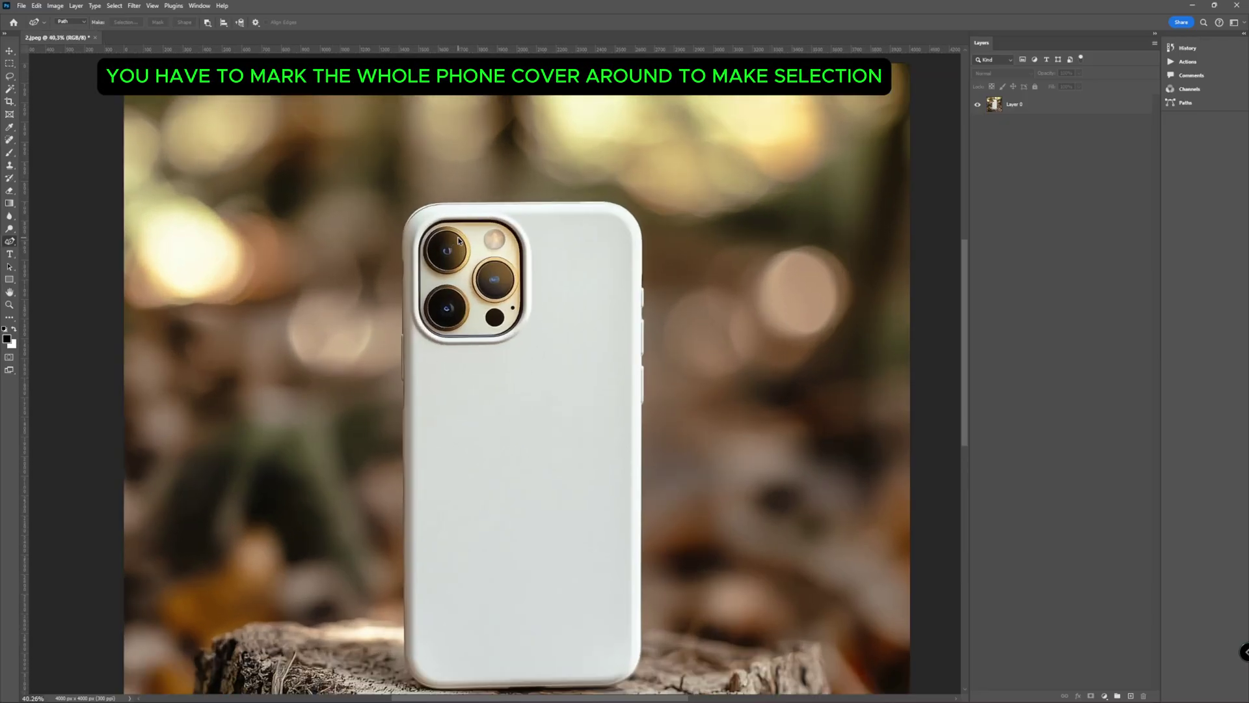
pyautogui.scroll(2, 442, 237)
pyautogui.scroll(2, 391, 224)
pyautogui.scroll(2, 336, 268)
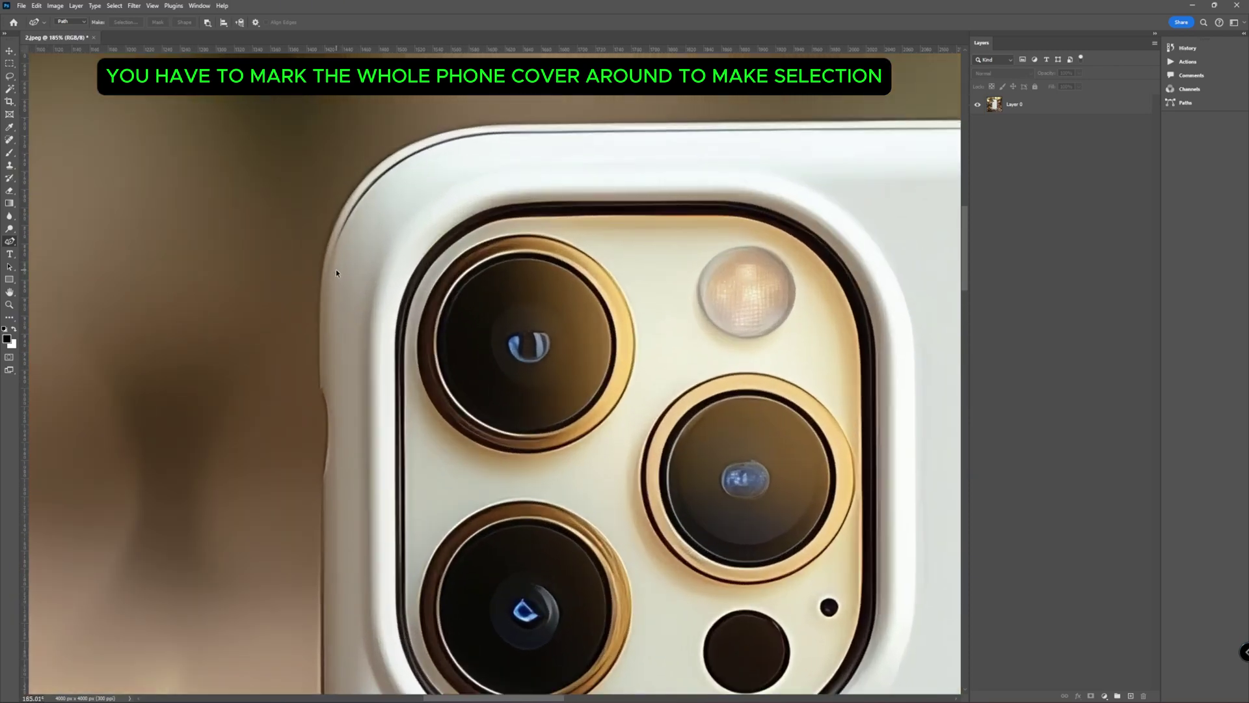
pyautogui.scroll(1, 333, 260)
pyautogui.scroll(2, 329, 247)
pyautogui.scroll(1, 332, 247)
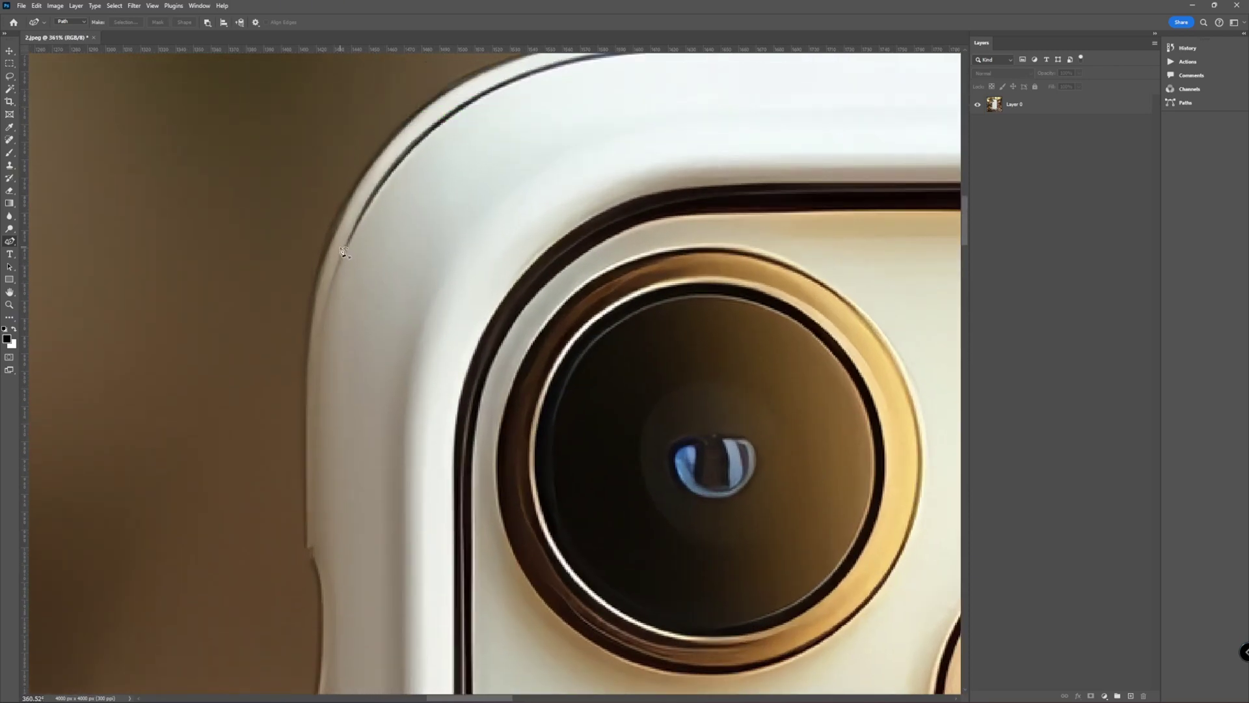
pyautogui.scroll(2, 319, 306)
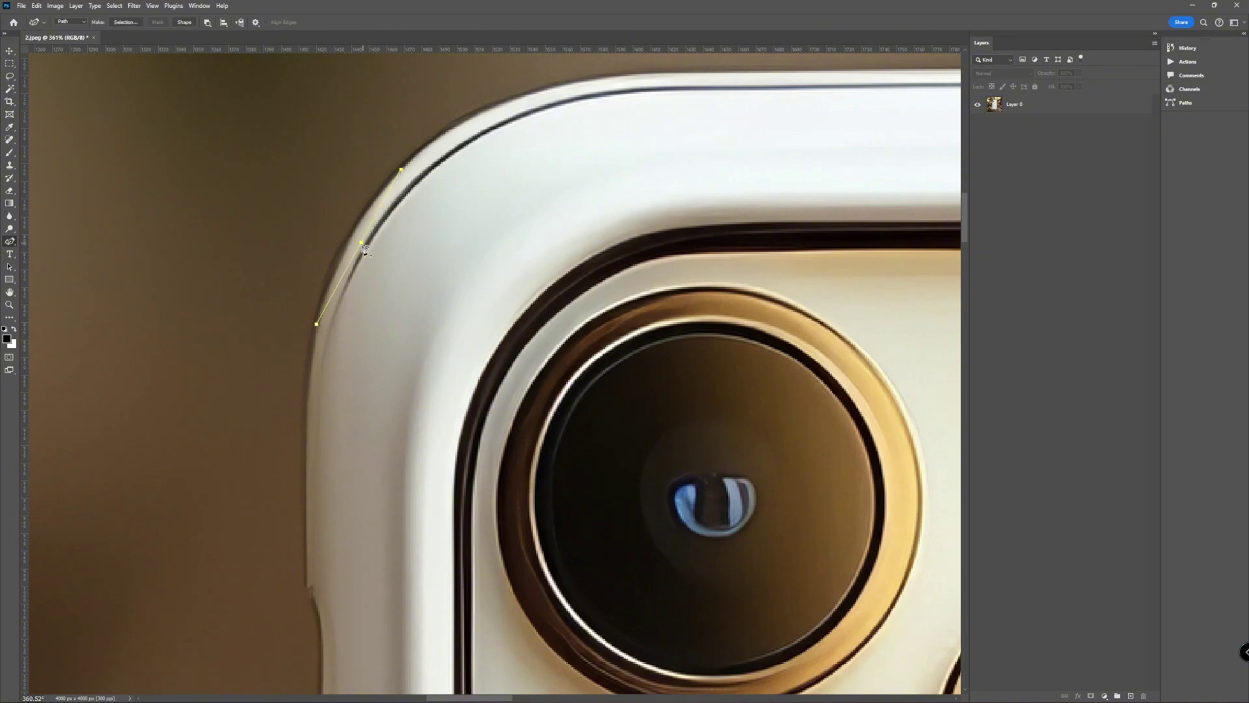
pyautogui.moveTo(363, 254); pyautogui.dragTo(350, 239)
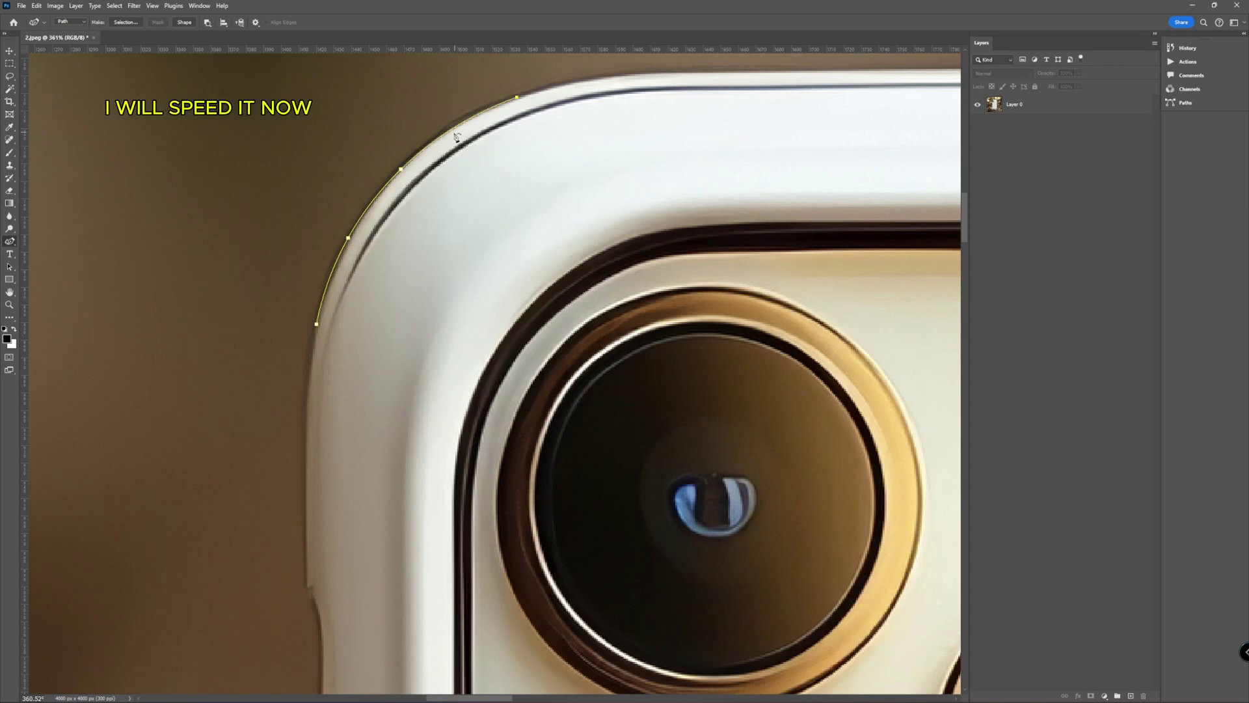
pyautogui.click(449, 127)
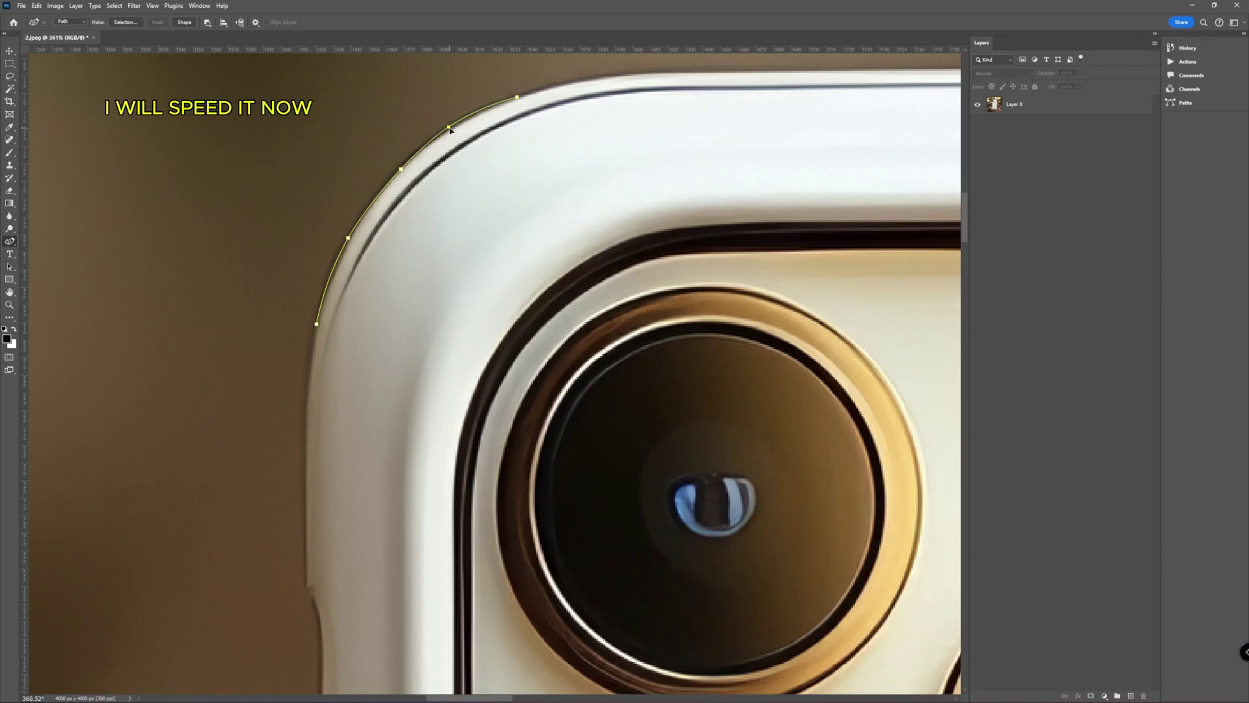
pyautogui.click(620, 78)
pyautogui.hscroll(5, 586, 325)
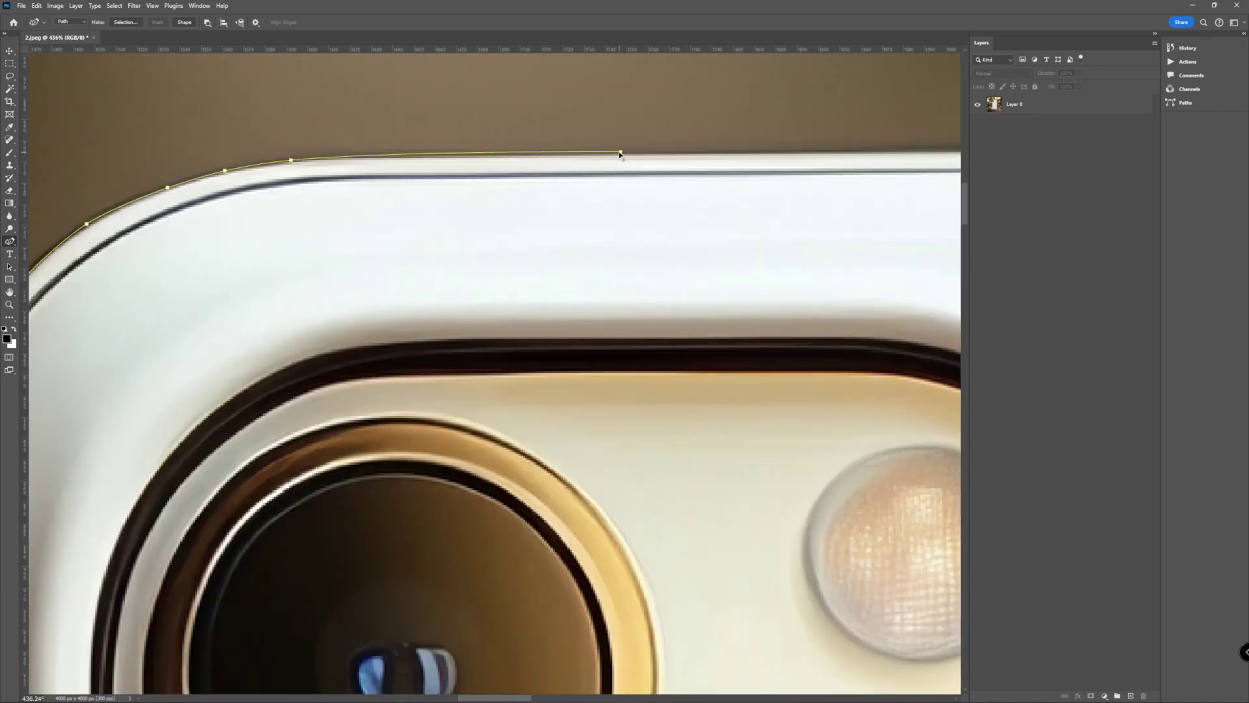
pyautogui.click(423, 158)
pyautogui.hscroll(5, 585, 326)
pyautogui.scroll(-5, 586, 325)
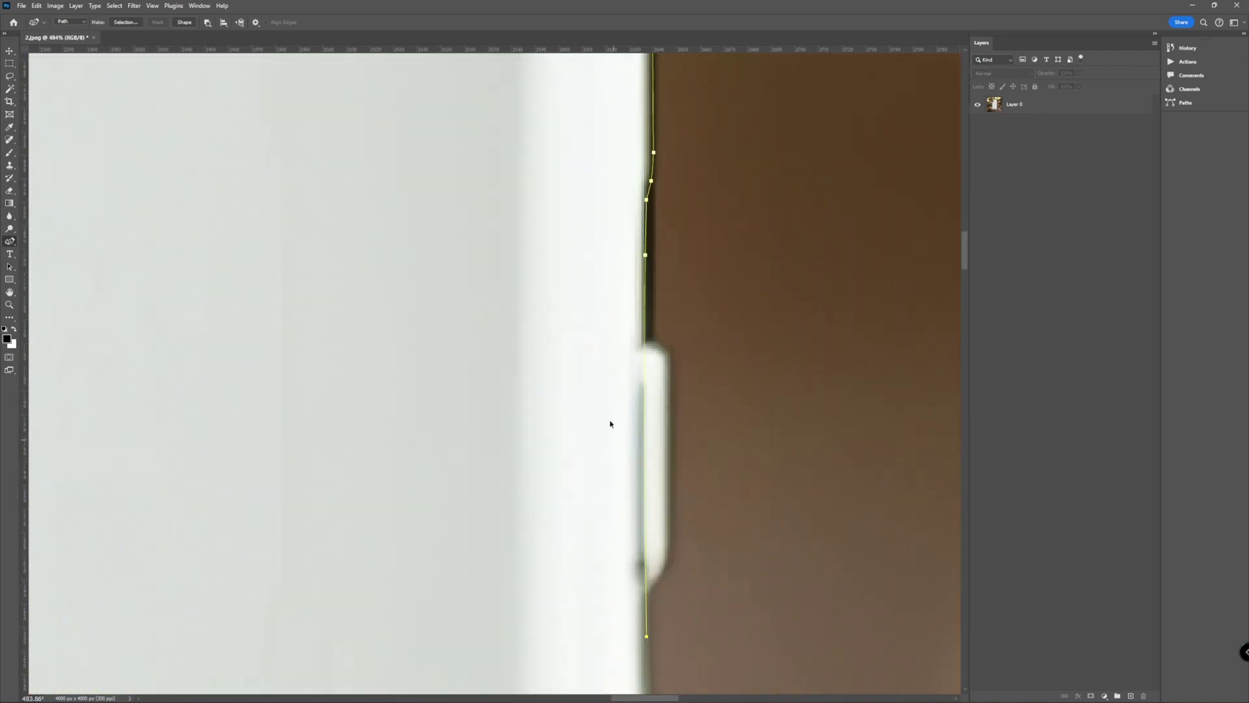
pyautogui.click(600, 453)
# - Trace the remaining corner and left edge, close the path, nudge an anchor, and fit the view
pyautogui.scroll(-10, 602, 341)
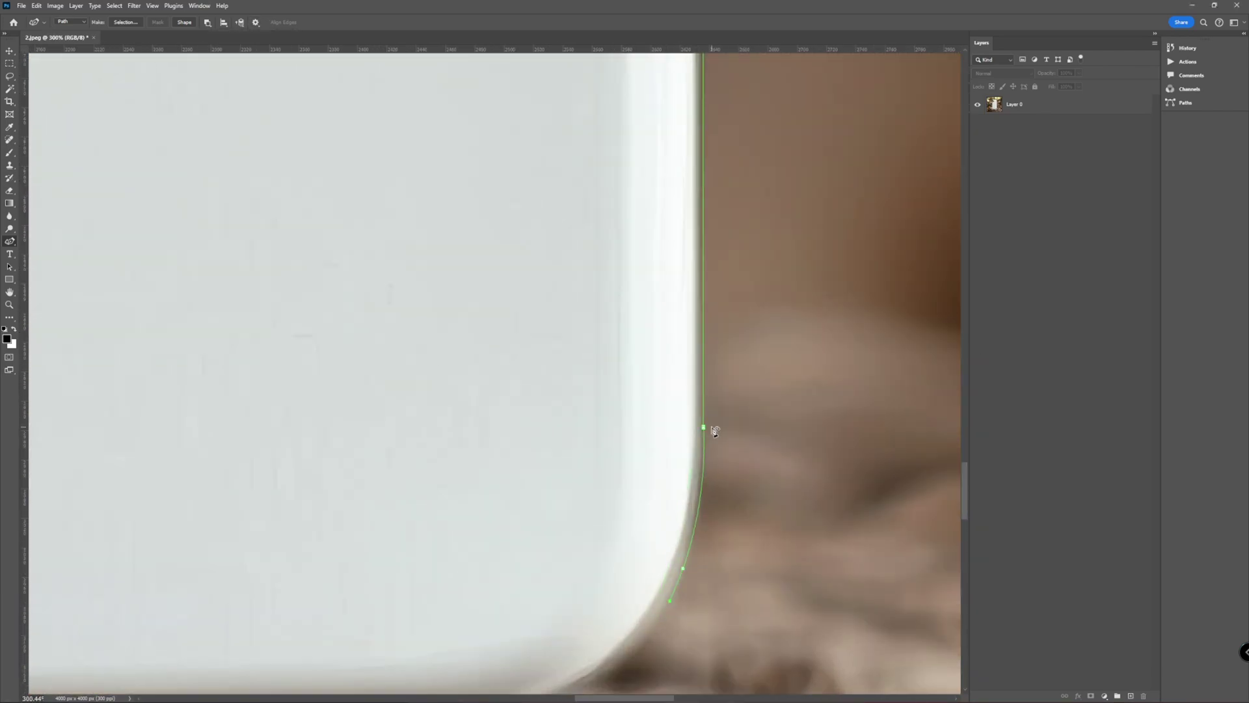
pyautogui.scroll(-5, 706, 427)
pyautogui.hscroll(-5, 706, 426)
pyautogui.hscroll(-10, 455, 390)
pyautogui.scroll(5, 455, 391)
pyautogui.scroll(5, 966, 431)
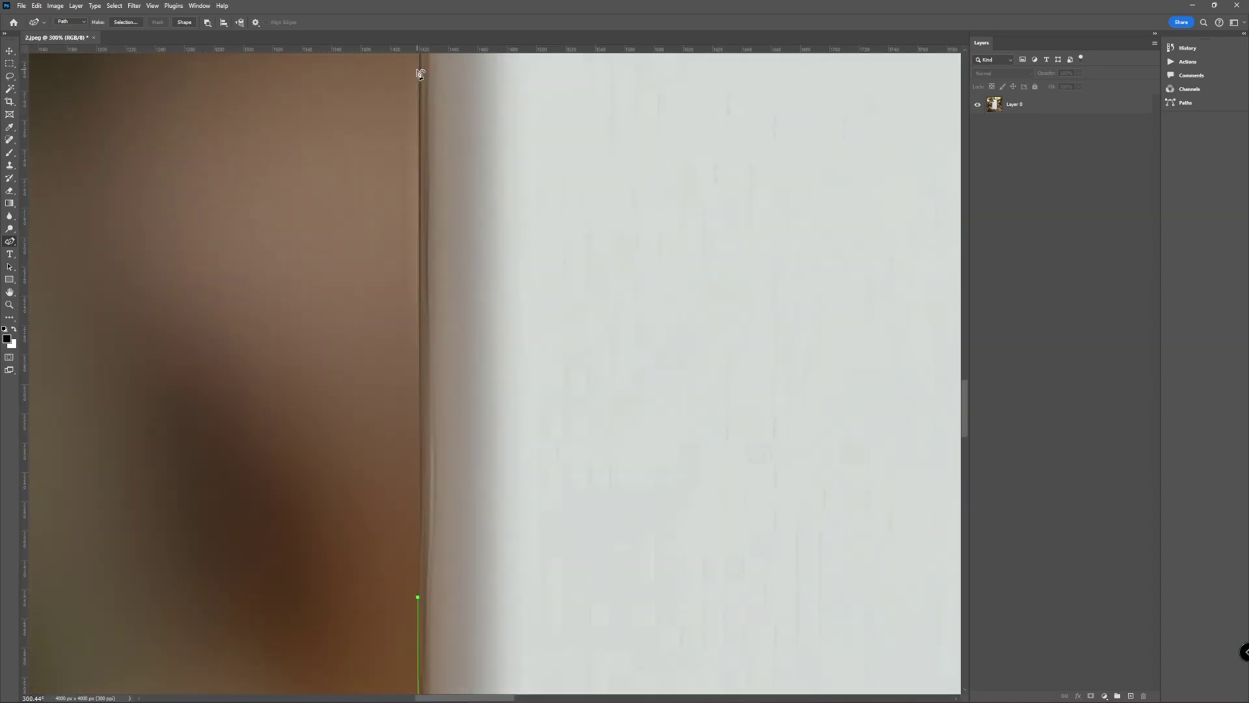
pyautogui.scroll(10, 969, 330)
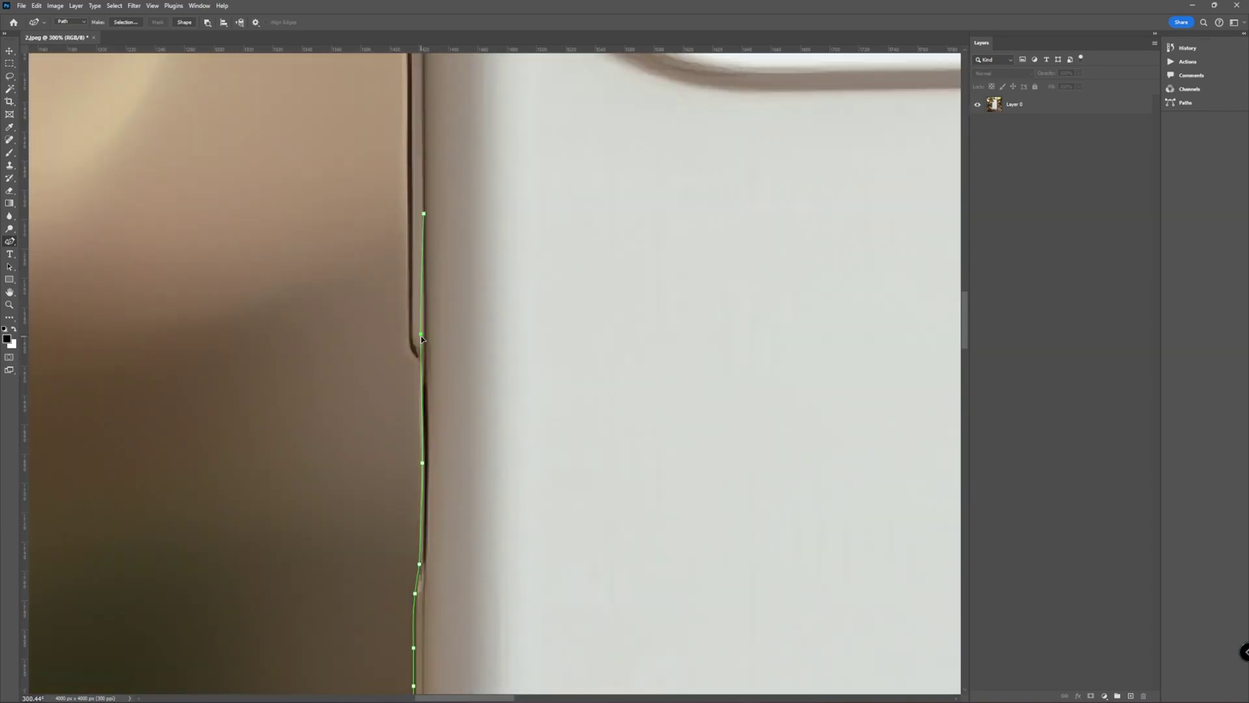
pyautogui.scroll(5, 422, 345)
pyautogui.click(398, 348)
pyautogui.scroll(-5, 422, 345)
pyautogui.click(374, 413)
pyautogui.click(393, 513)
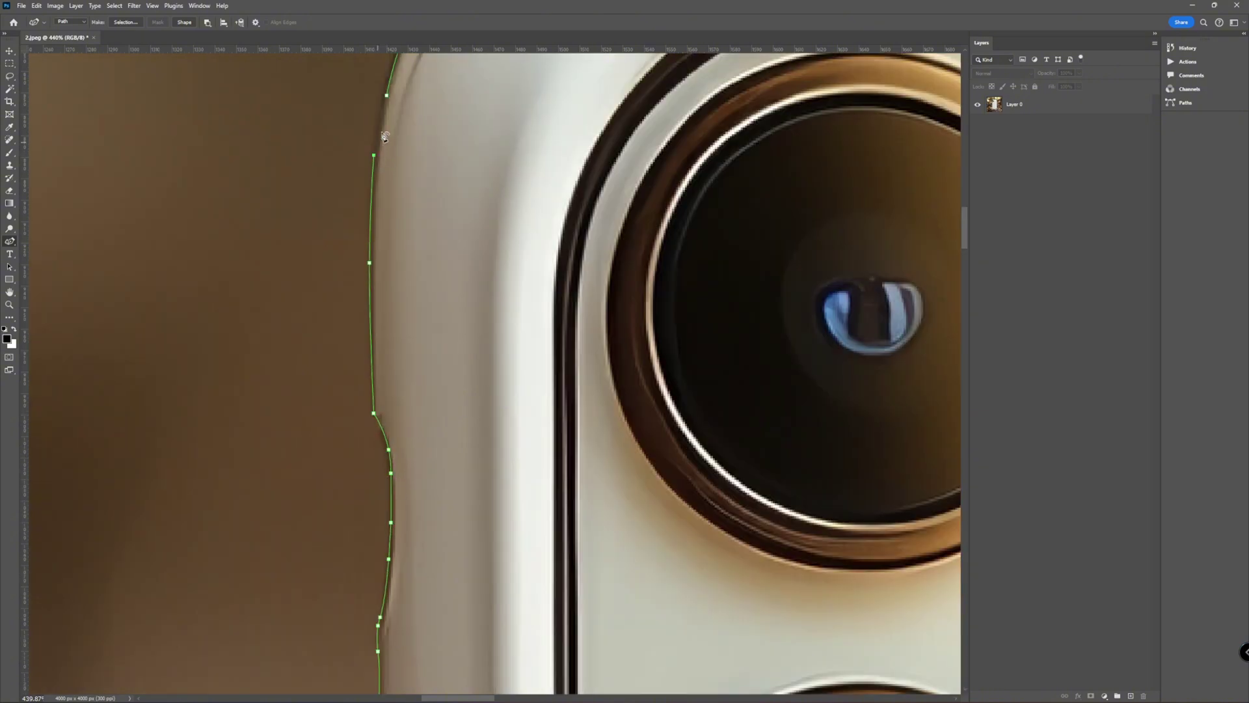
pyautogui.click(388, 97)
pyautogui.moveTo(963, 239); pyautogui.dragTo(965, 227)
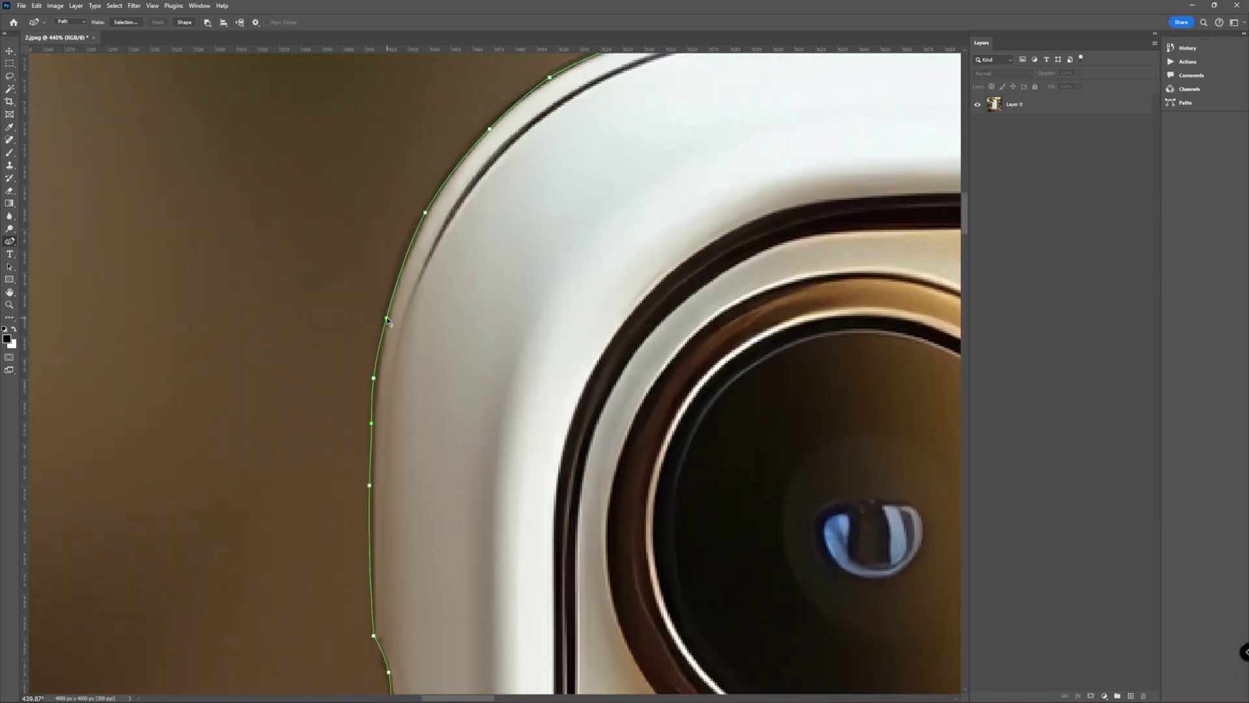
pyautogui.moveTo(387, 317); pyautogui.dragTo(391, 304)
pyautogui.hotkey('ctrl', '0')
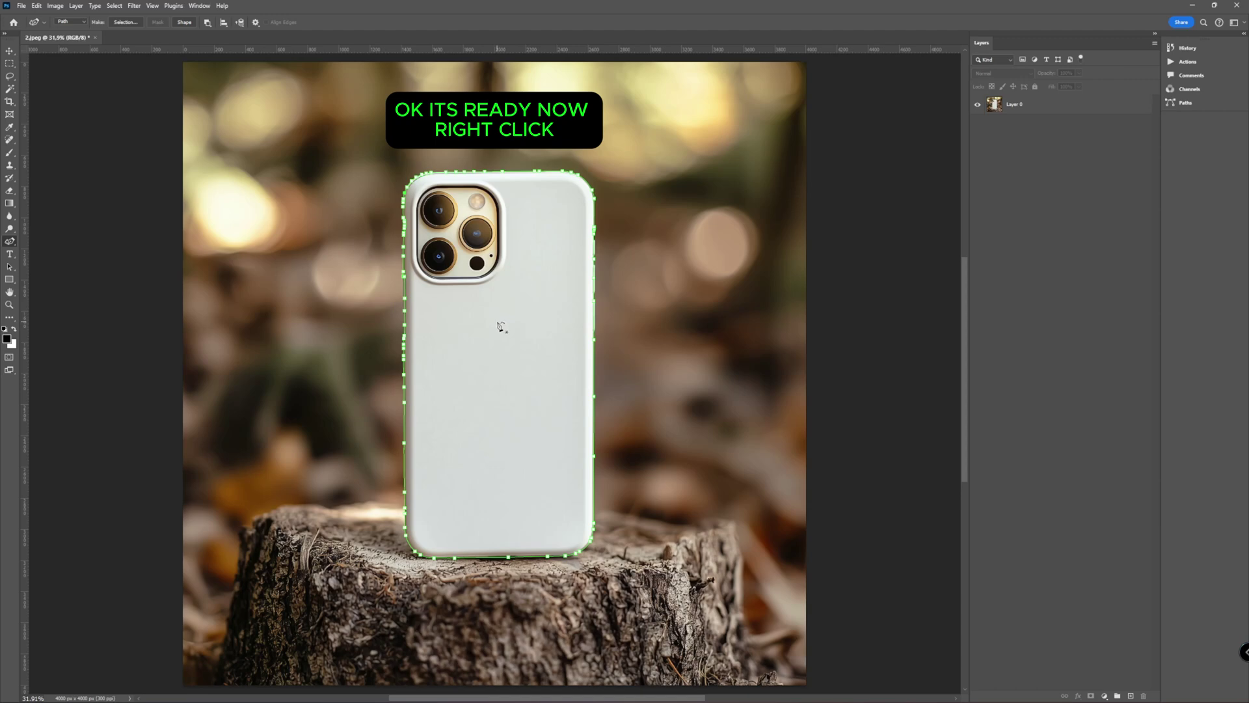
# - Convert the traced phone-case path into a selection with no feathering
pyautogui.rightClick(499, 323)
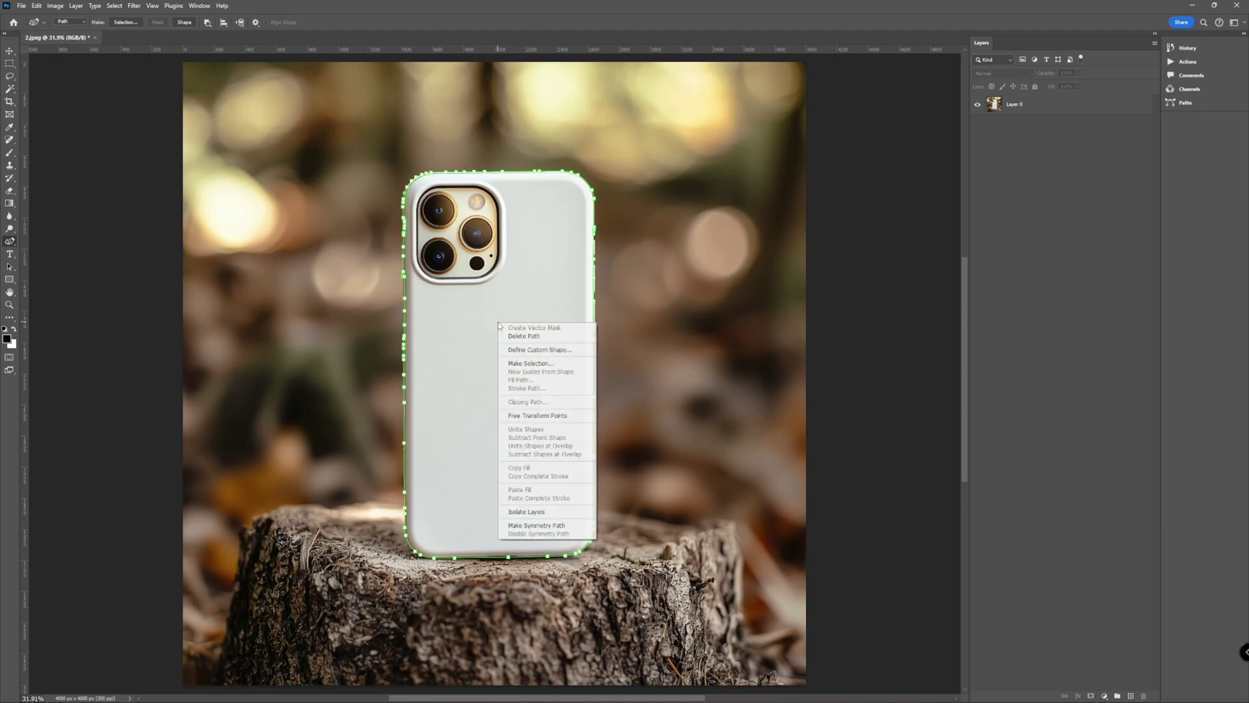
pyautogui.click(528, 364)
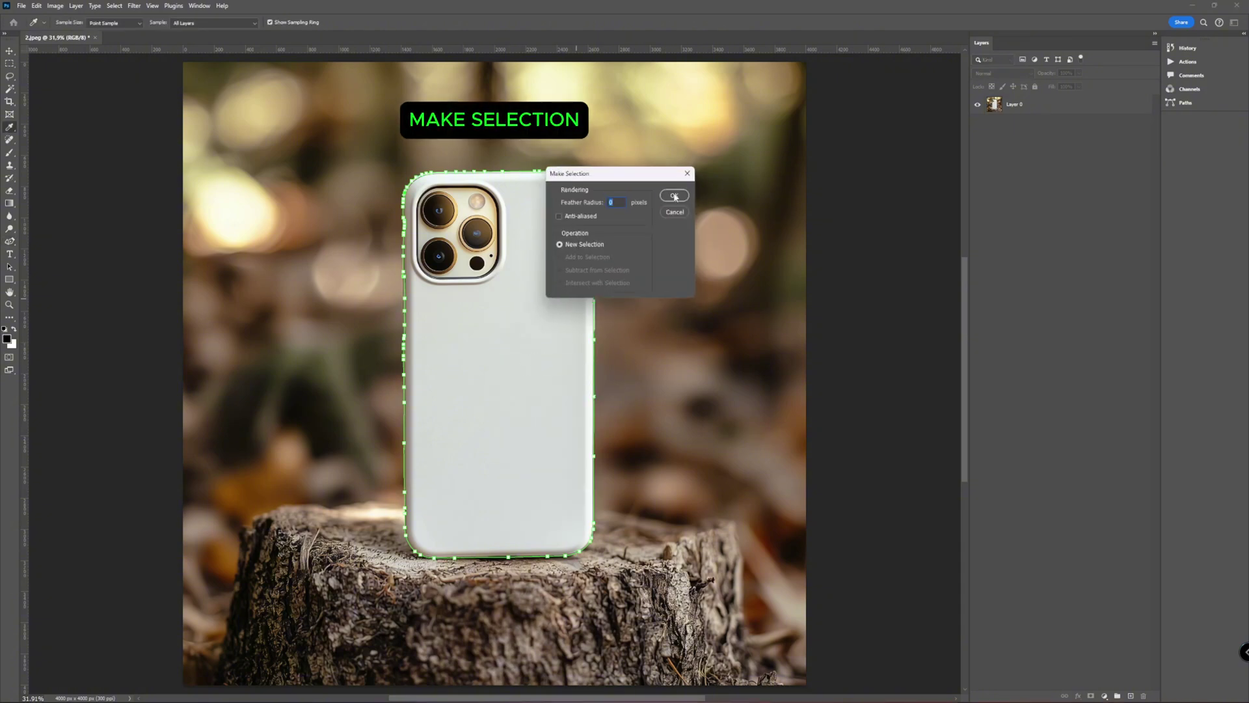
pyautogui.click(675, 196)
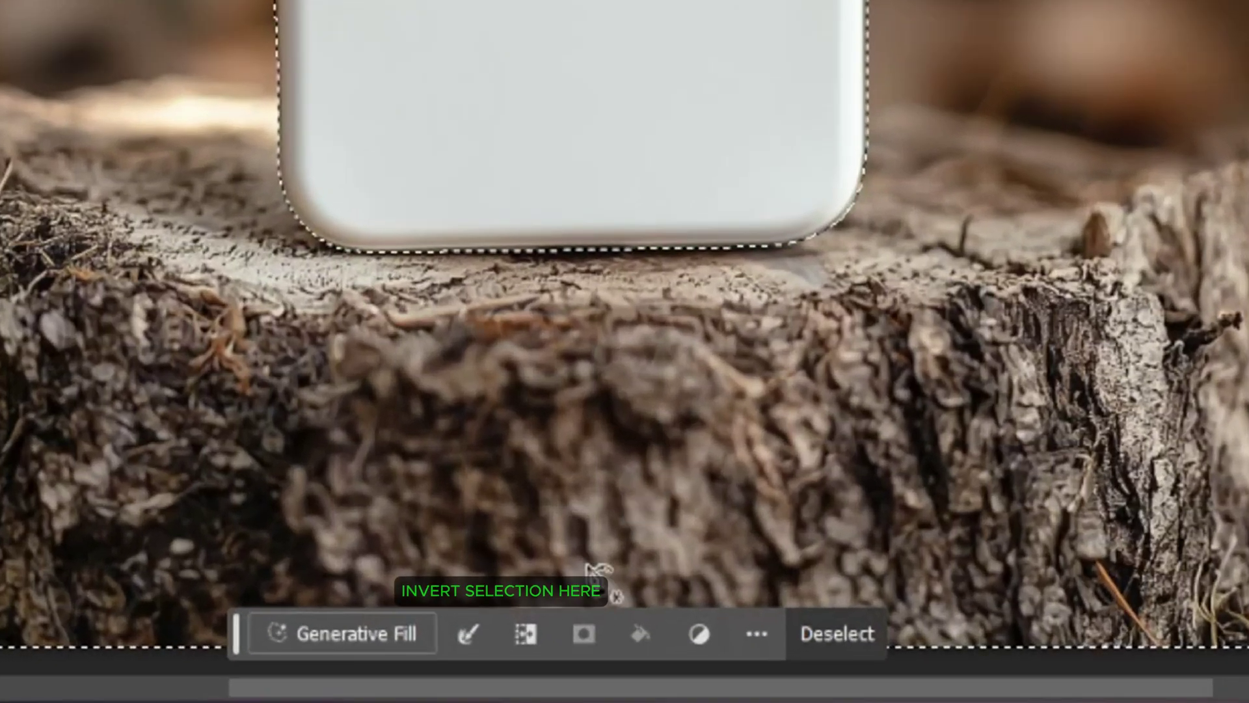
# - Save the selection as a new channel named xxx
pyautogui.click(539, 633)
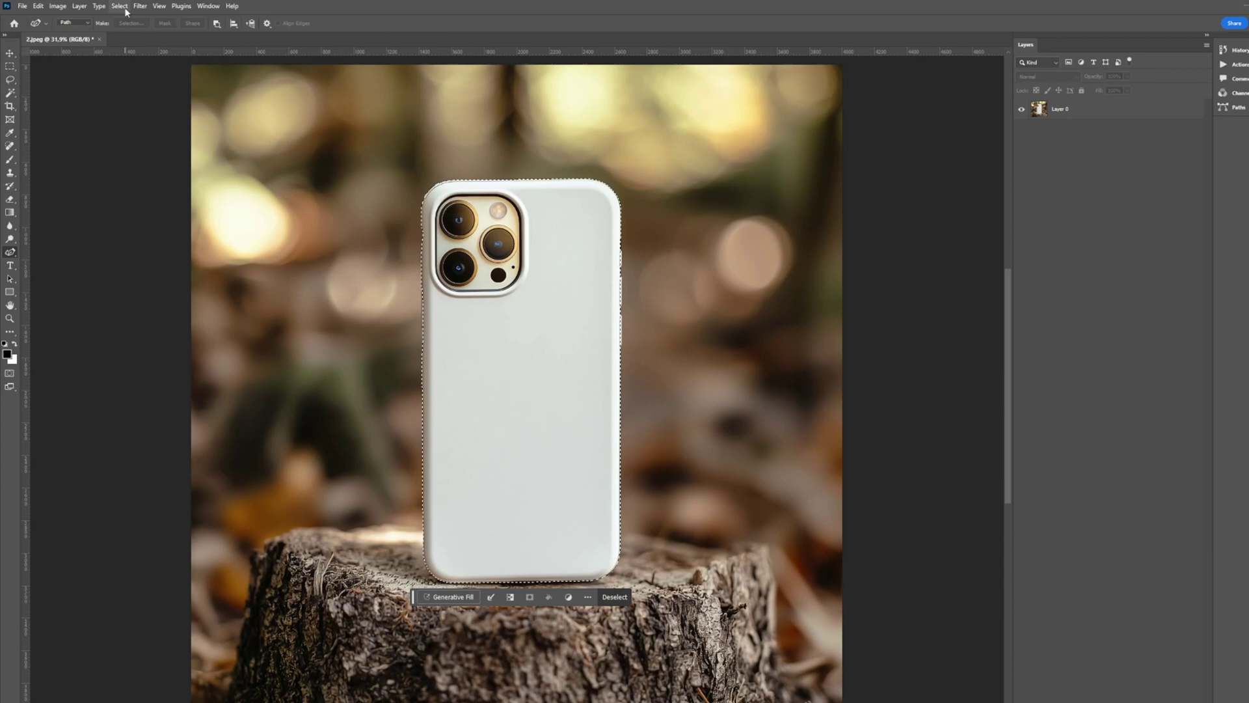
pyautogui.click(206, 15)
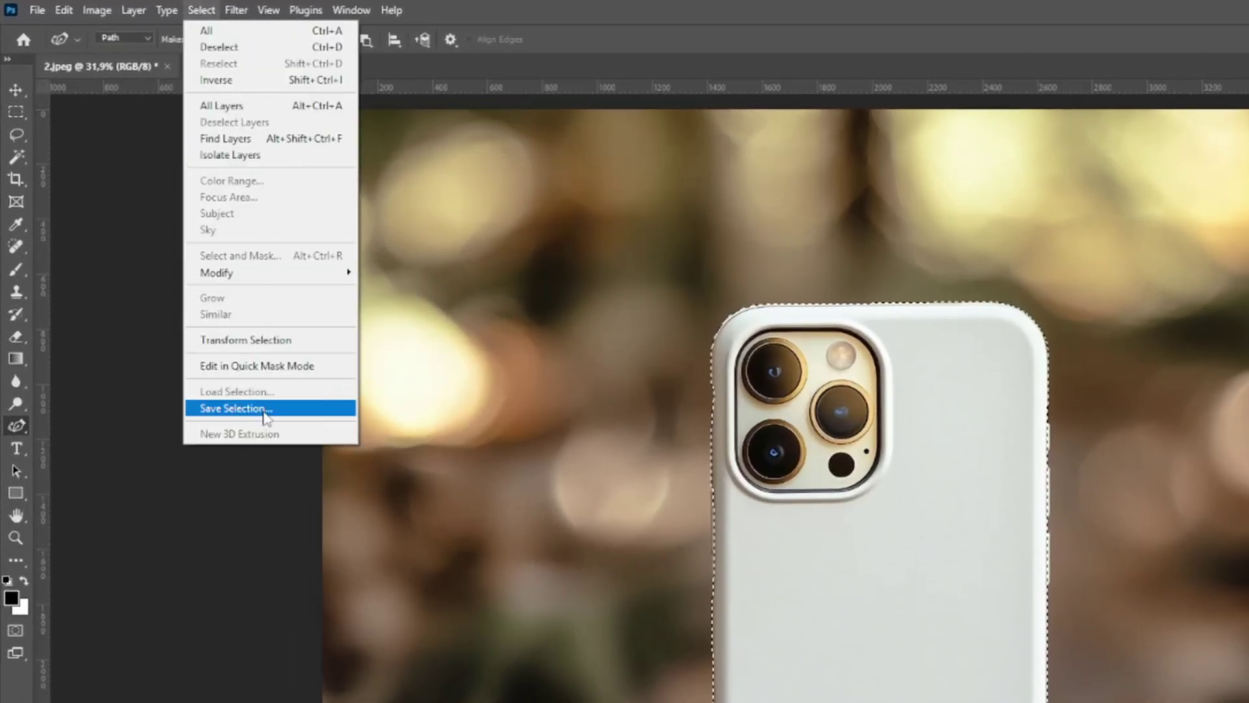
pyautogui.click(265, 409)
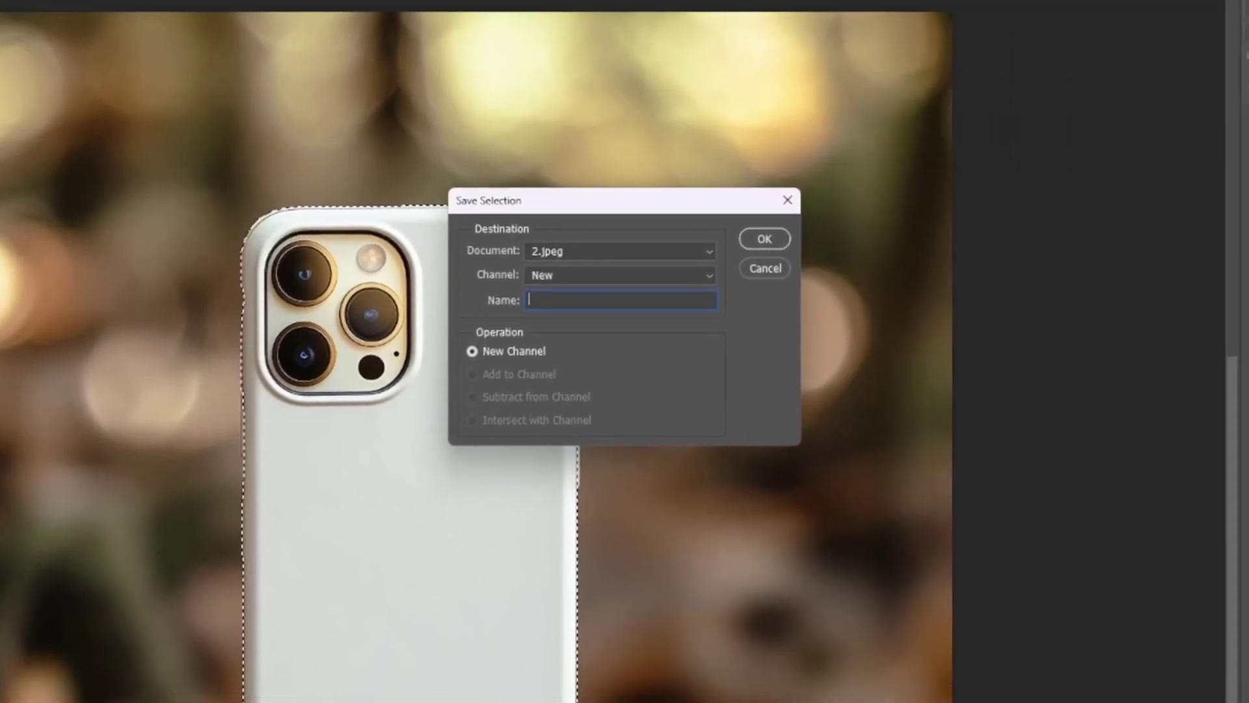
pyautogui.write('xxx')
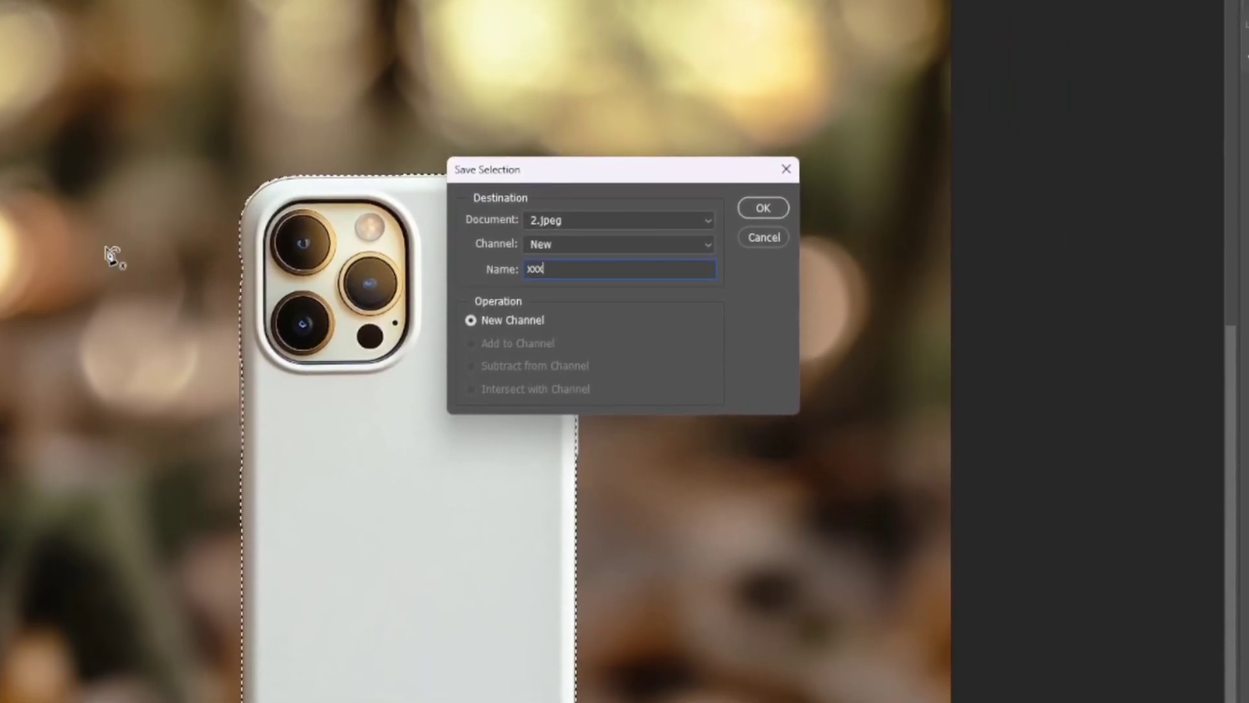
pyautogui.click(763, 207)
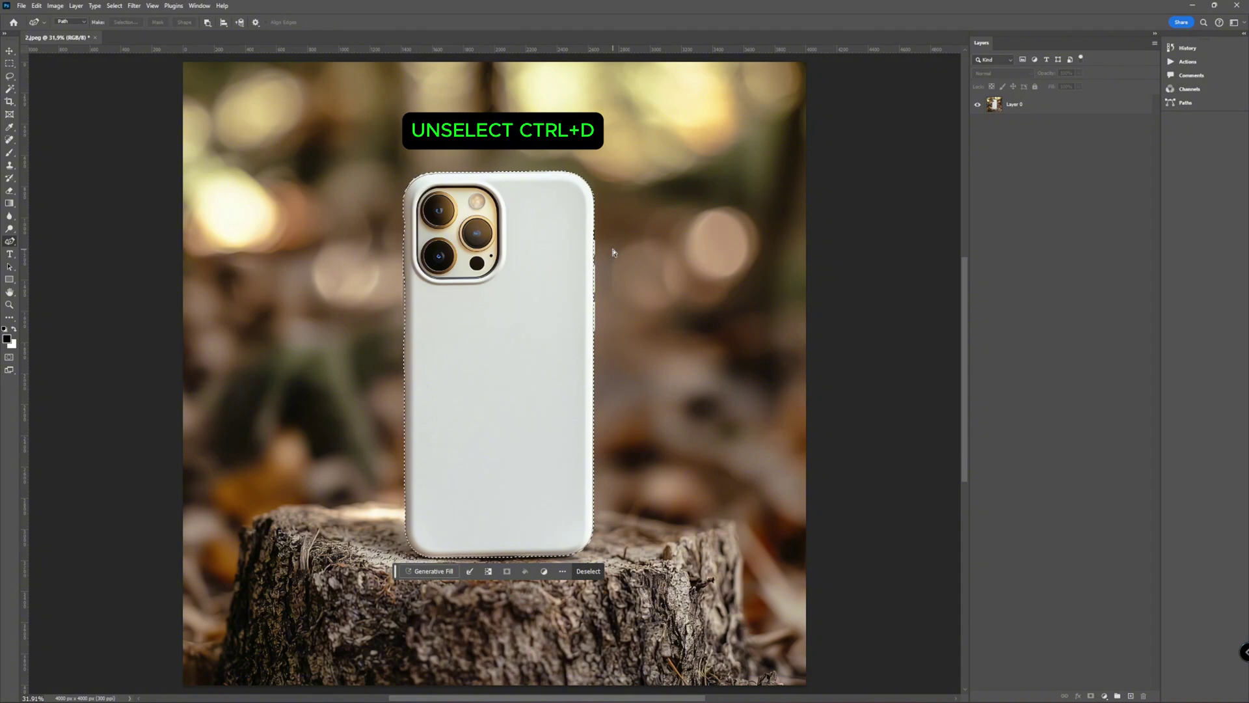
# - Deselect the phone, zoom into the camera module, and curve a first segment along its corner
pyautogui.hotkey('ctrl', 'd')
pyautogui.scroll(1, 464, 197)
pyautogui.scroll(2, 464, 196)
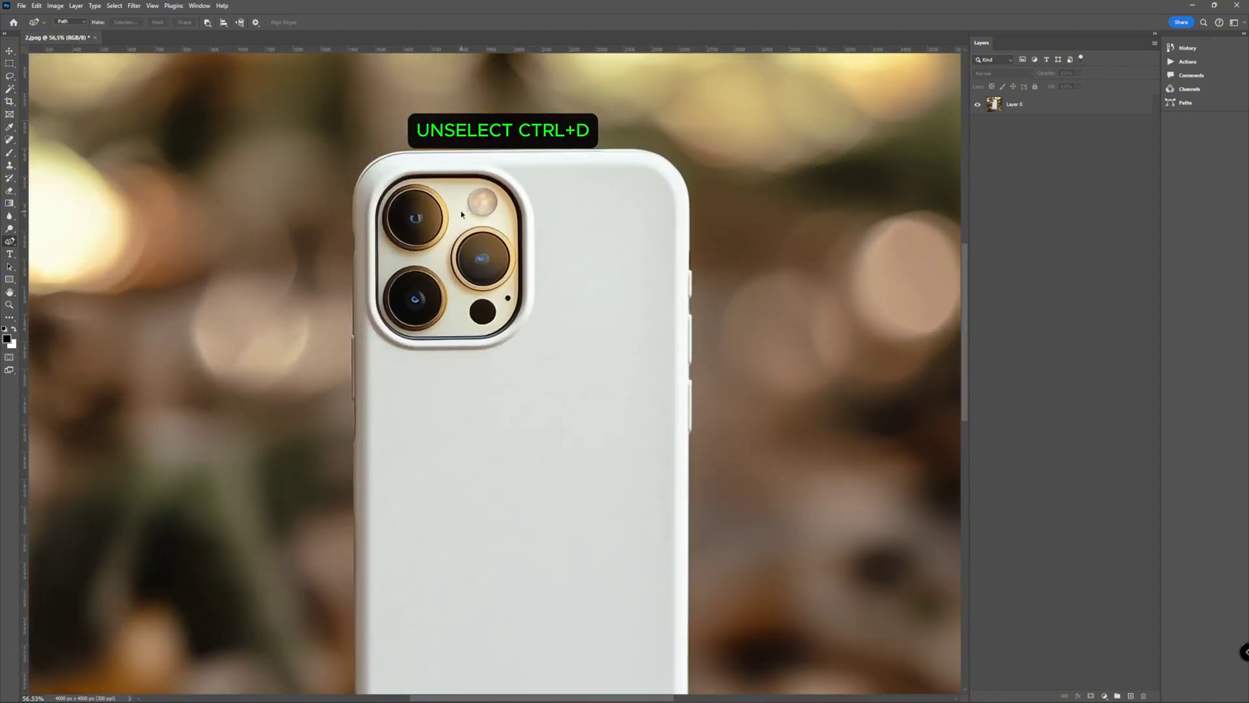
pyautogui.scroll(2, 463, 202)
pyautogui.scroll(1, 462, 208)
pyautogui.scroll(1, 462, 210)
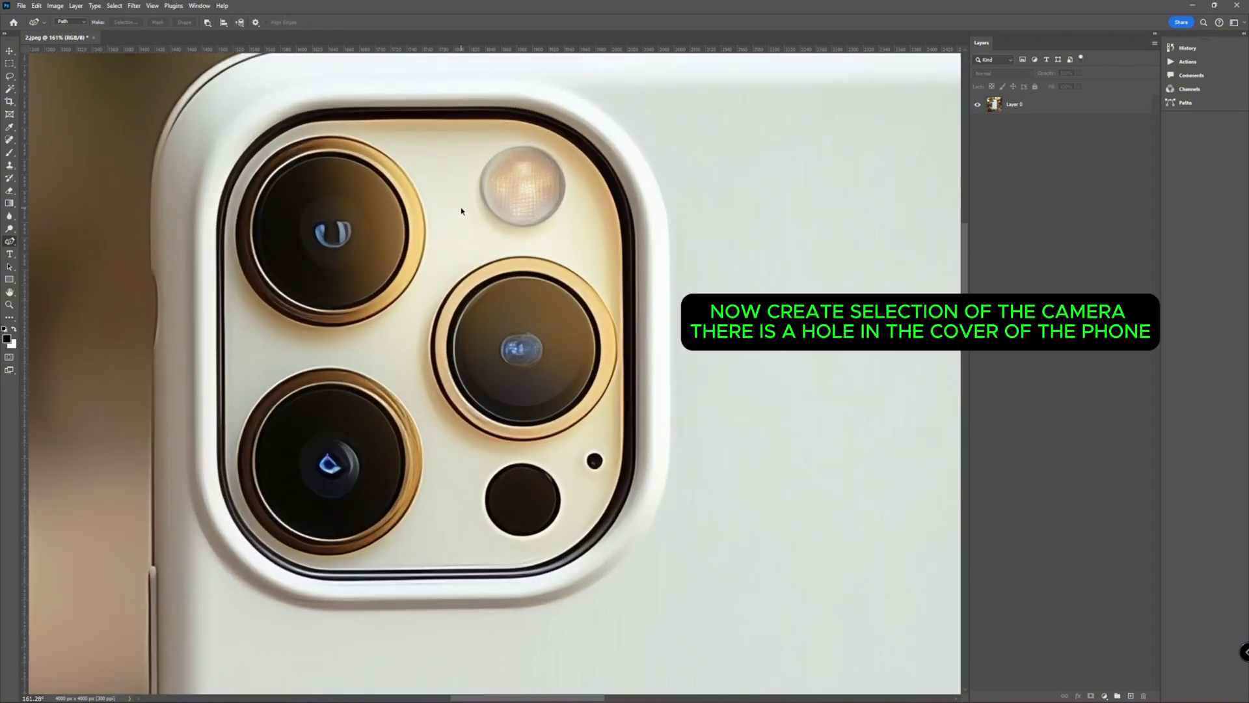
pyautogui.scroll(1, 461, 210)
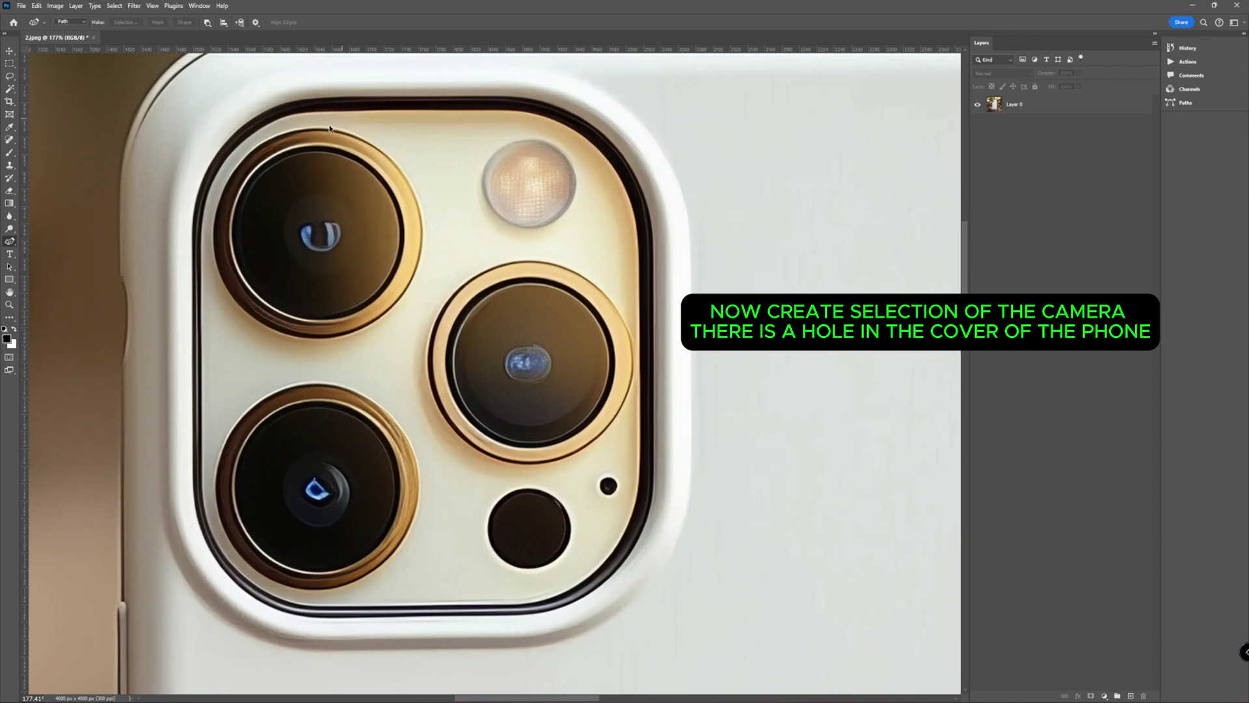
pyautogui.scroll(2, 330, 128)
pyautogui.scroll(1, 300, 121)
pyautogui.scroll(1, 258, 108)
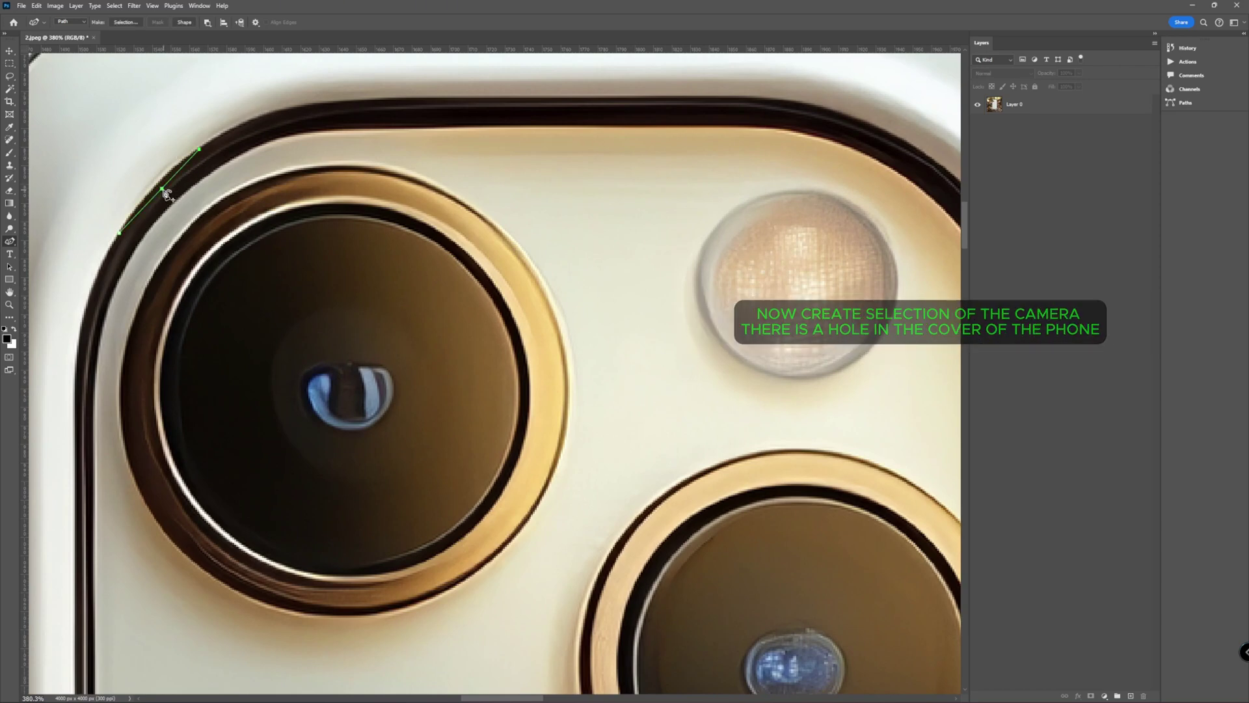
pyautogui.moveTo(193, 167); pyautogui.dragTo(158, 187)
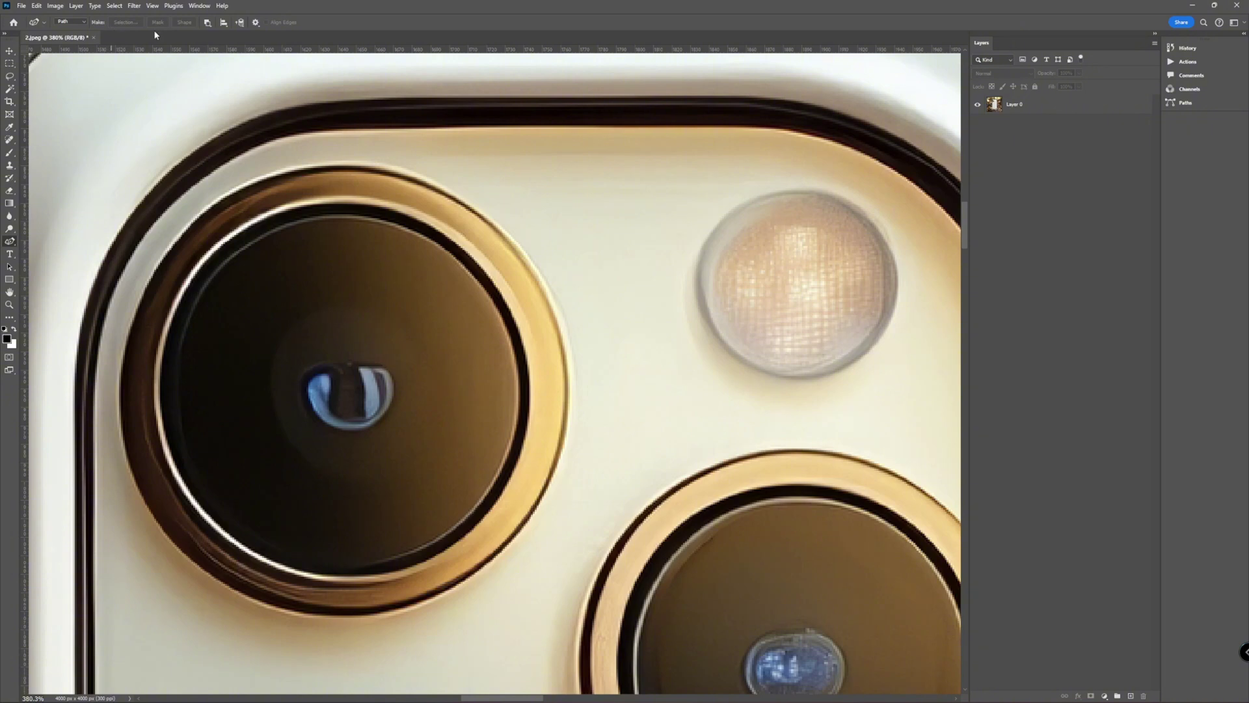
# - Set the path line colour to black and place anchors around the camera module's edge
pyautogui.click(256, 24)
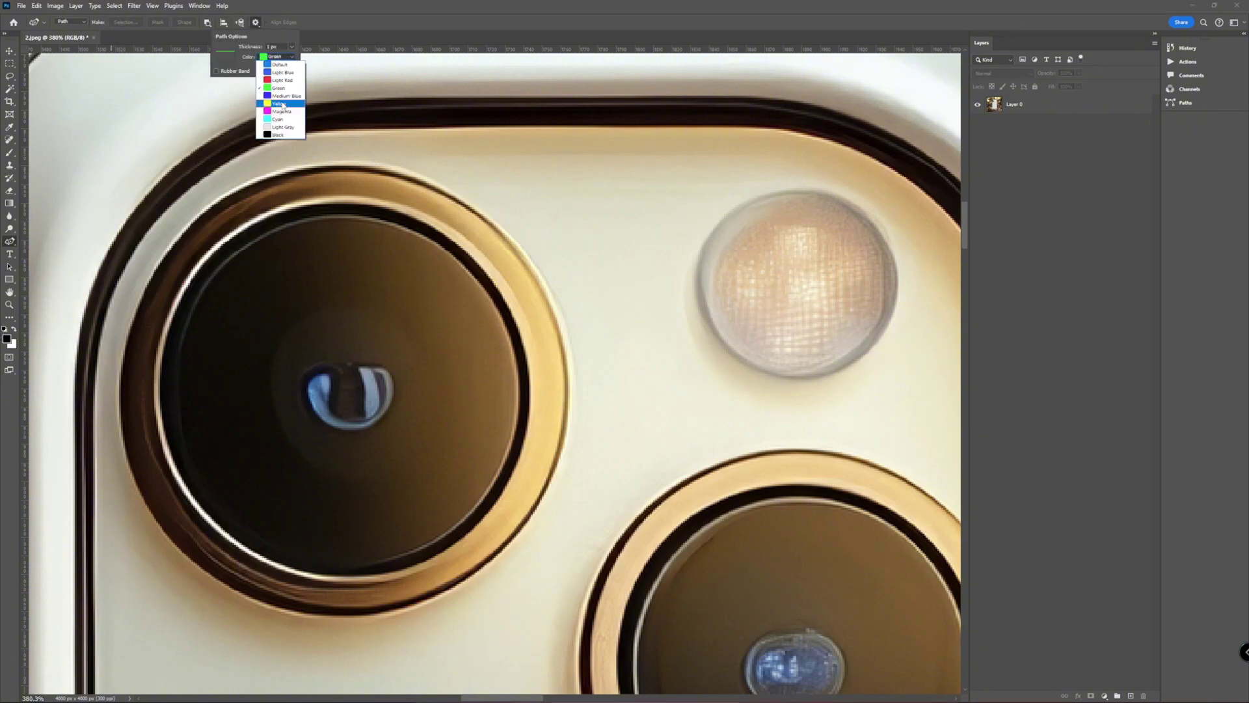
pyautogui.click(285, 134)
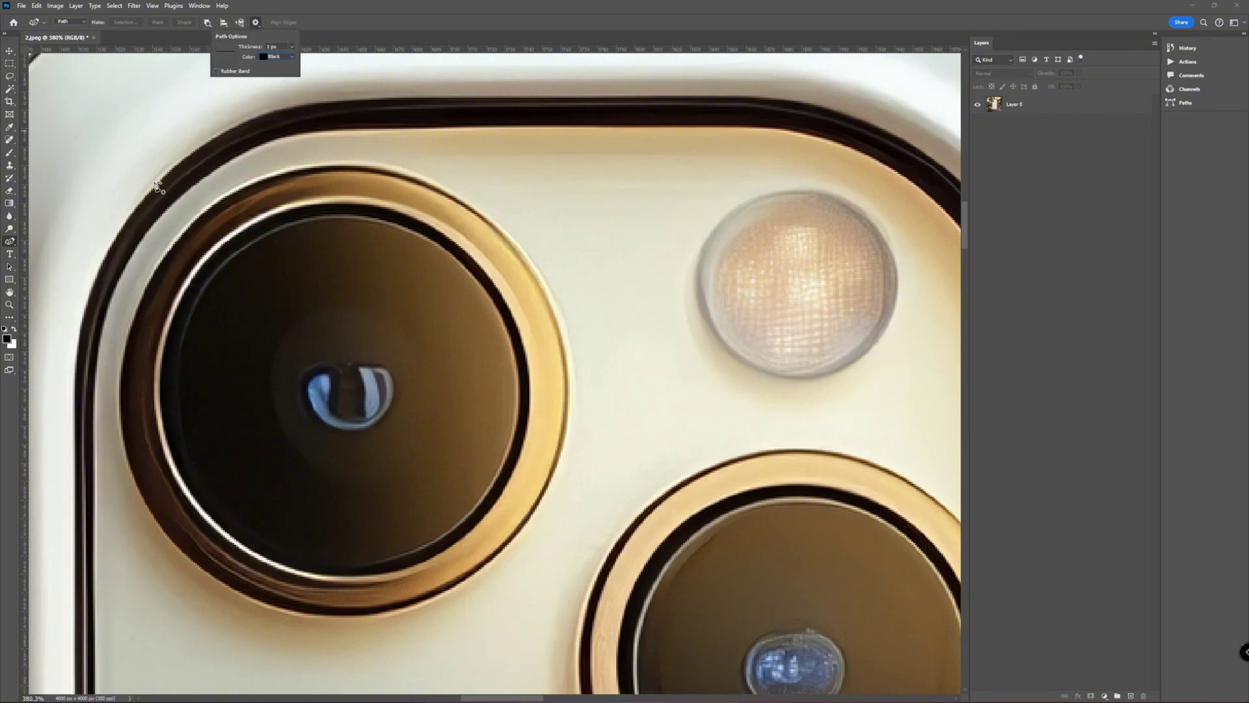
pyautogui.click(154, 184)
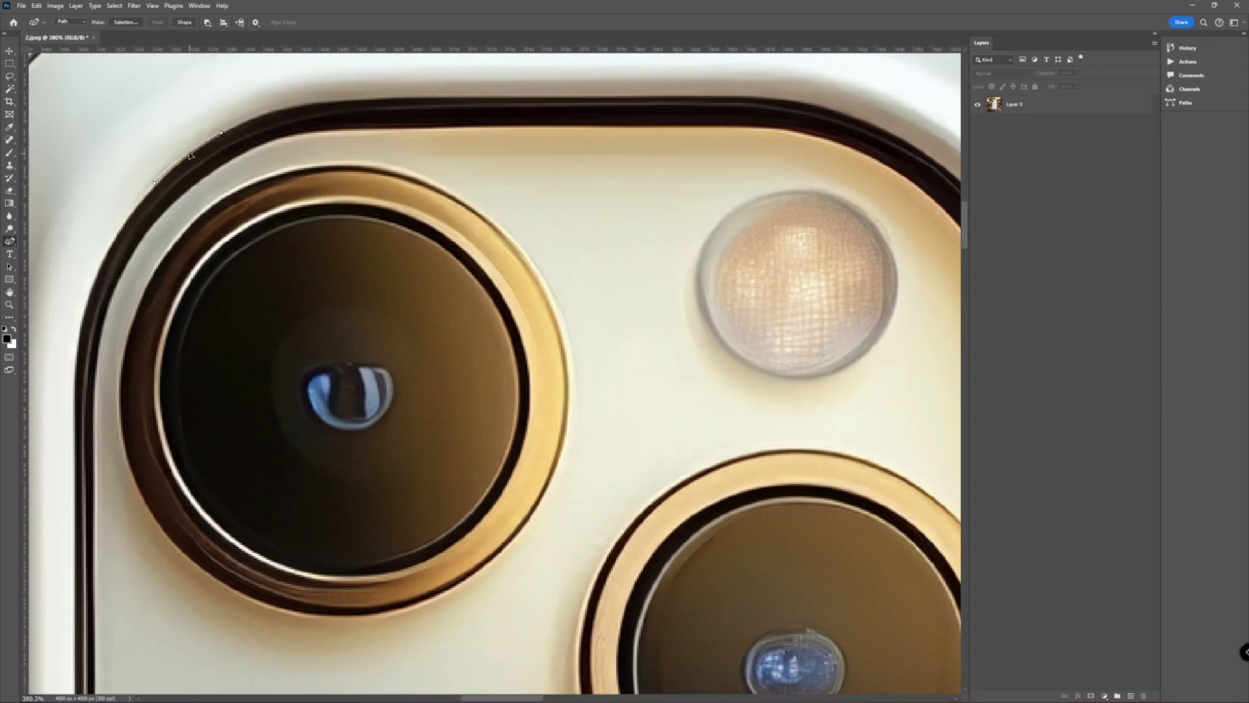
pyautogui.click(273, 111)
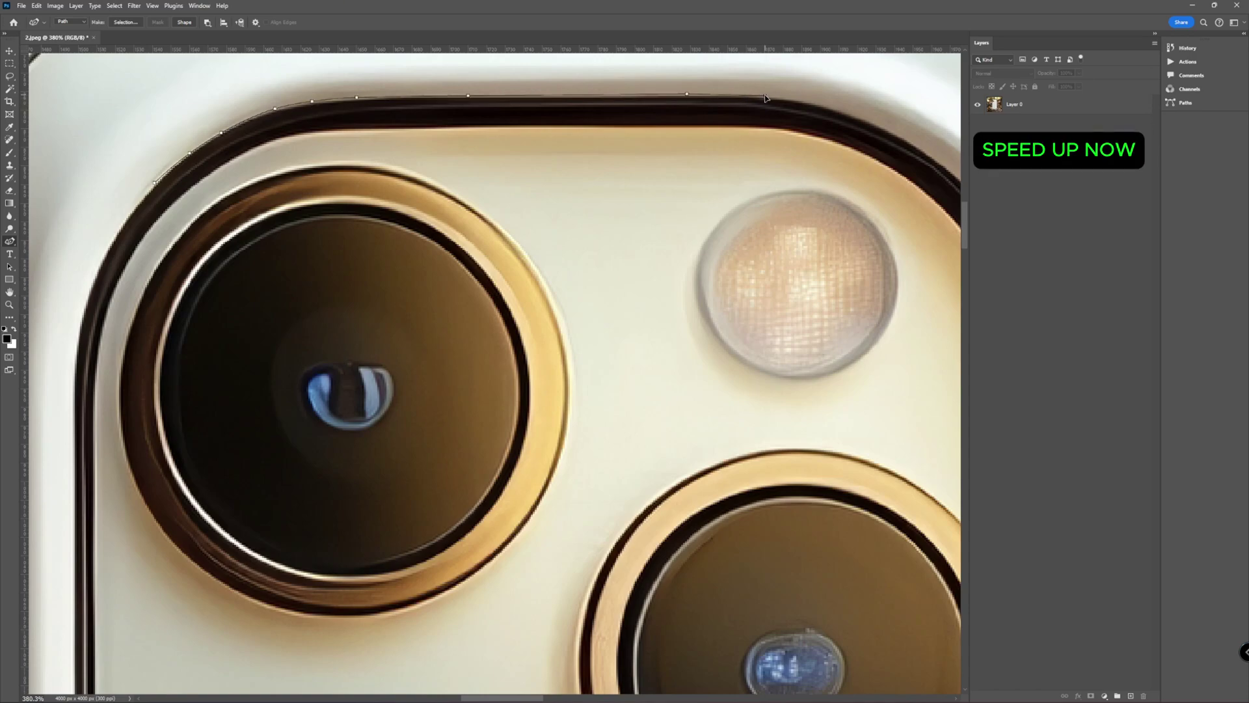
pyautogui.scroll(2, 551, 598)
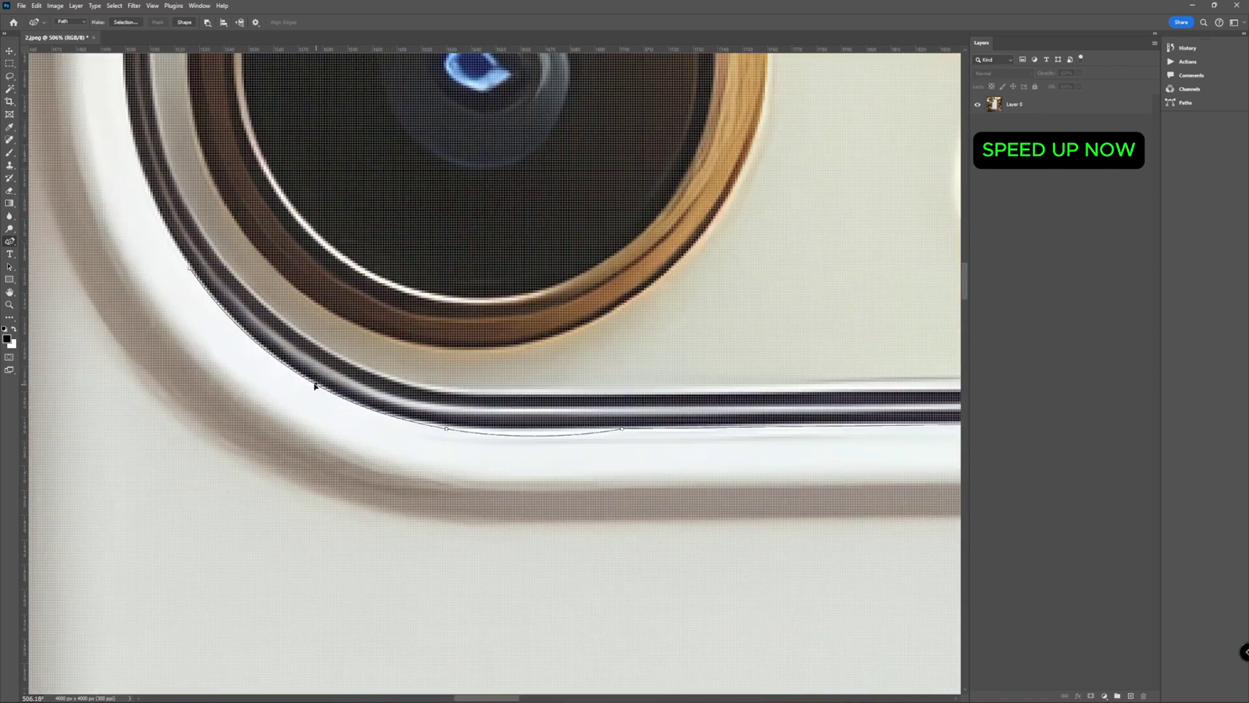
pyautogui.click(447, 431)
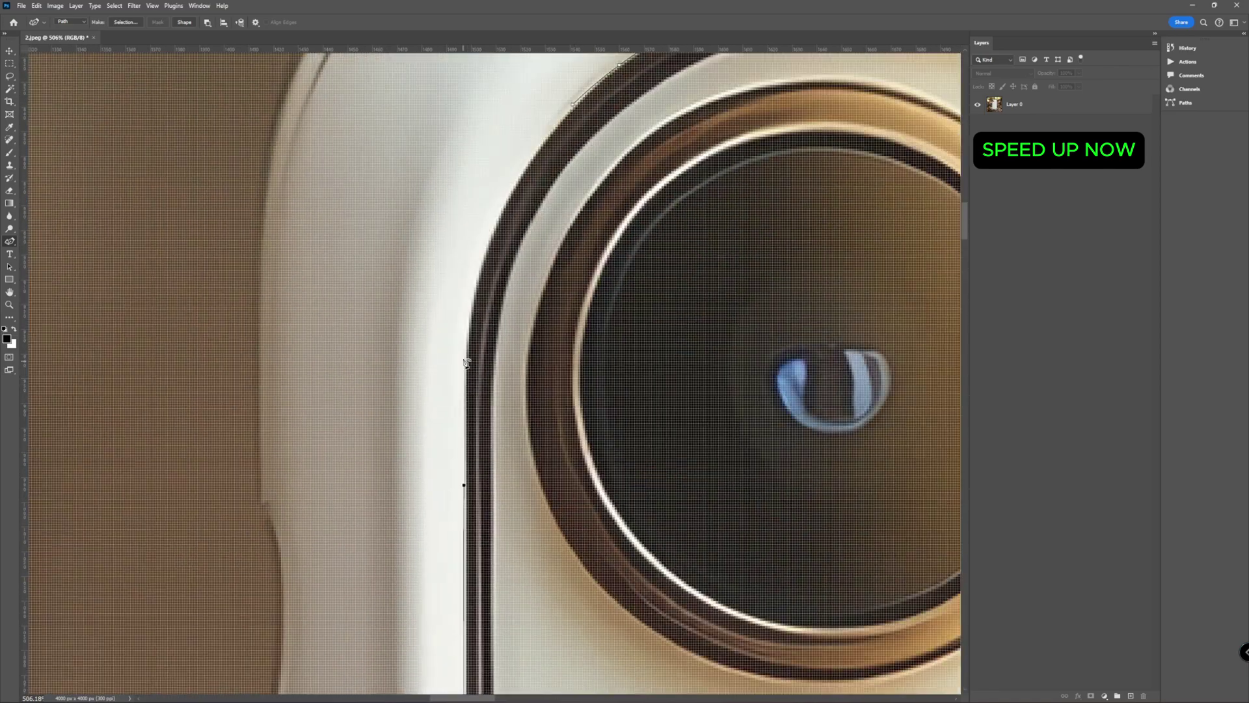
pyautogui.click(464, 485)
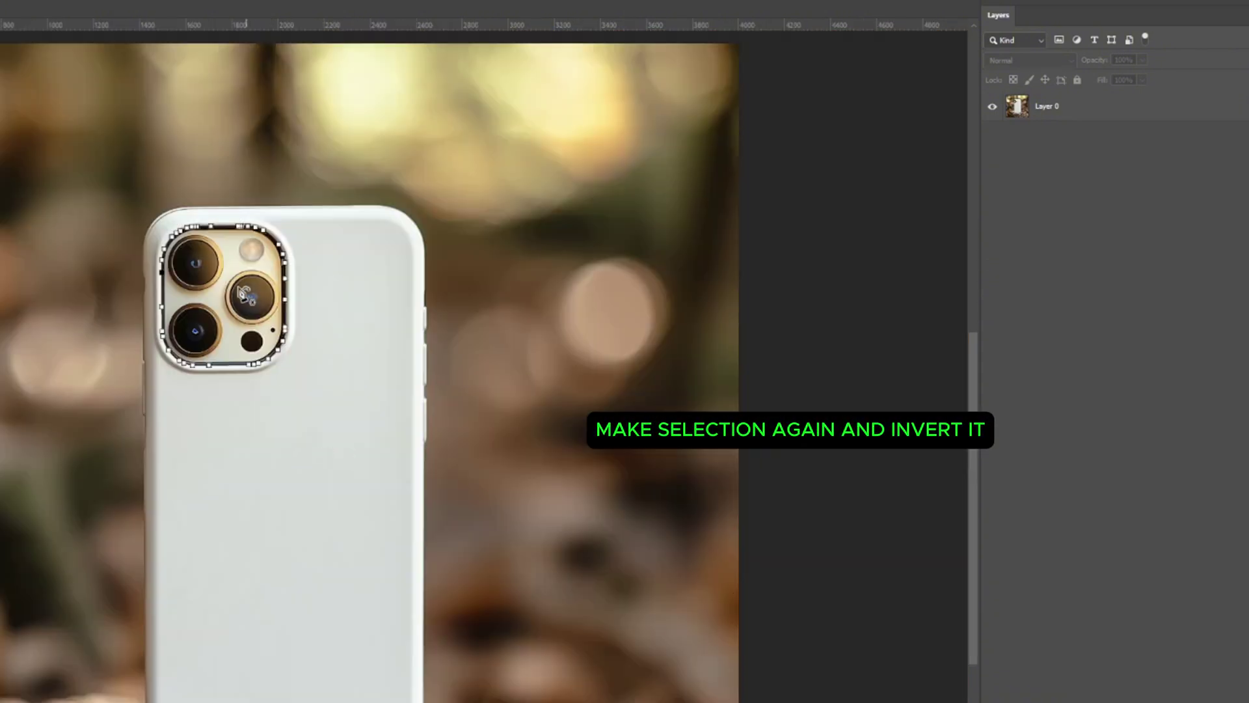
# - Make a selection from the camera-module path and invert it
pyautogui.rightClick(245, 295)
pyautogui.click(306, 345)
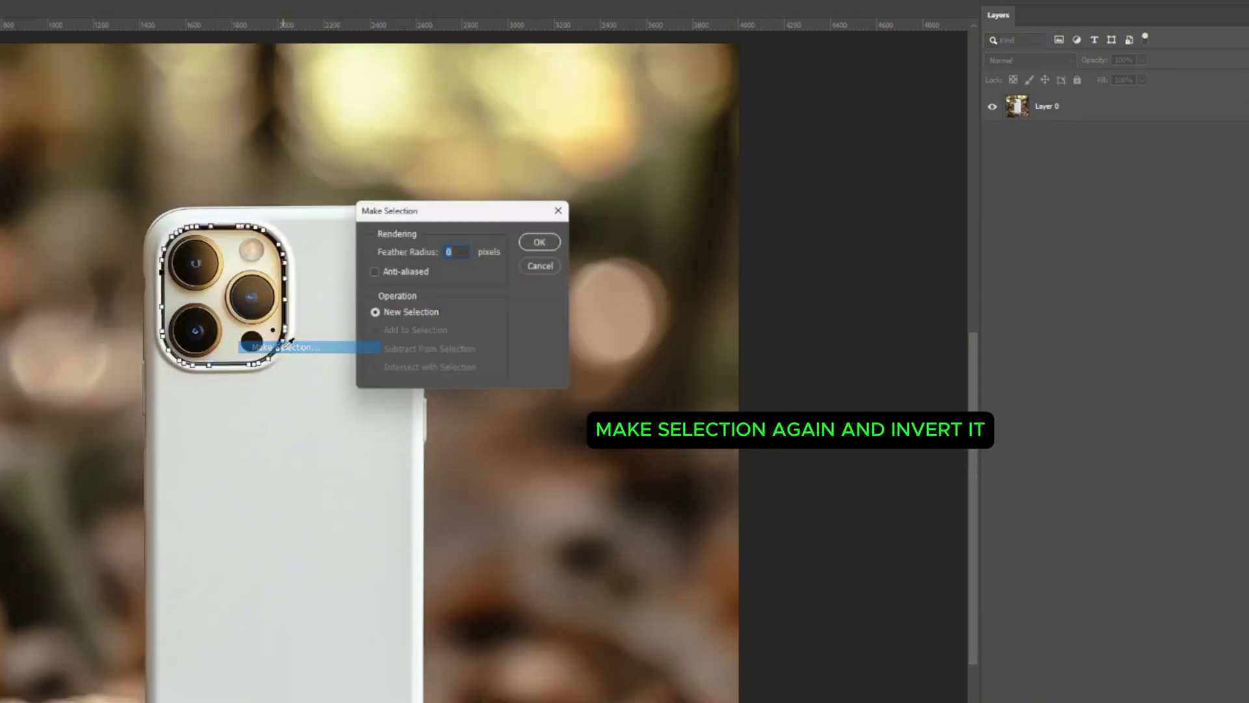
pyautogui.click(551, 242)
pyautogui.hotkey('ctrl', 'shift', 'i')
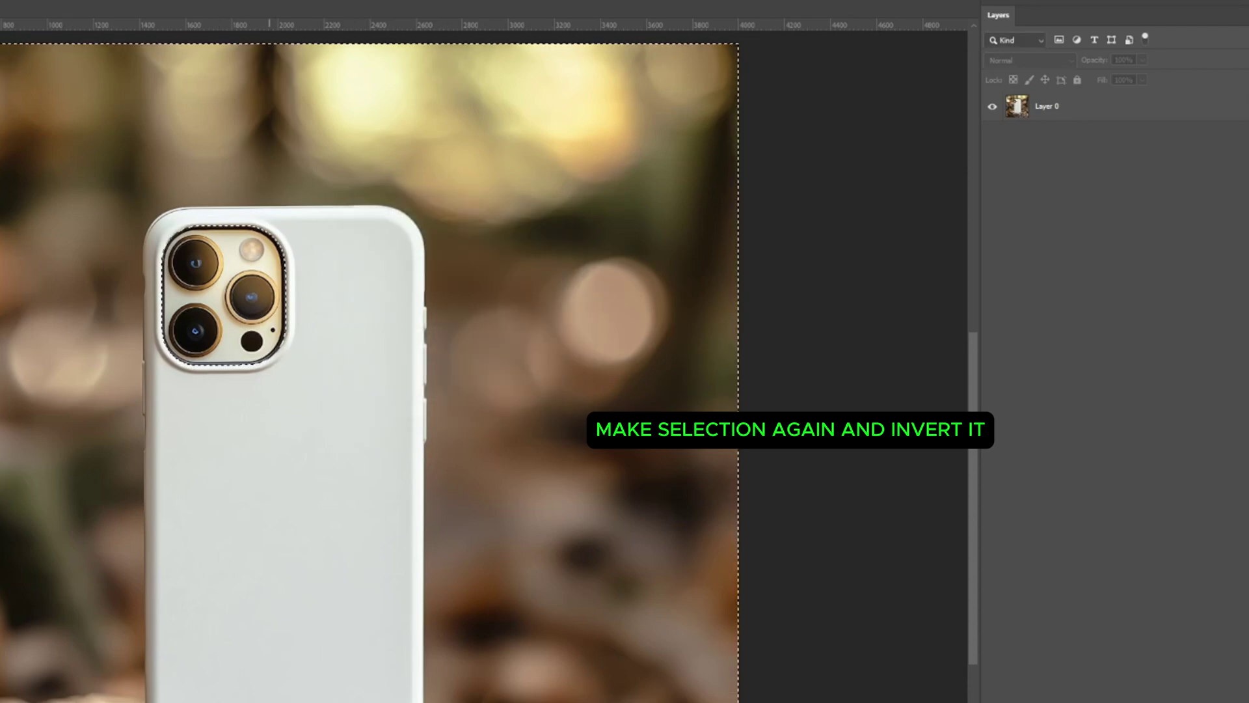
pyautogui.scroll(5, 258, 252)
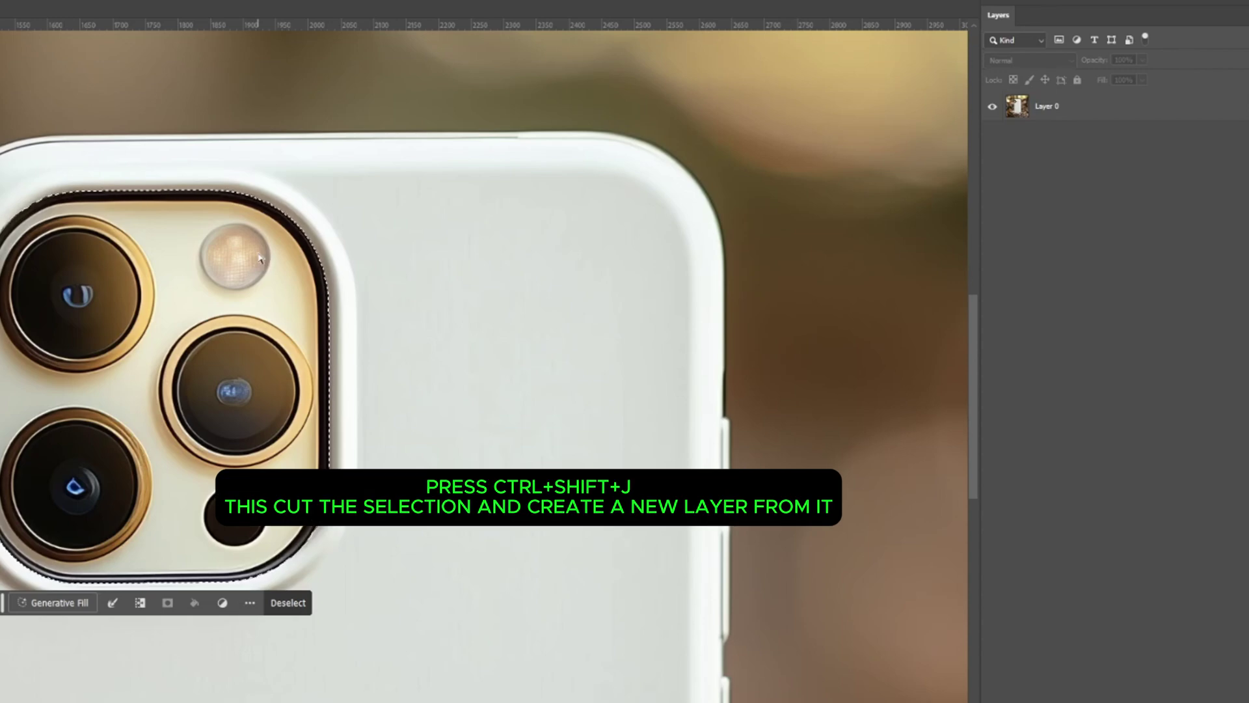
# - Cut the camera area from Layer 0 onto new Layer 1, toggling layer visibility to check
pyautogui.click(1153, 106)
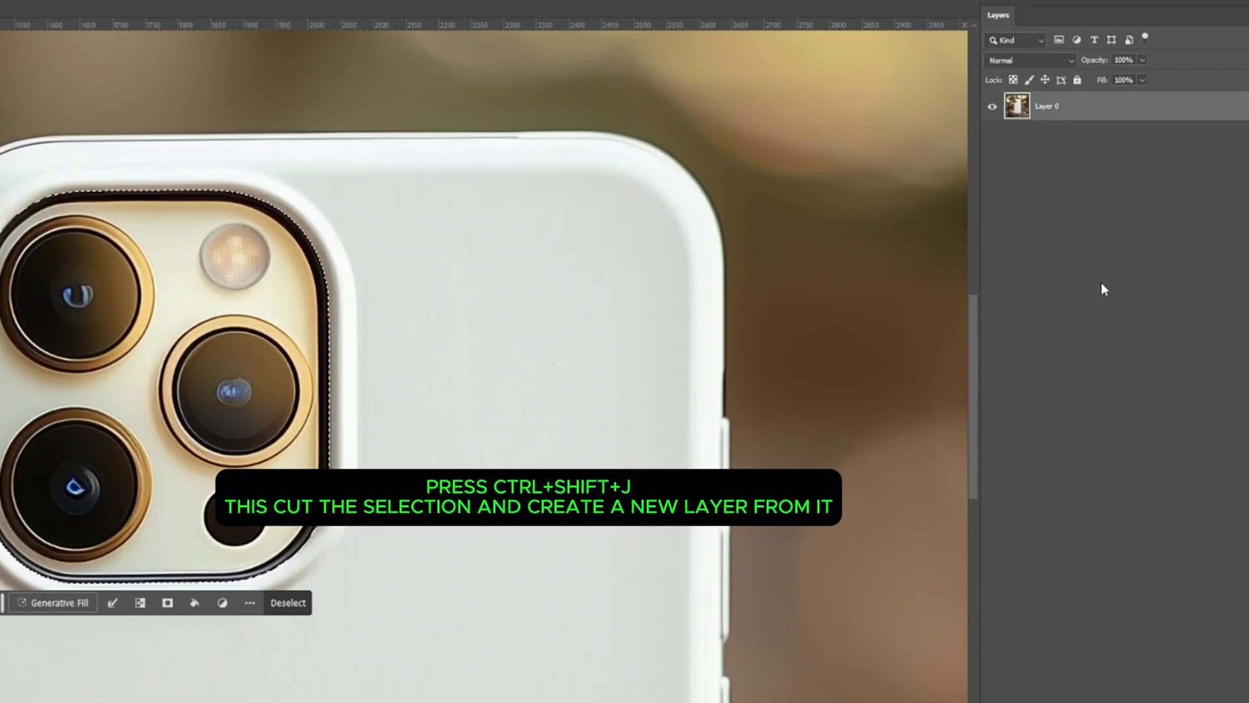
pyautogui.hotkey('ctrl', 'shift', 'j')
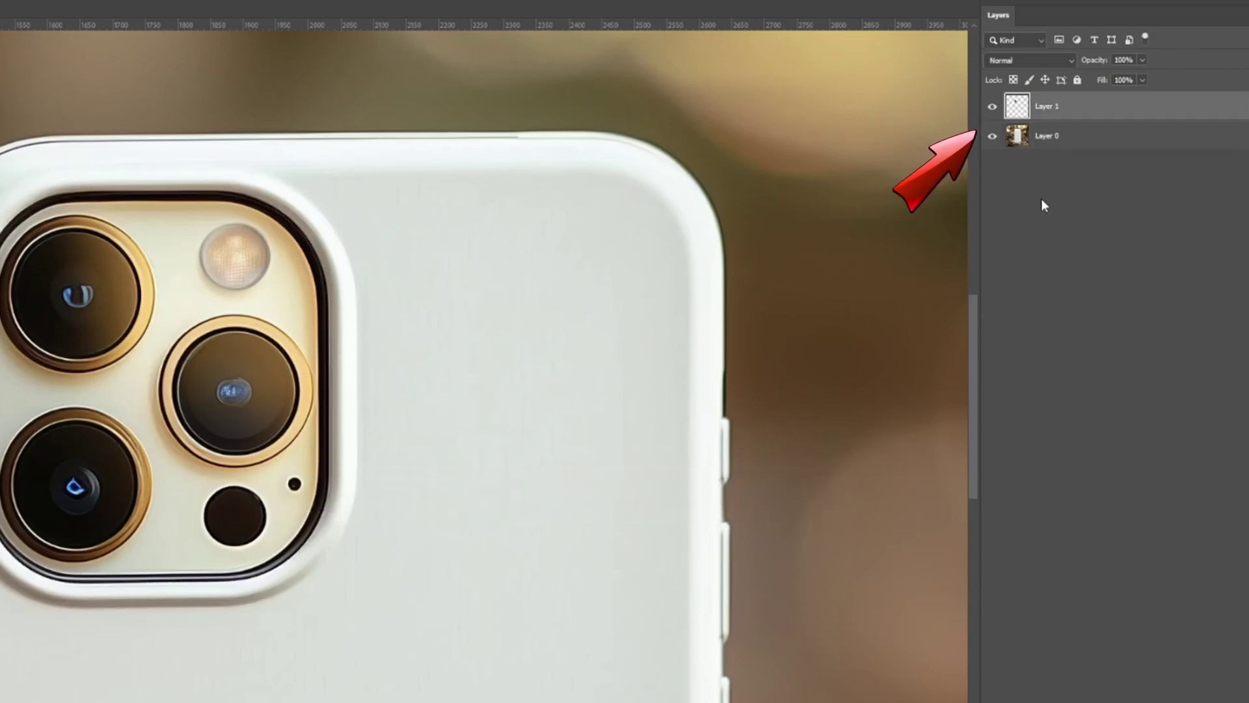
pyautogui.click(993, 136)
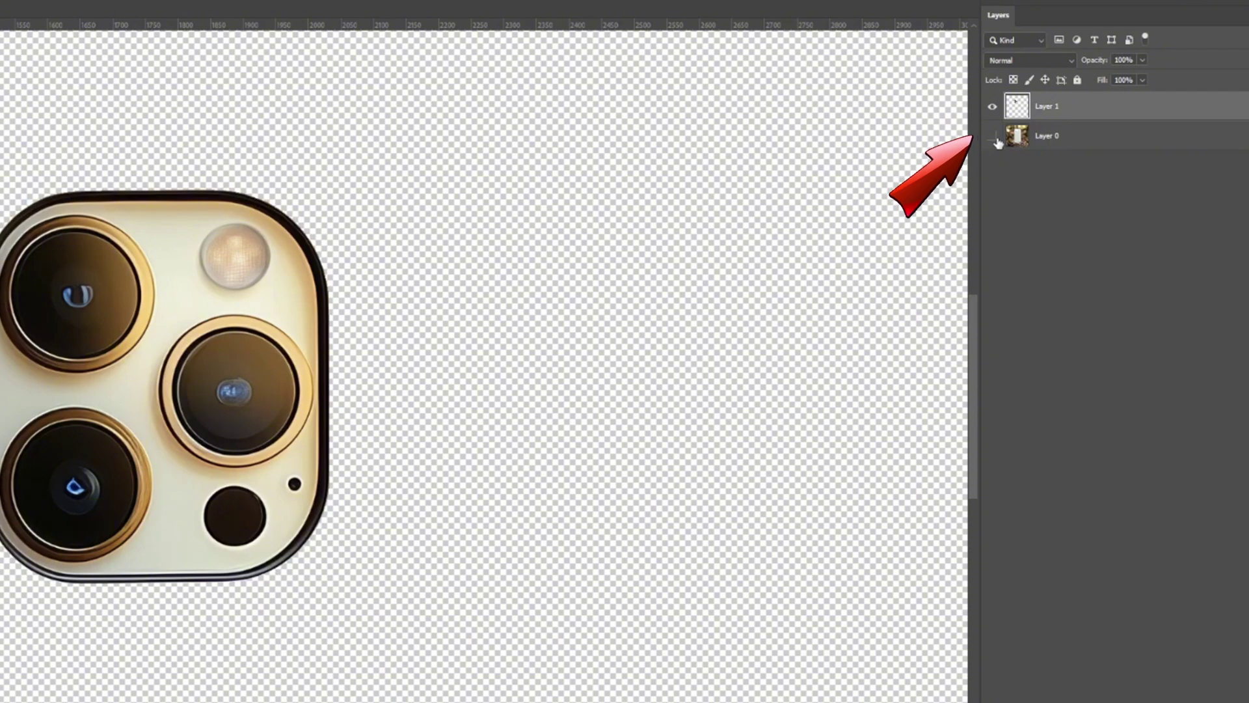
pyautogui.click(995, 138)
pyautogui.click(994, 107)
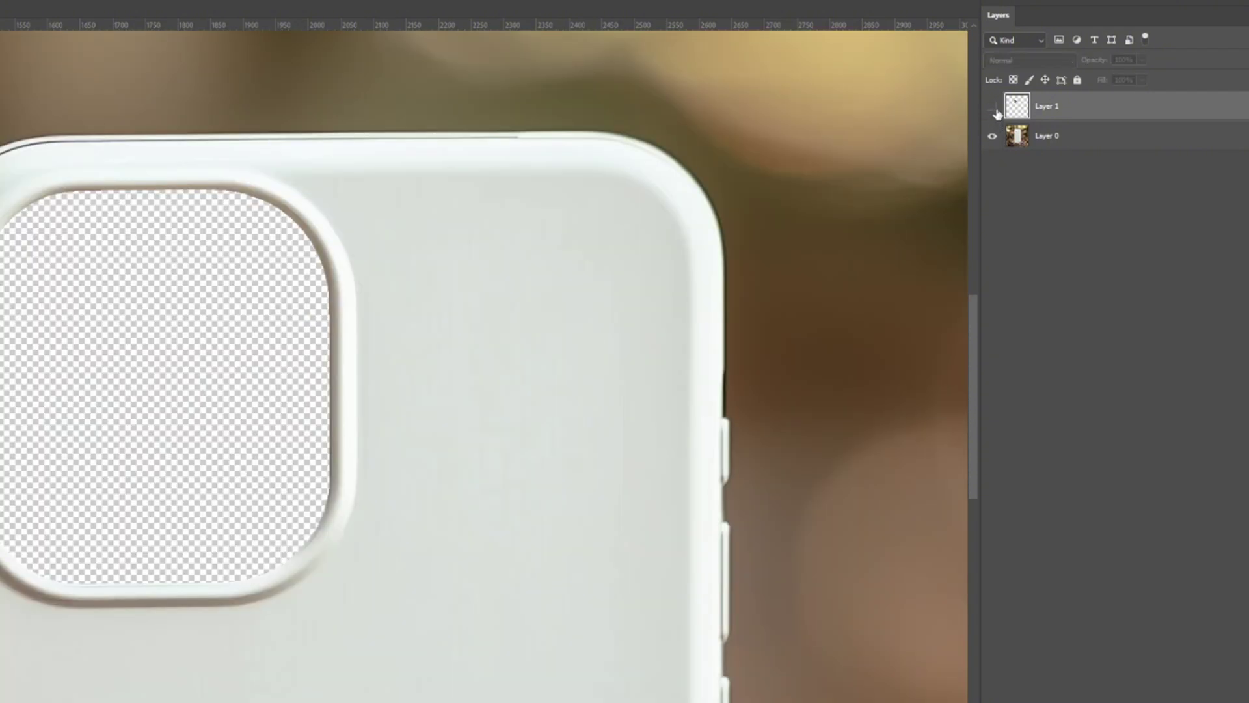
pyautogui.click(995, 109)
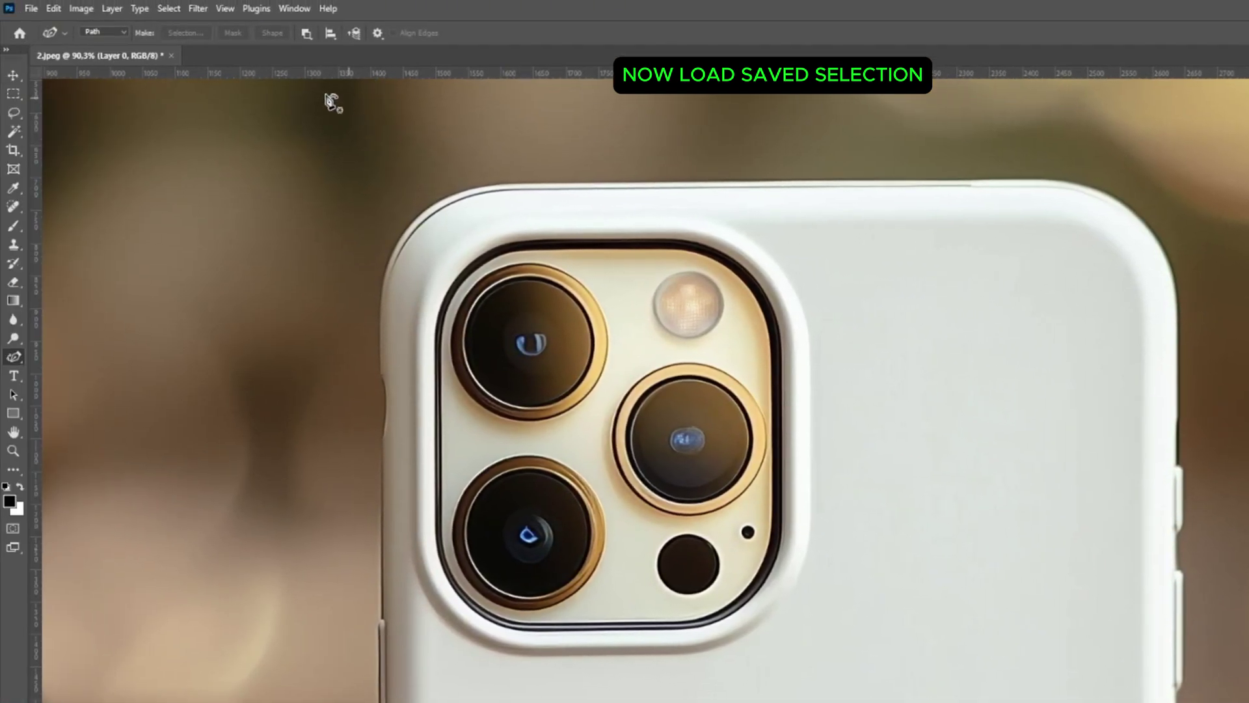
# - Load the saved selection from channel xxx to reselect the whole phone case
pyautogui.click(113, 13)
pyautogui.moveTo(168, 8)
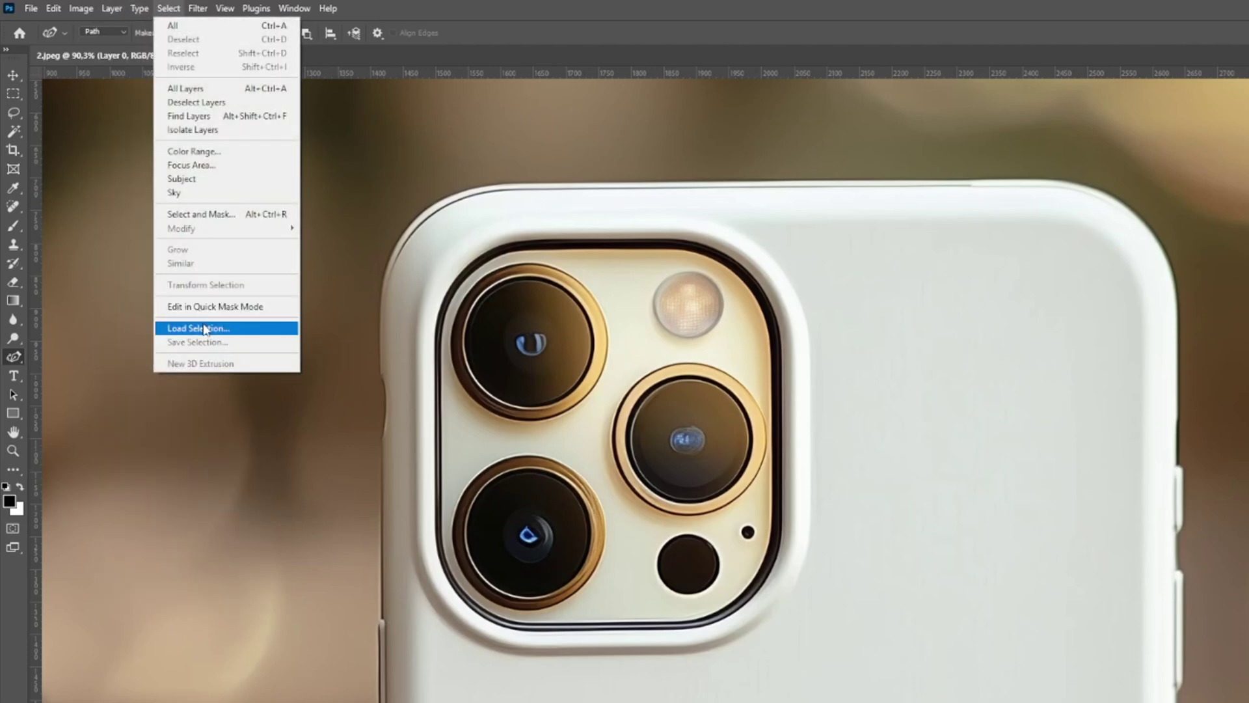
pyautogui.click(198, 328)
pyautogui.click(869, 315)
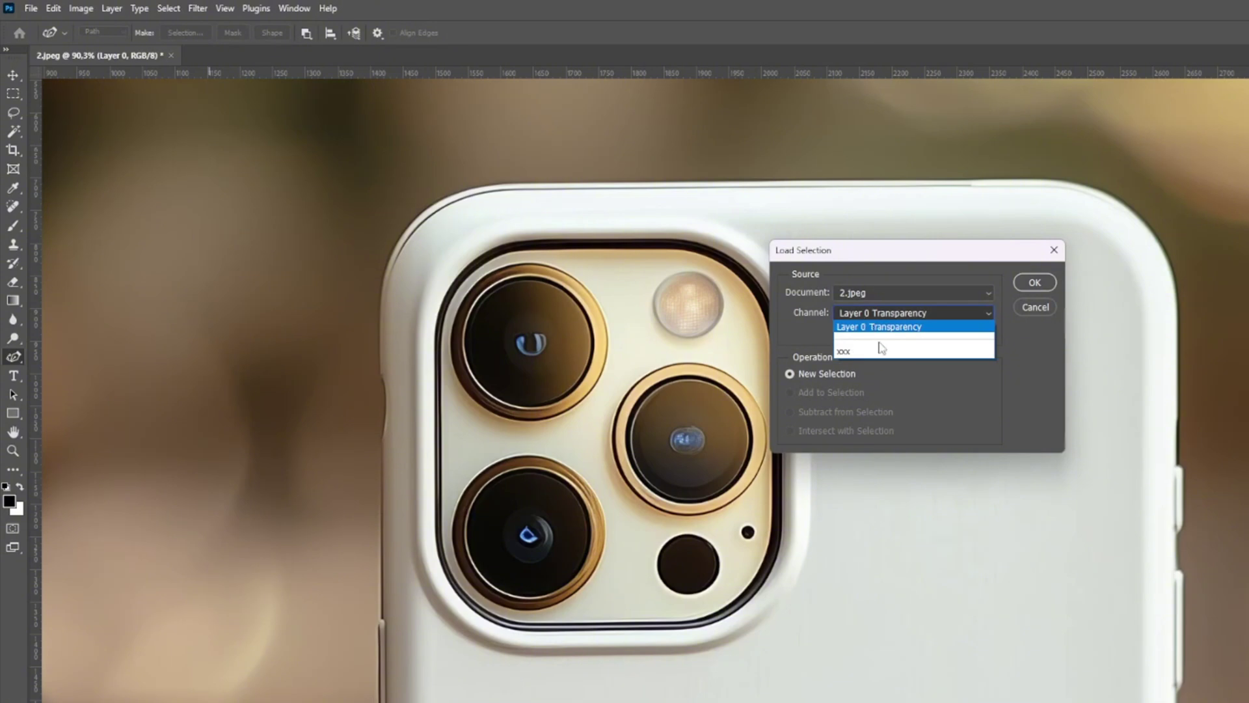
pyautogui.click(880, 349)
pyautogui.click(1054, 284)
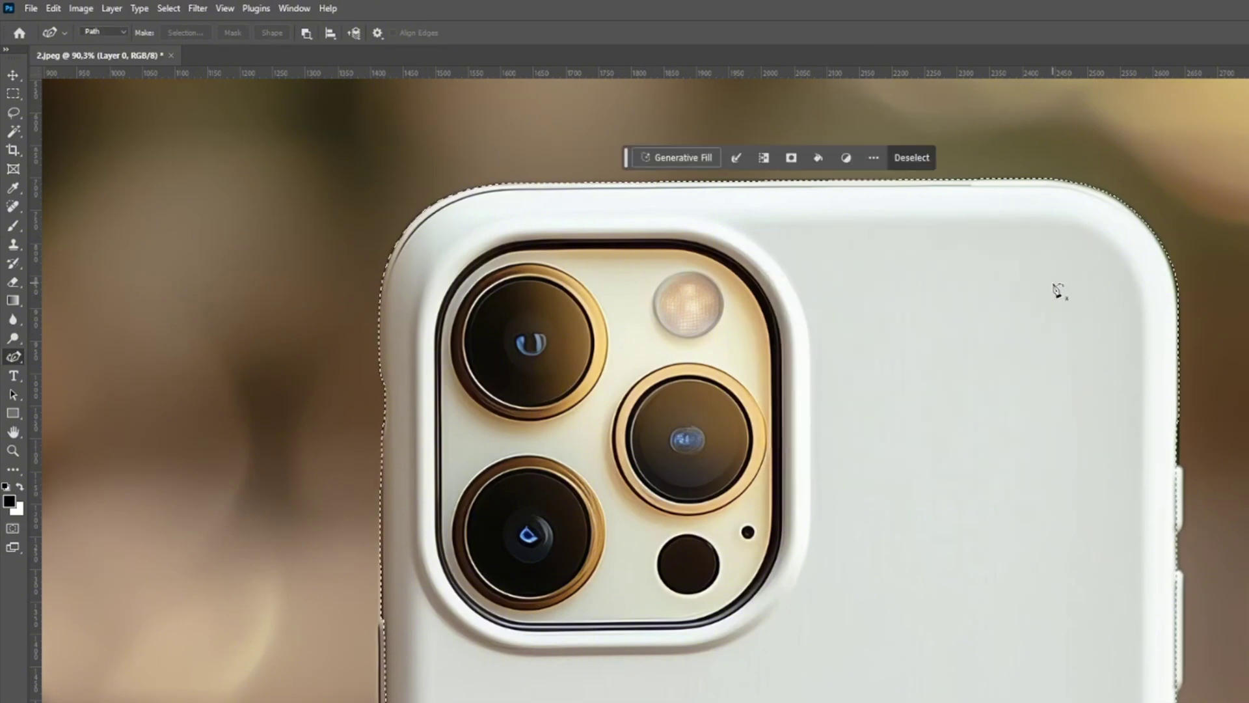
pyautogui.hotkey('ctrl', '0')
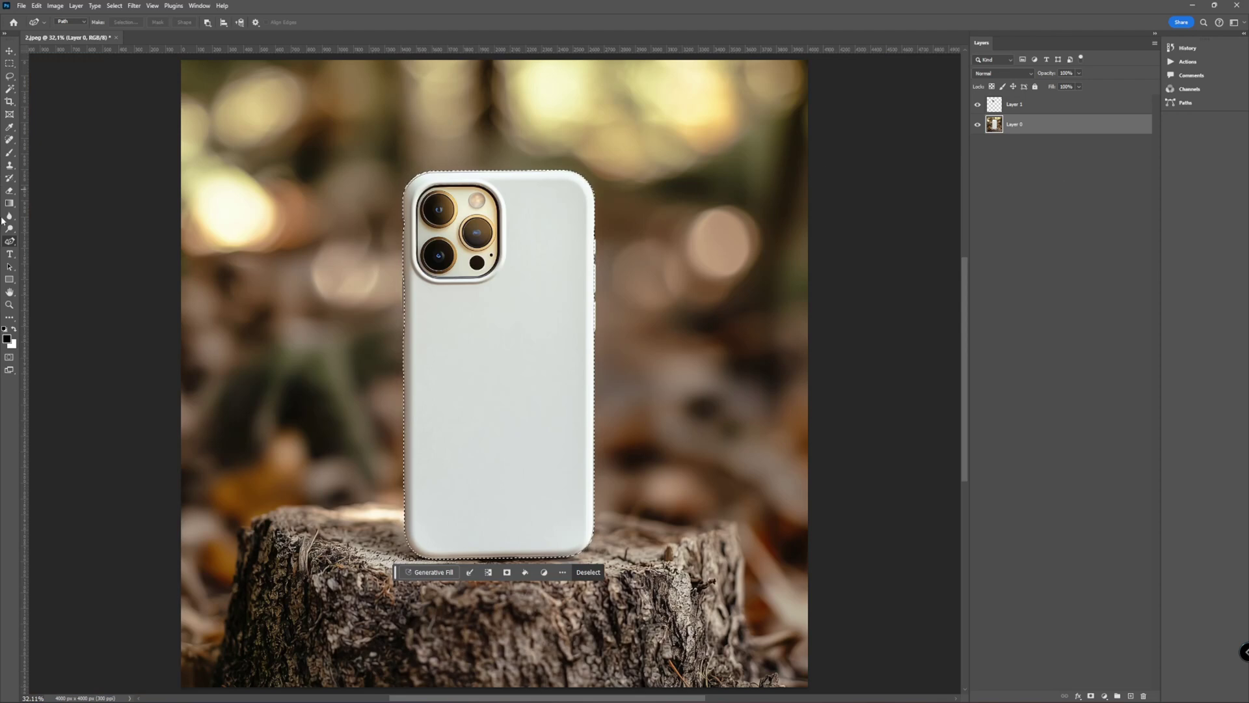
# - Draw a no-fill rectangle over the whole phone and hide the camera module layer
pyautogui.click(9, 281)
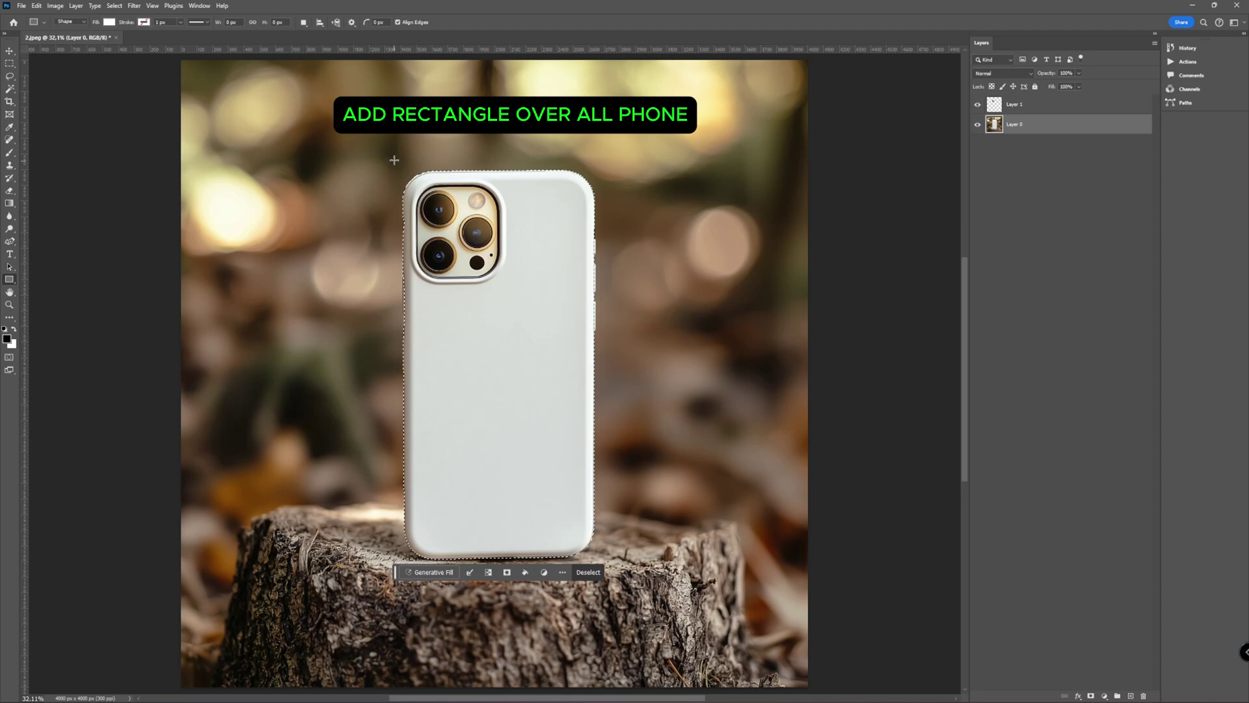
pyautogui.moveTo(392, 159)
pyautogui.mouseDown()
pyautogui.moveTo(607, 535)
pyautogui.moveTo(606, 568)
pyautogui.mouseUp()
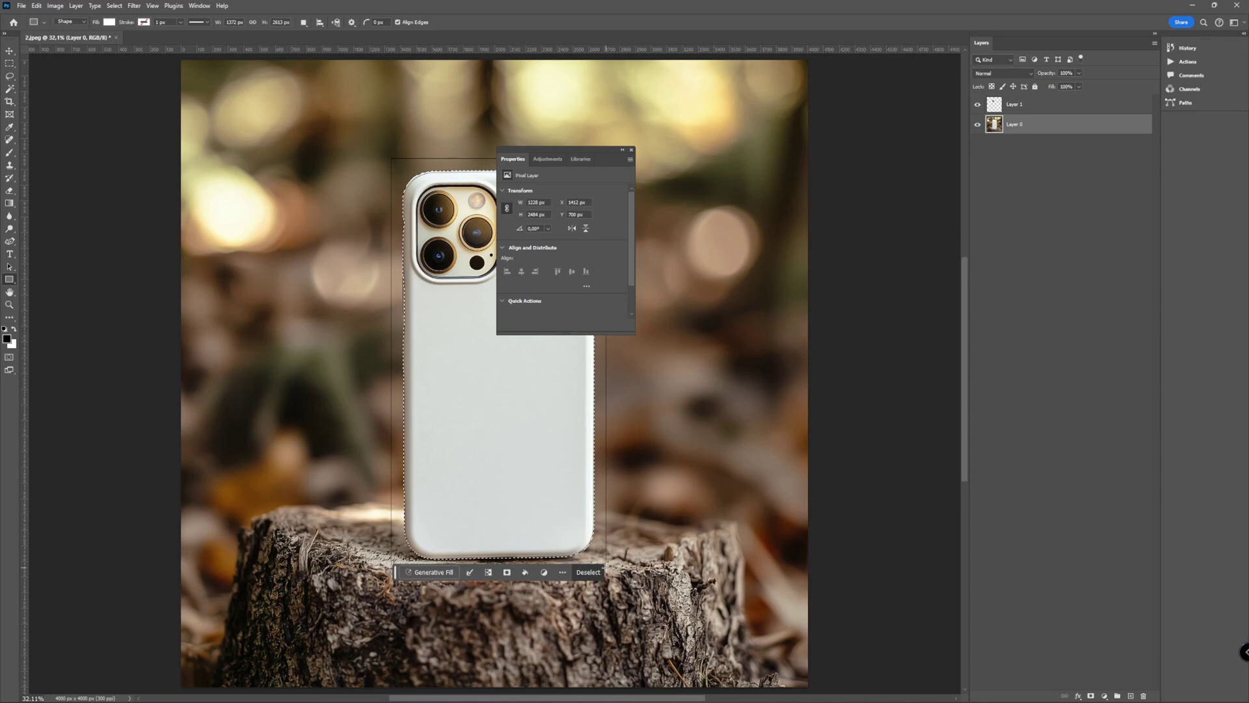
pyautogui.click(631, 149)
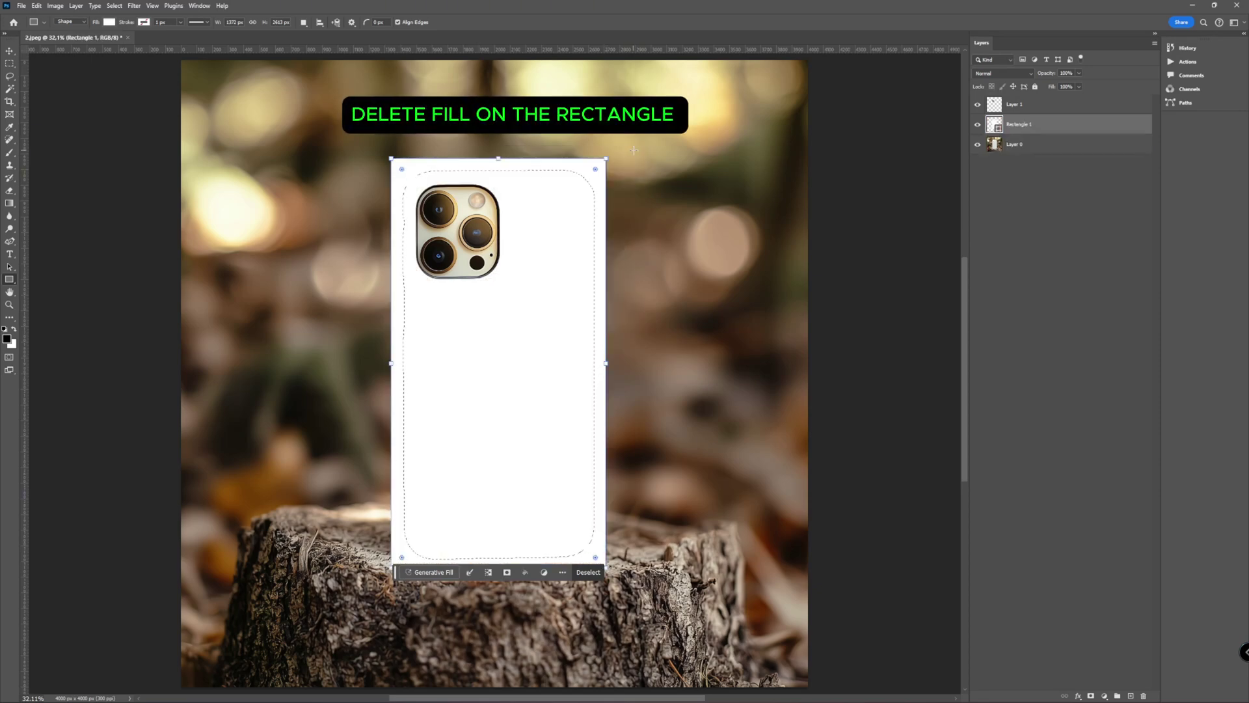
pyautogui.click(109, 22)
pyautogui.click(54, 41)
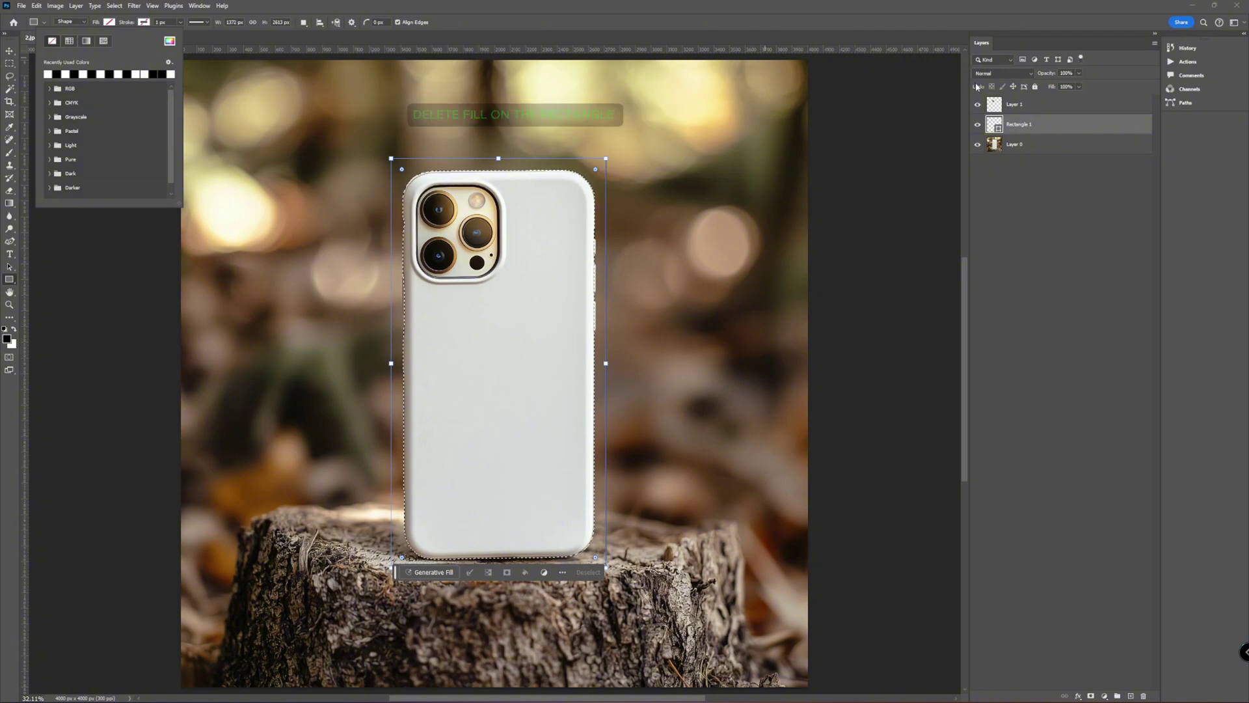
pyautogui.click(978, 104)
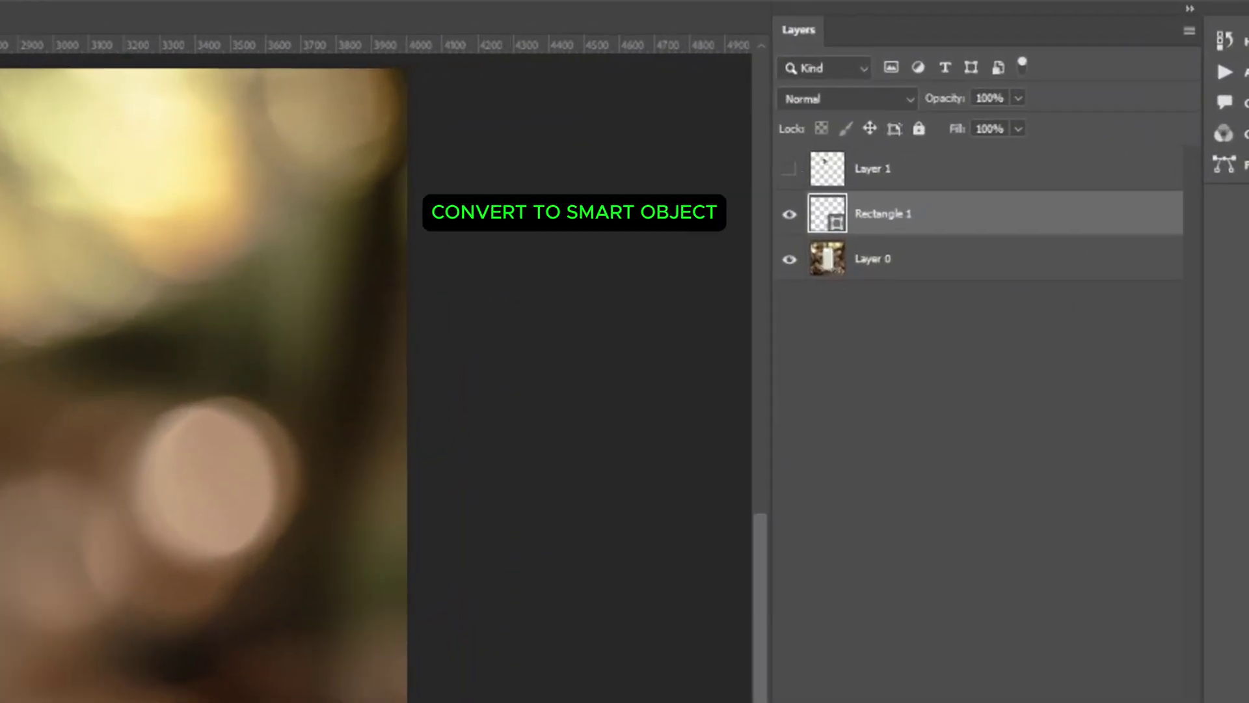
# - Convert Rectangle 1 to a smart object, dismiss the error, and deselect the phone
pyautogui.rightClick(945, 221)
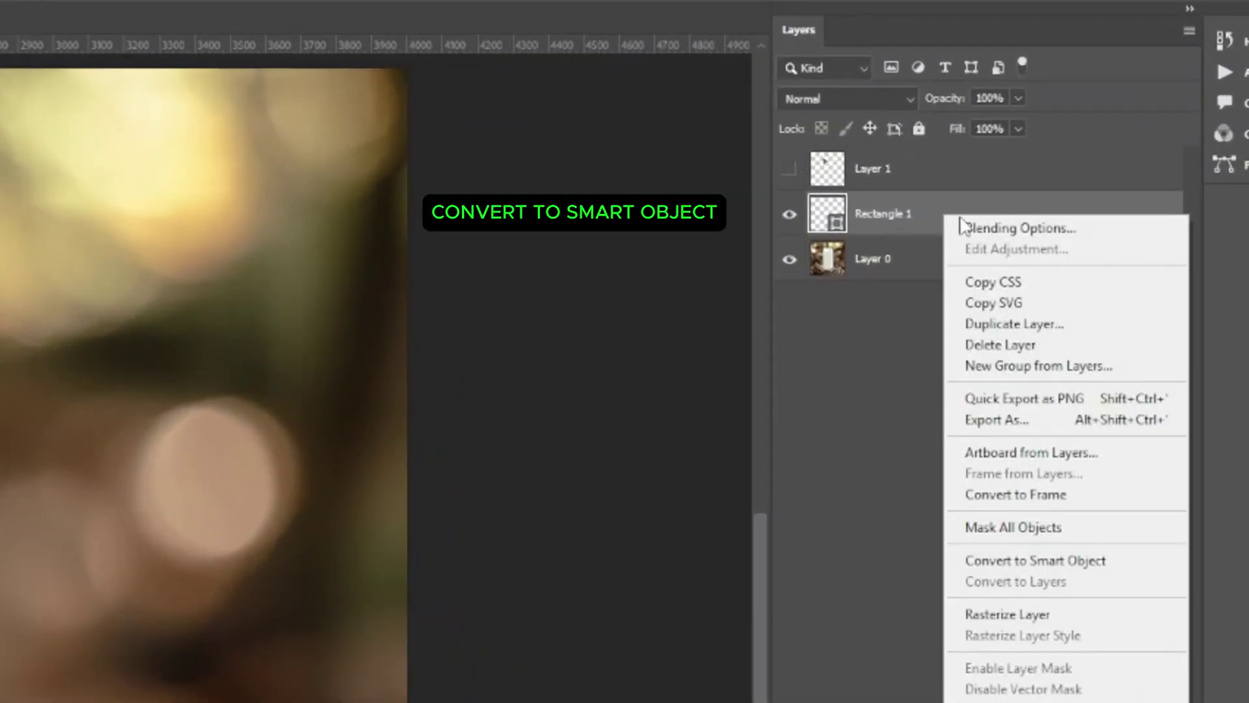
pyautogui.click(1026, 563)
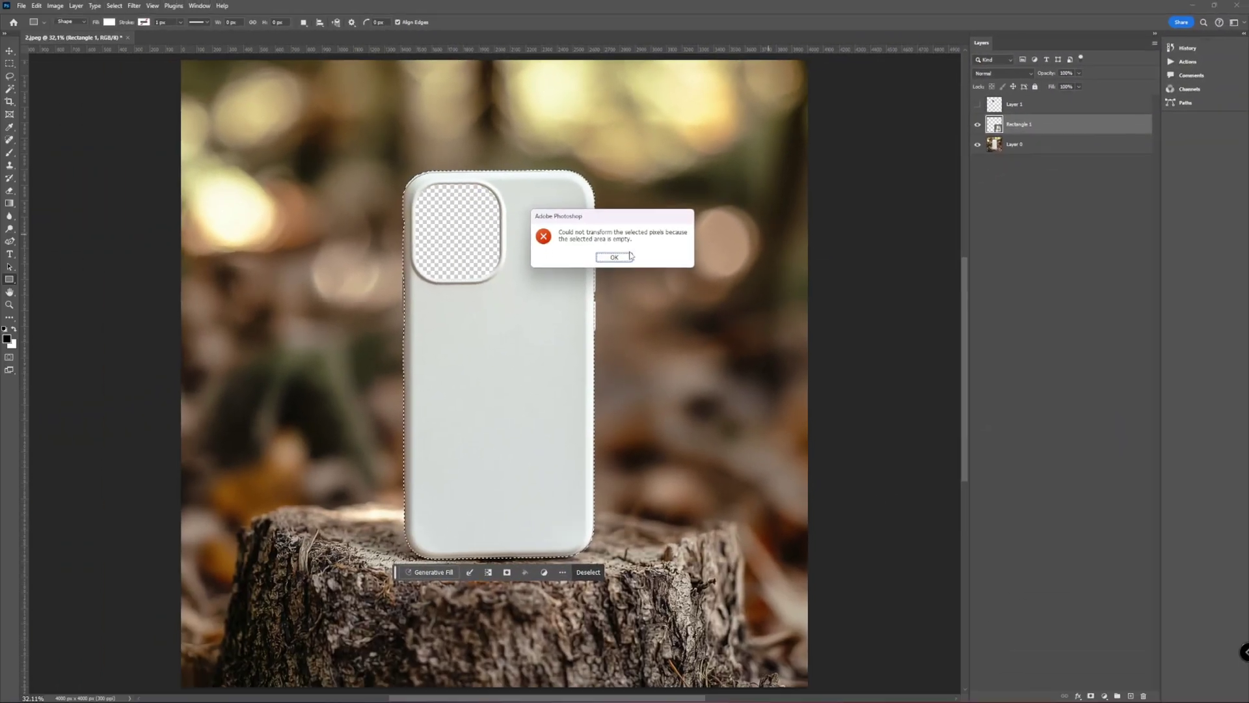
pyautogui.click(625, 257)
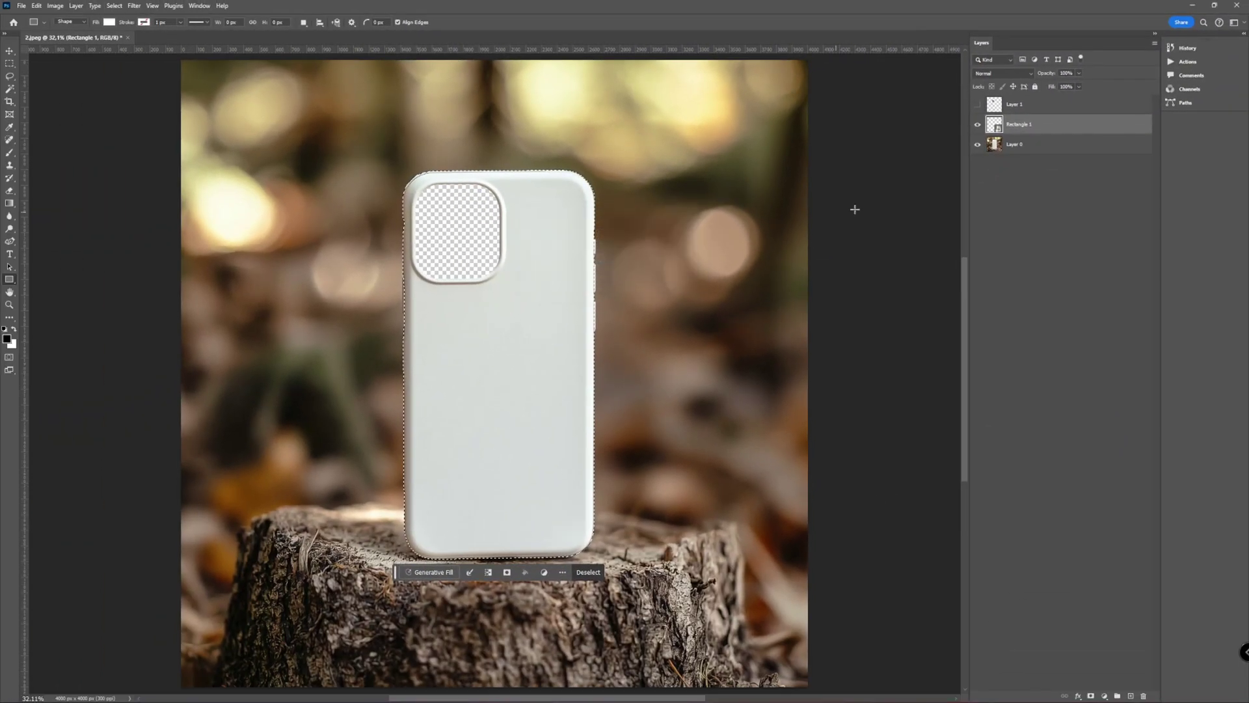
pyautogui.click(1015, 145)
pyautogui.hotkey('ctrl', 'd')
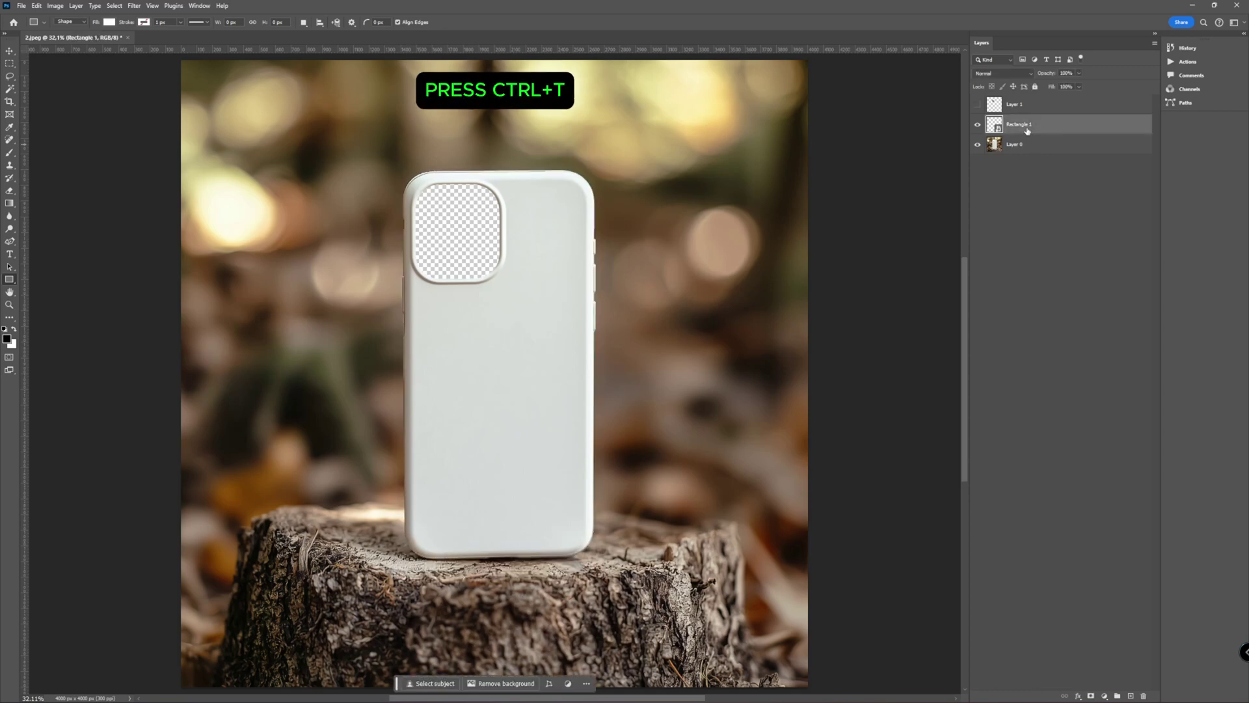
# - Distort Rectangle 1 so its four corners sit on the phone case corners, then commit
pyautogui.hotkey('ctrl', 't')
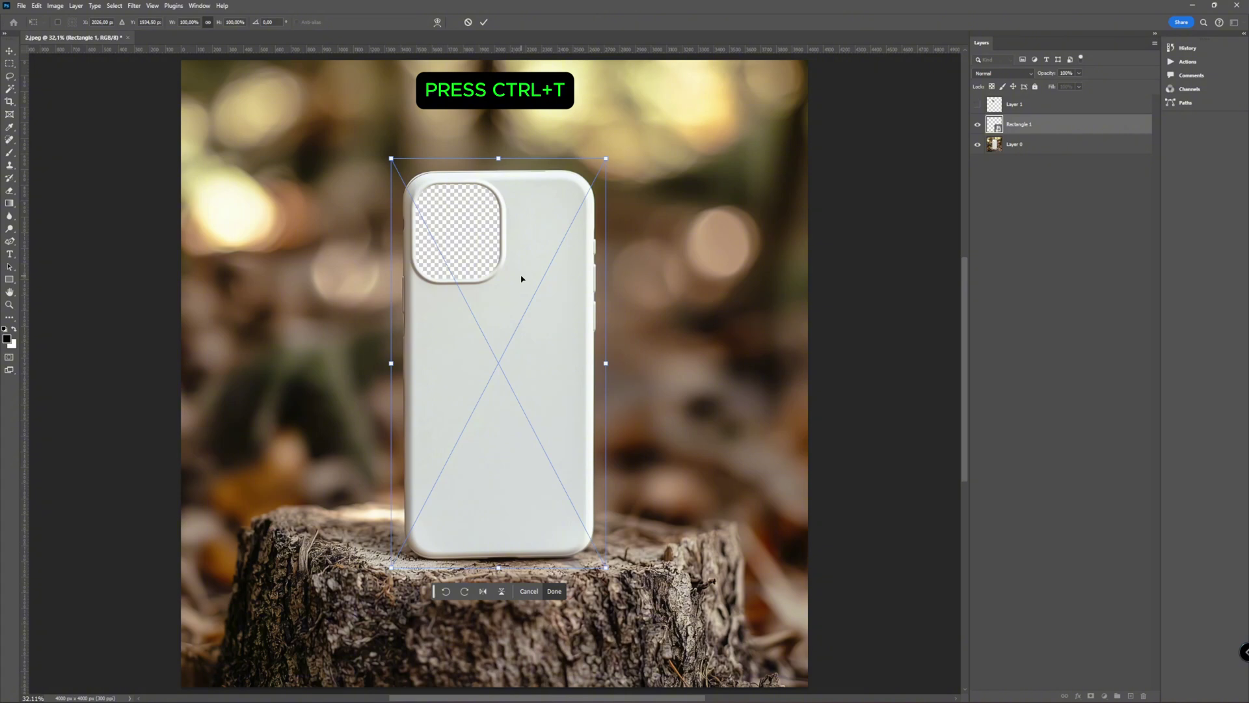
pyautogui.scroll(1, 528, 380)
pyautogui.rightClick(498, 278)
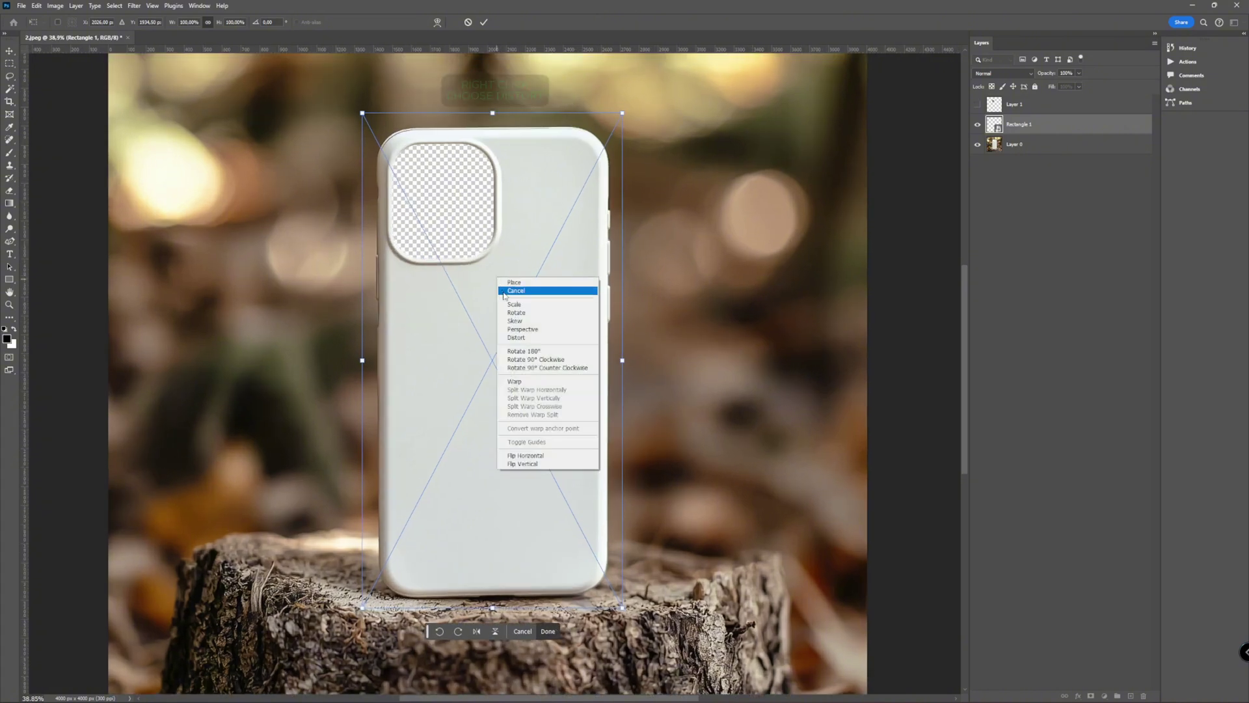
pyautogui.click(529, 338)
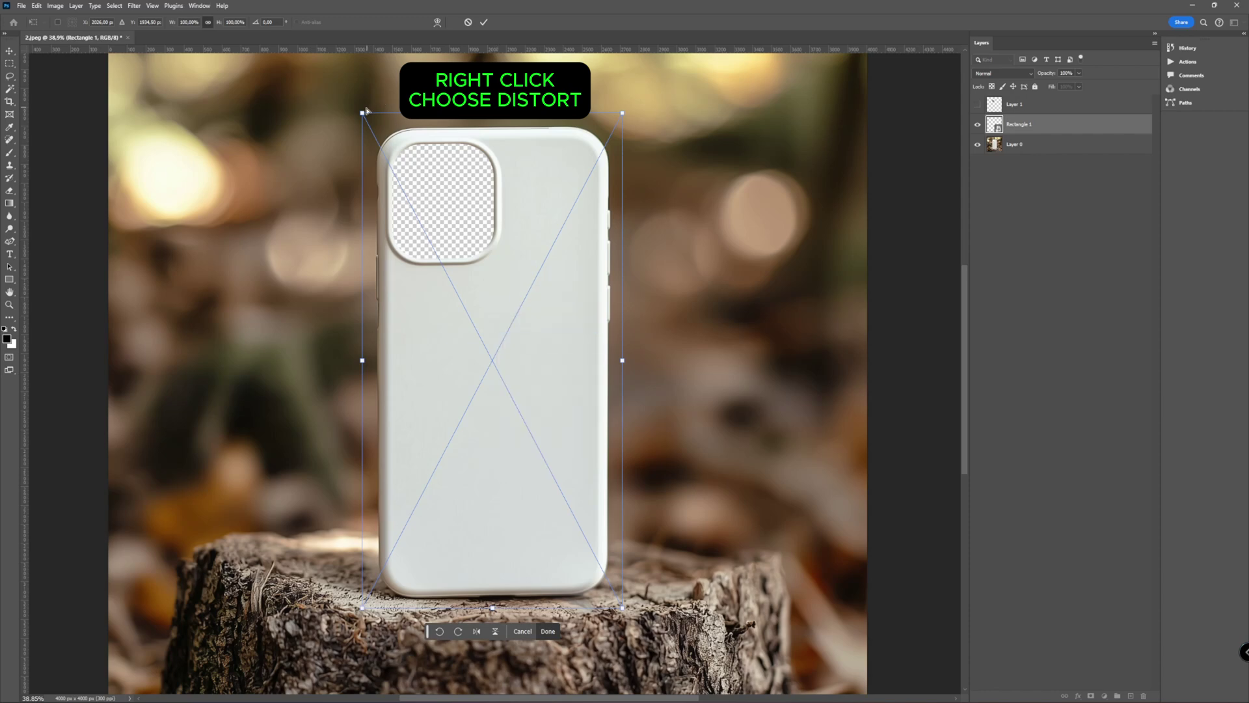
pyautogui.moveTo(363, 112); pyautogui.dragTo(373, 122)
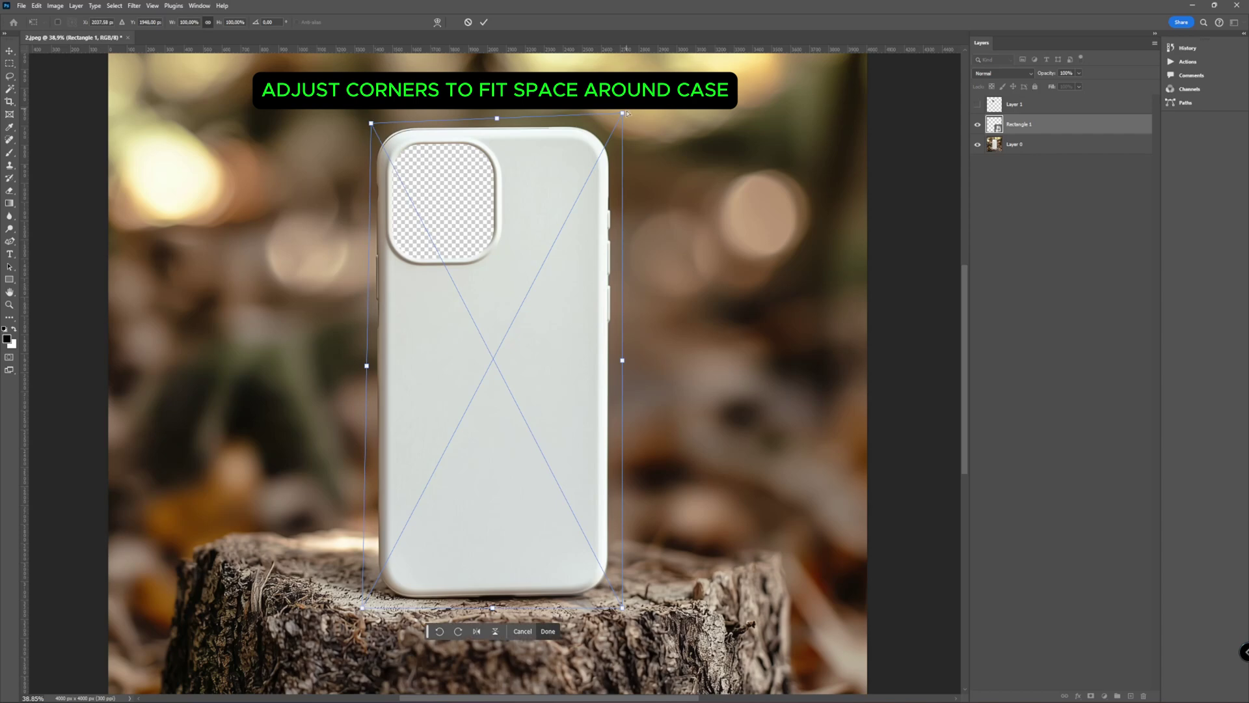
pyautogui.moveTo(623, 114); pyautogui.dragTo(616, 125)
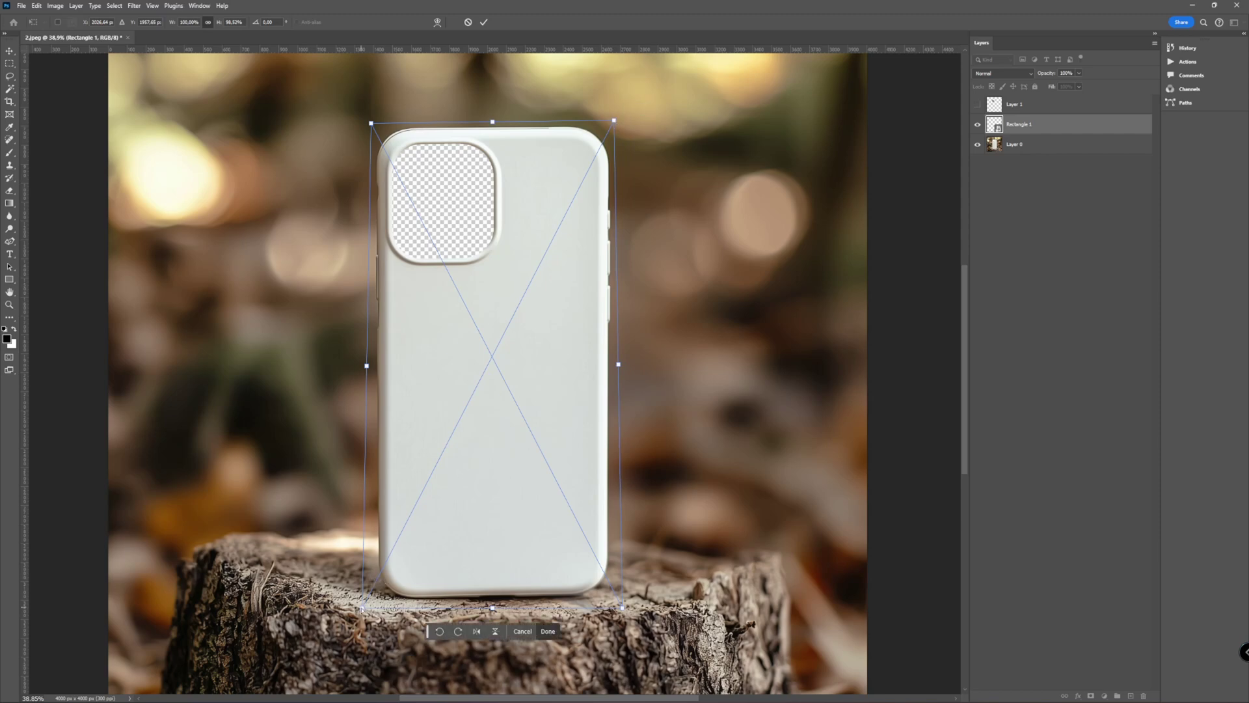
pyautogui.moveTo(361, 609); pyautogui.dragTo(372, 601)
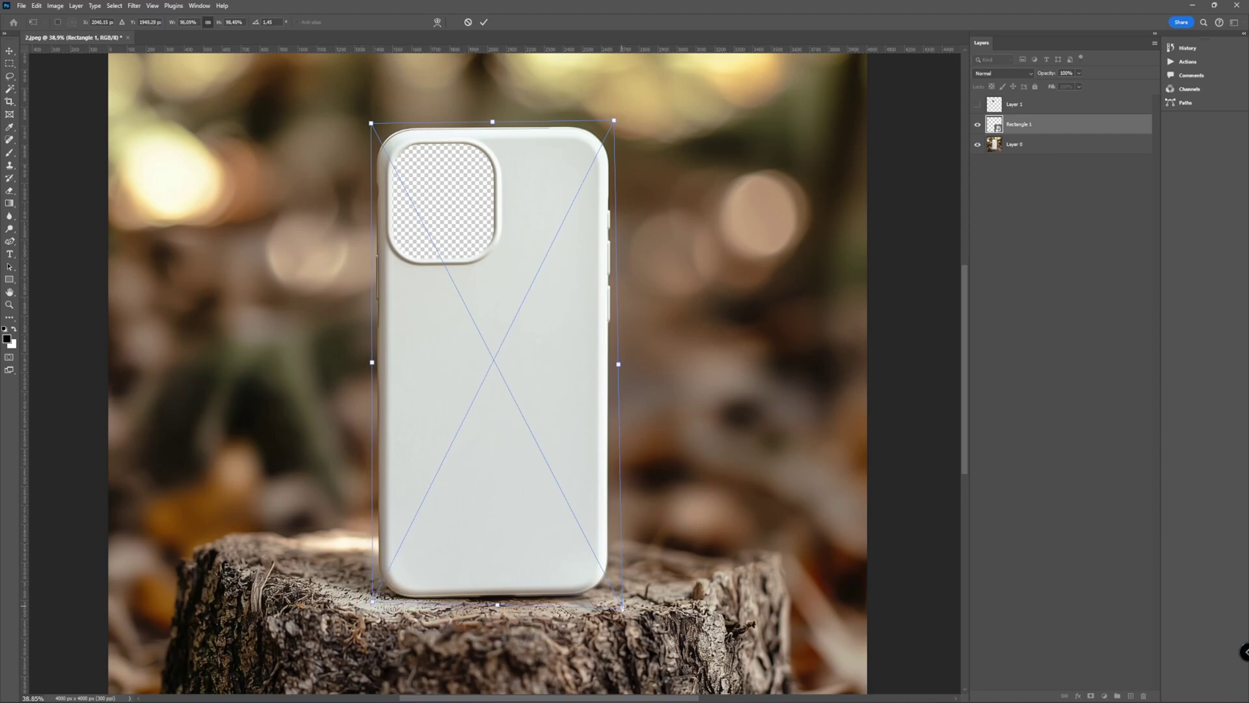
pyautogui.moveTo(623, 607); pyautogui.dragTo(613, 597)
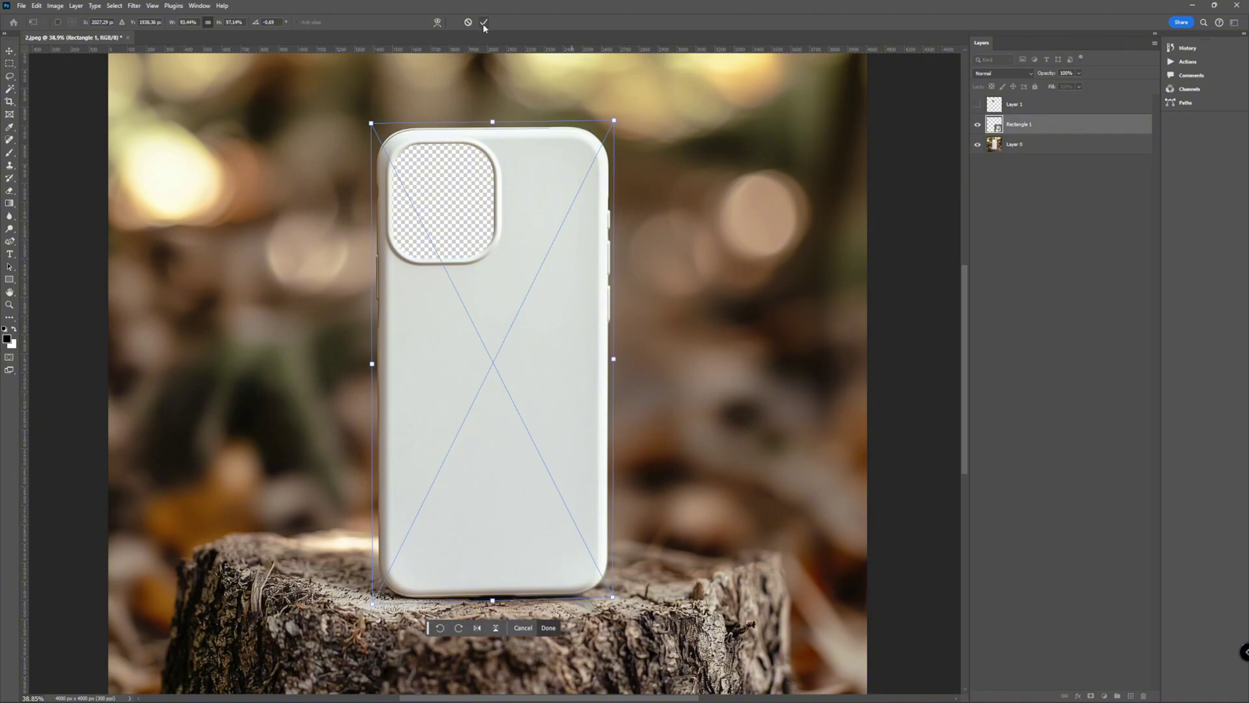
pyautogui.moveTo(613, 598); pyautogui.dragTo(615, 598)
pyautogui.click(484, 21)
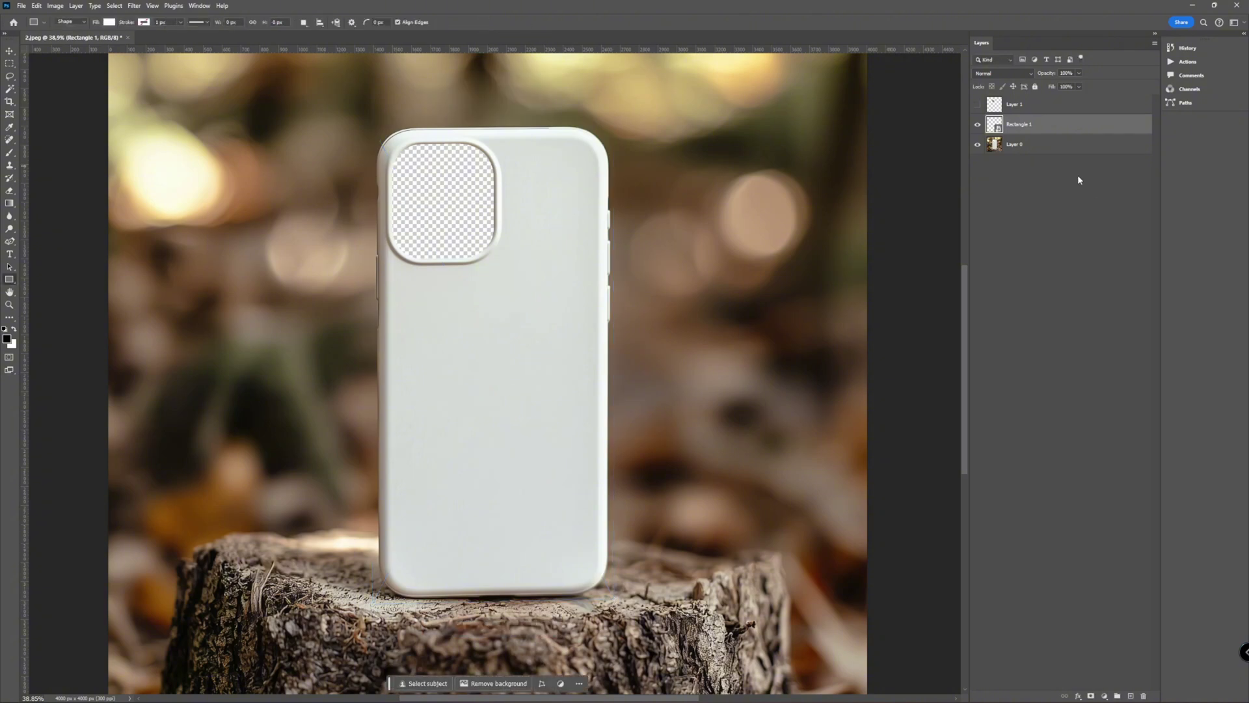
# - Load the saved xxx channel as the active selection
pyautogui.click(116, 5)
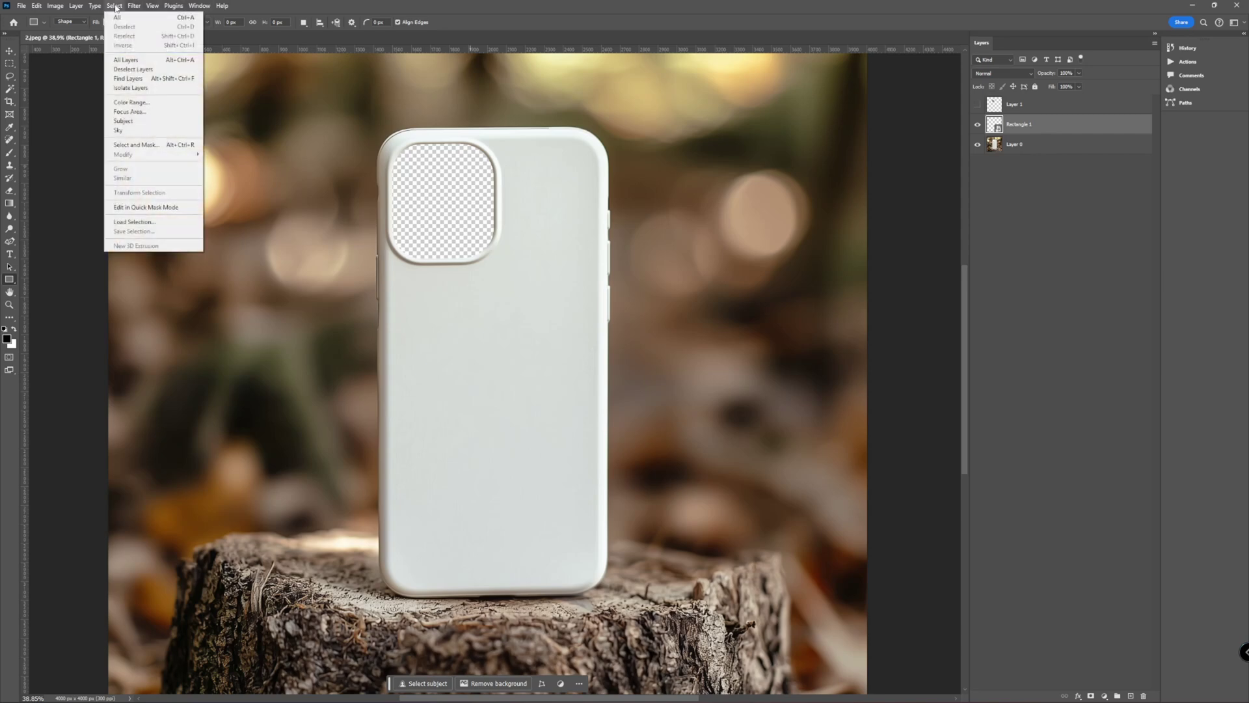
pyautogui.click(147, 222)
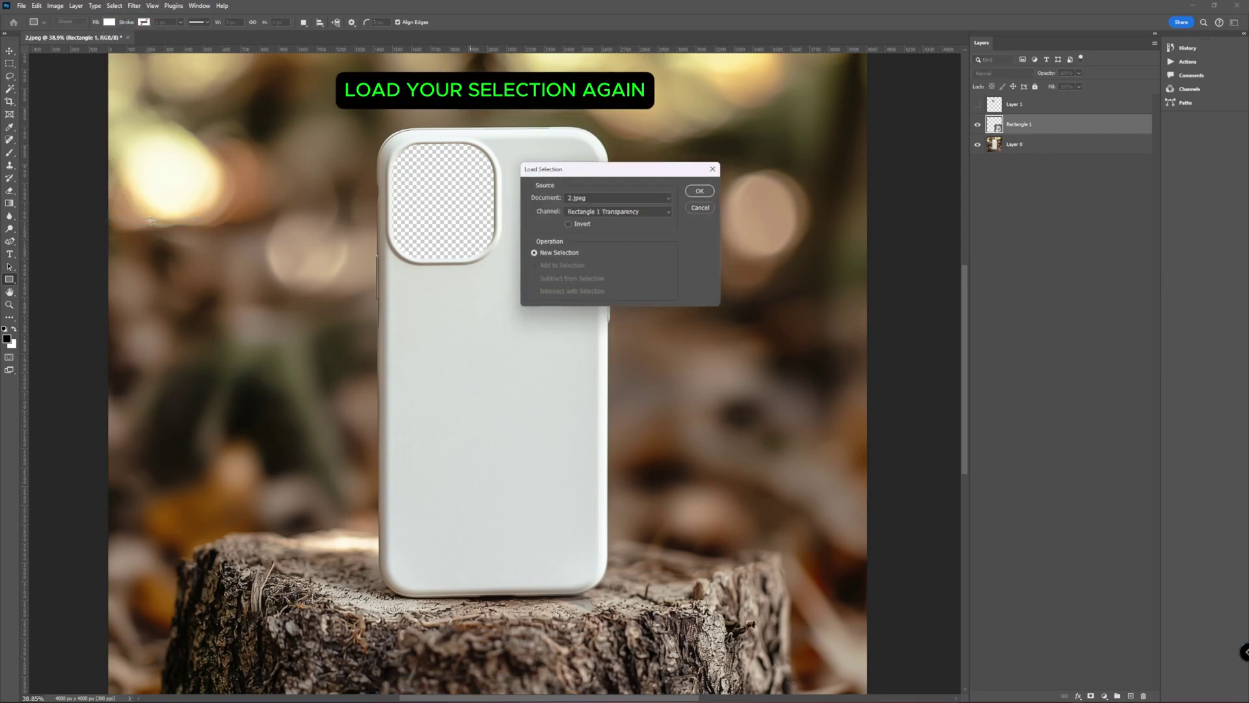
pyautogui.click(661, 211)
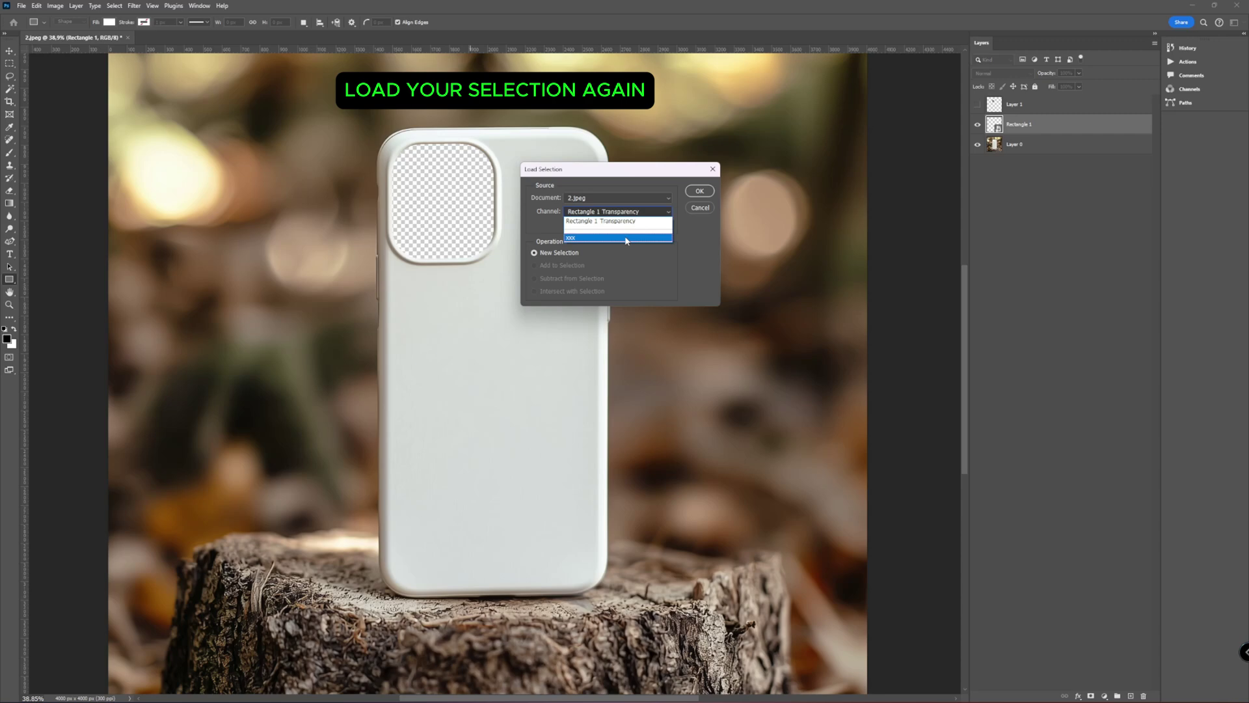
pyautogui.click(626, 238)
pyautogui.click(705, 192)
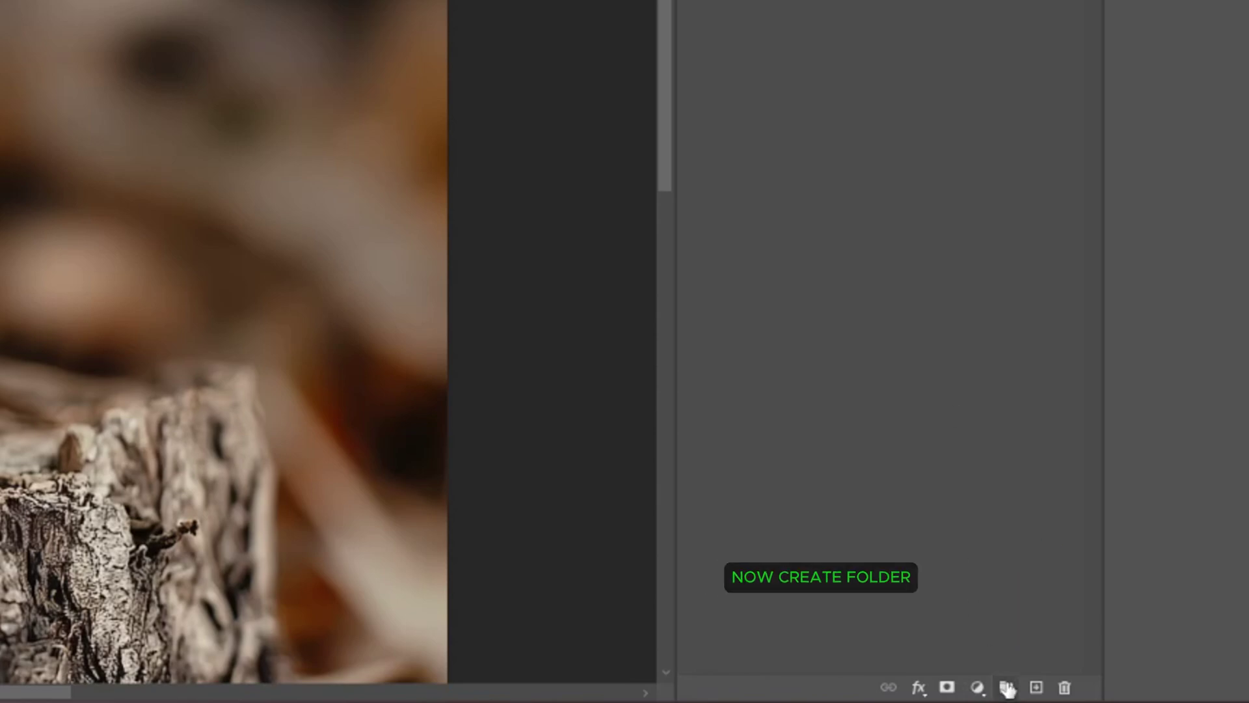
# - Create Group 1, move Rectangle 1 into it, and mask the group with the phone-case selection
pyautogui.click(1007, 686)
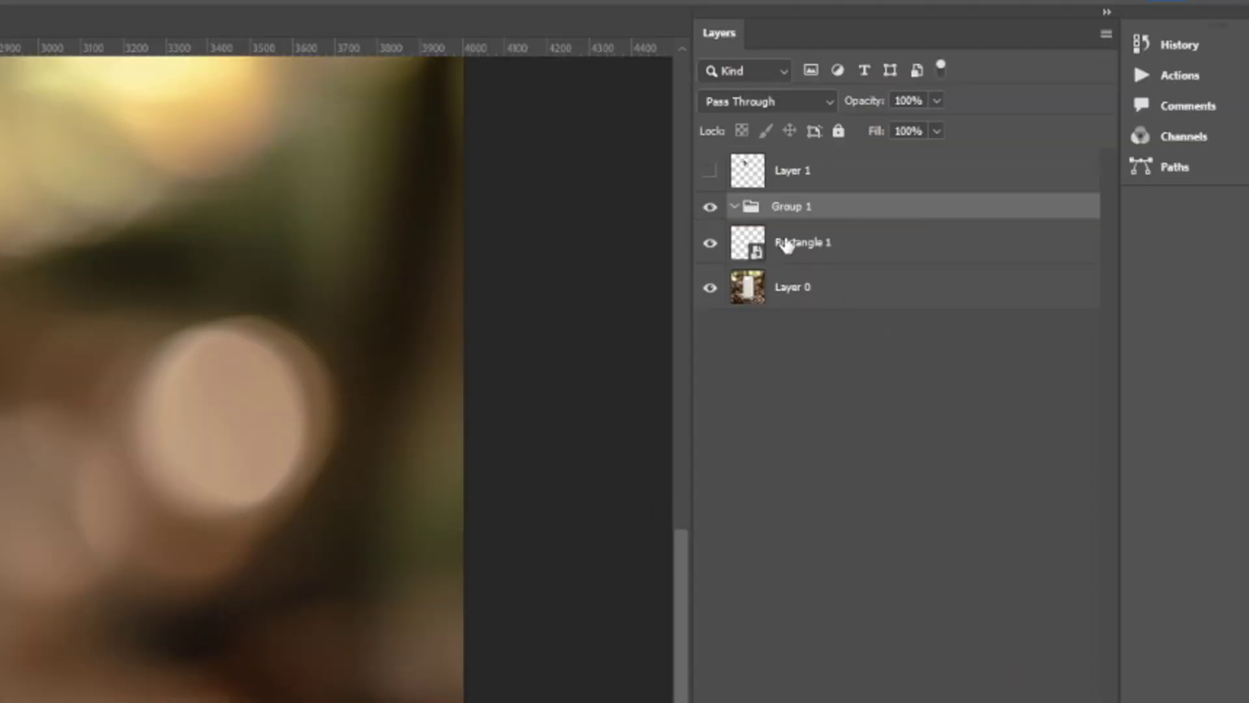
pyautogui.click(787, 244)
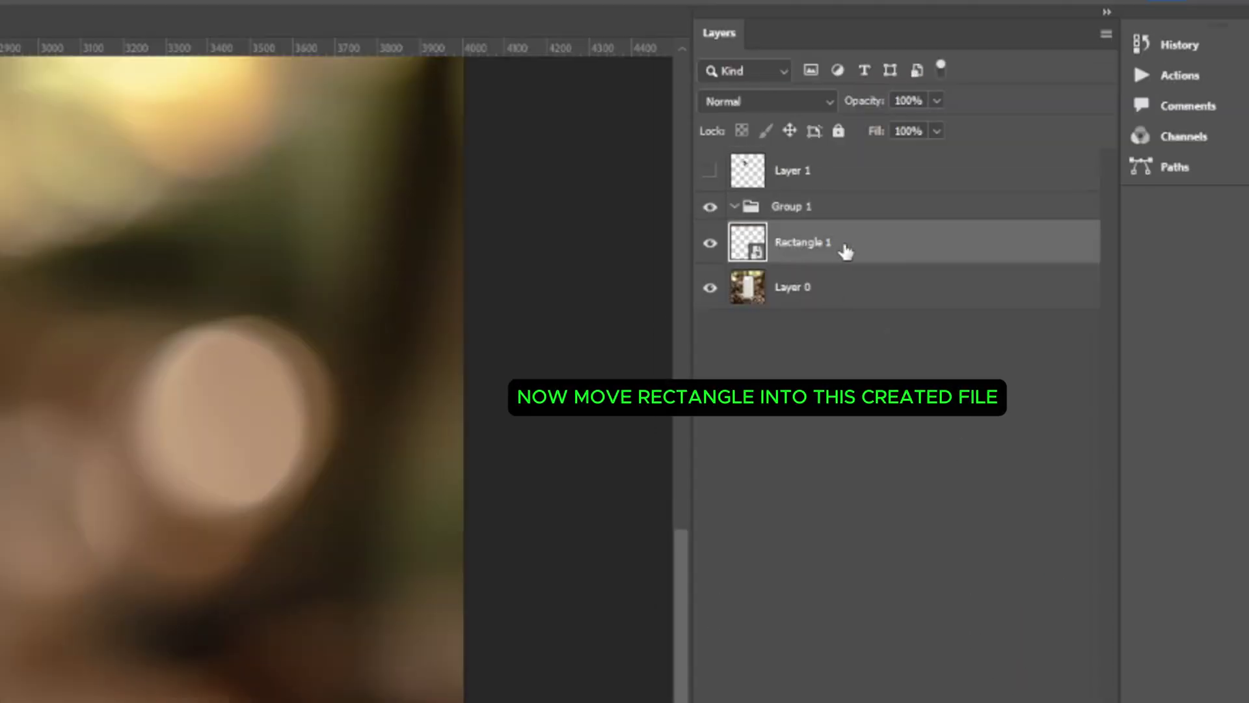
pyautogui.moveTo(842, 251); pyautogui.dragTo(811, 210)
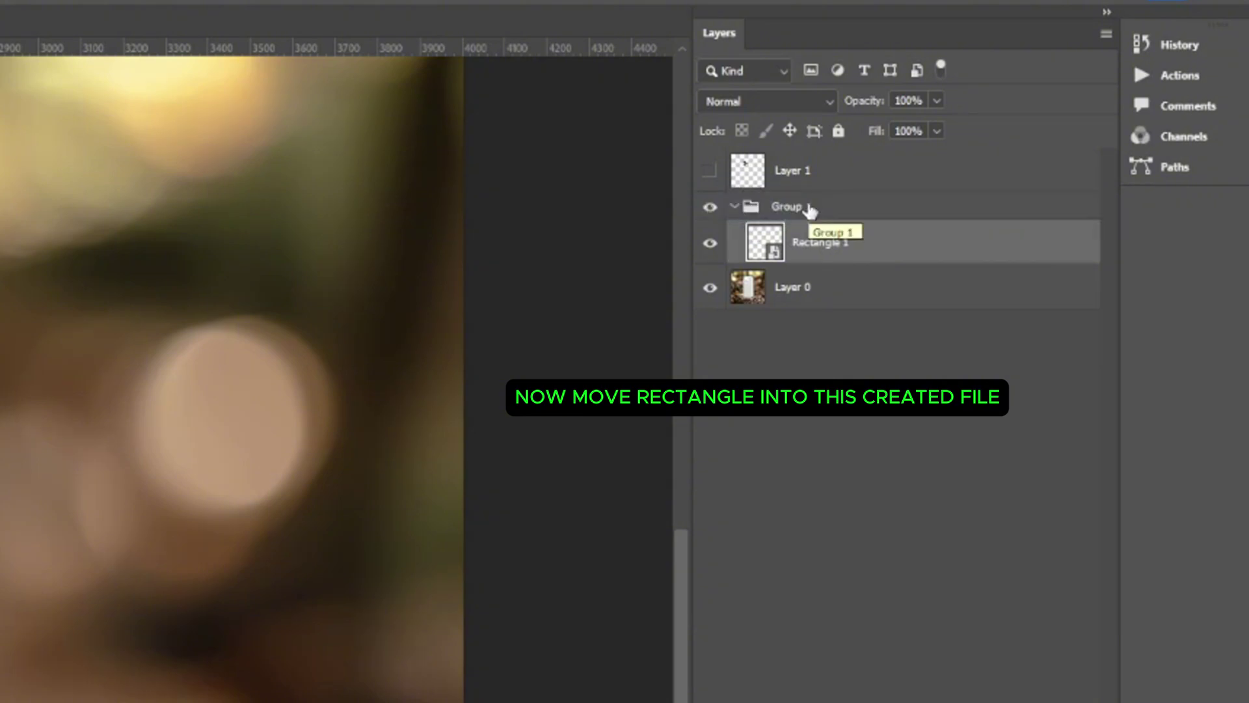
pyautogui.click(809, 208)
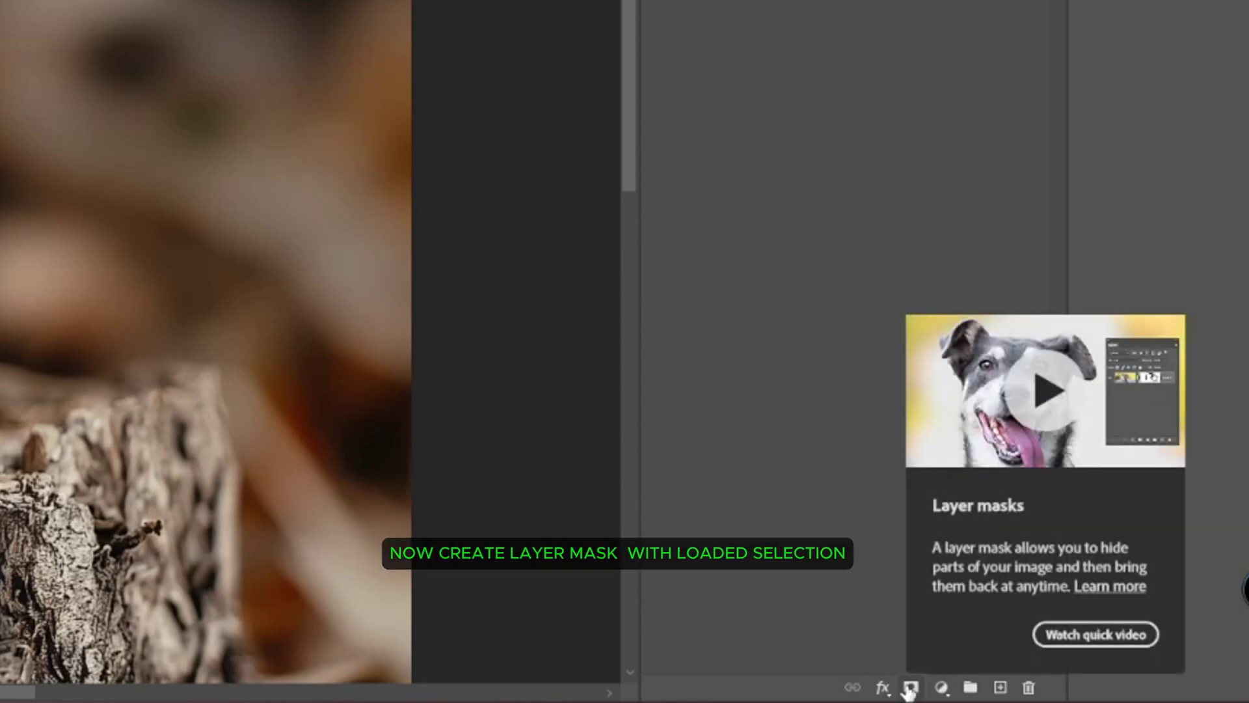
pyautogui.click(909, 688)
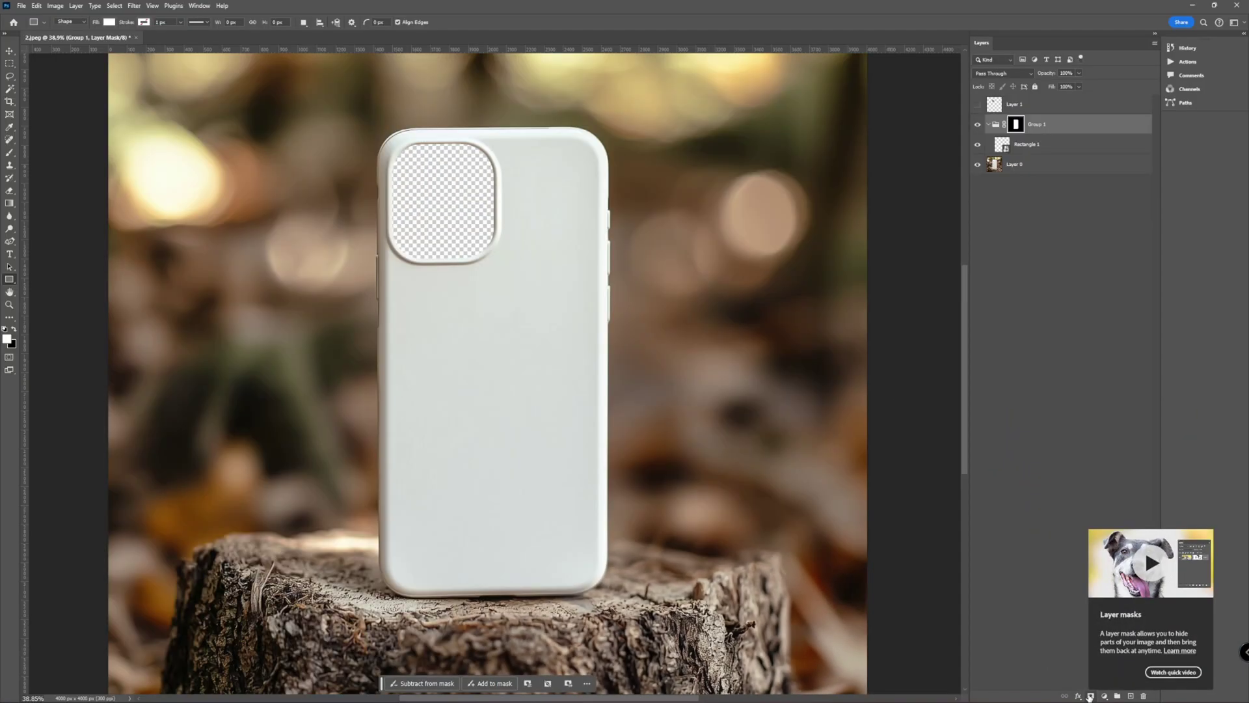
# - Make the camera-lens layer visible again and deselect the group
pyautogui.rightClick(1051, 303)
pyautogui.click(1044, 280)
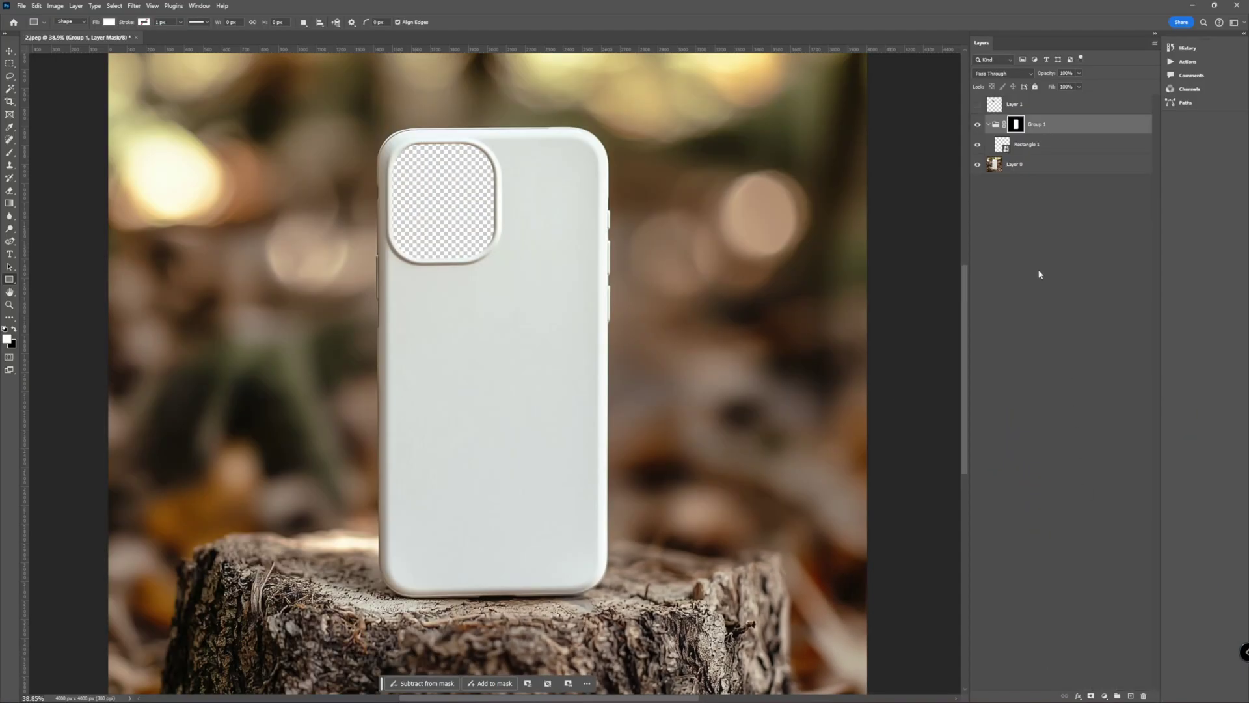
pyautogui.click(978, 104)
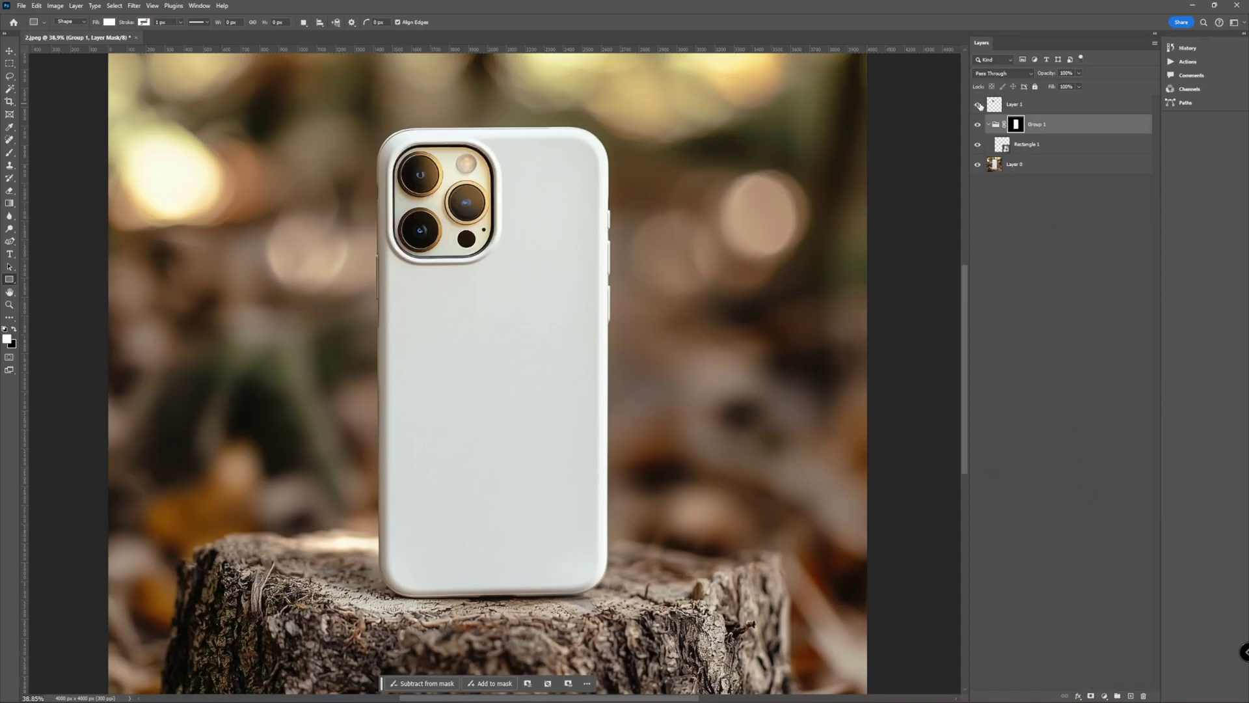
pyautogui.click(978, 104)
pyautogui.click(978, 105)
pyautogui.click(1044, 239)
# - Rename the camera layer to Mask and lock it
pyautogui.click(1041, 126)
pyautogui.doubleClick(1015, 104)
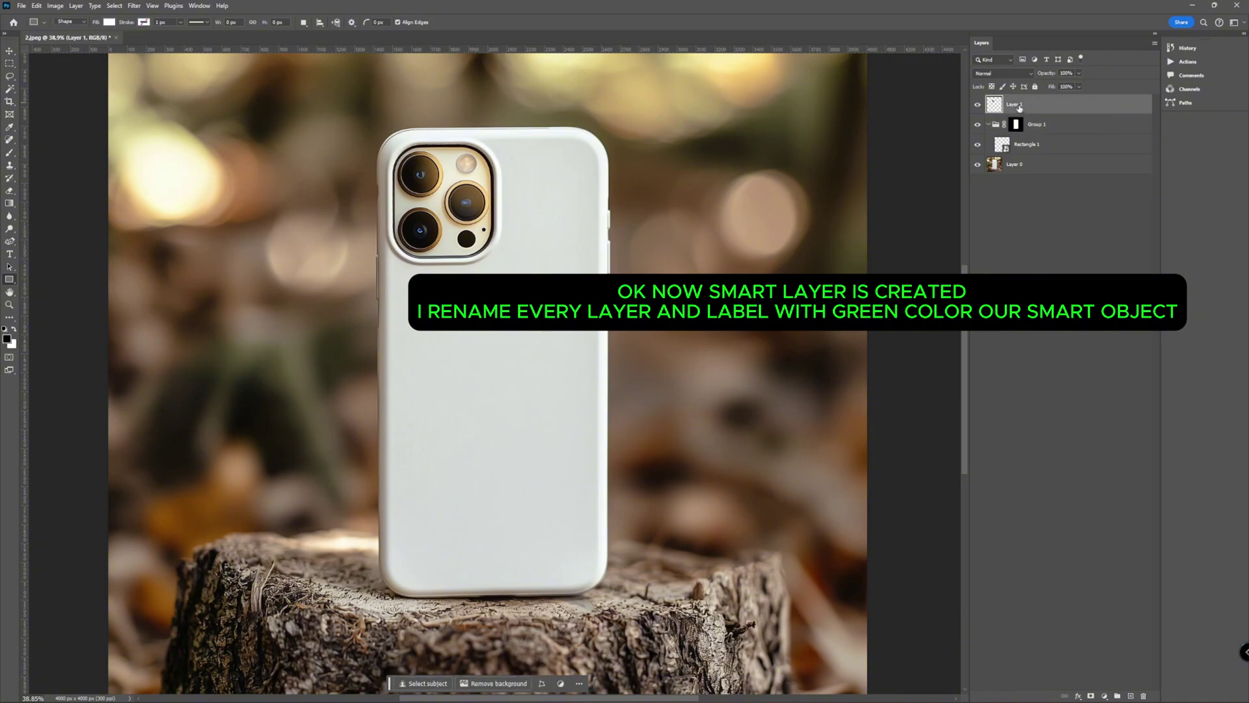
pyautogui.write('Mask')
pyautogui.click(1031, 127)
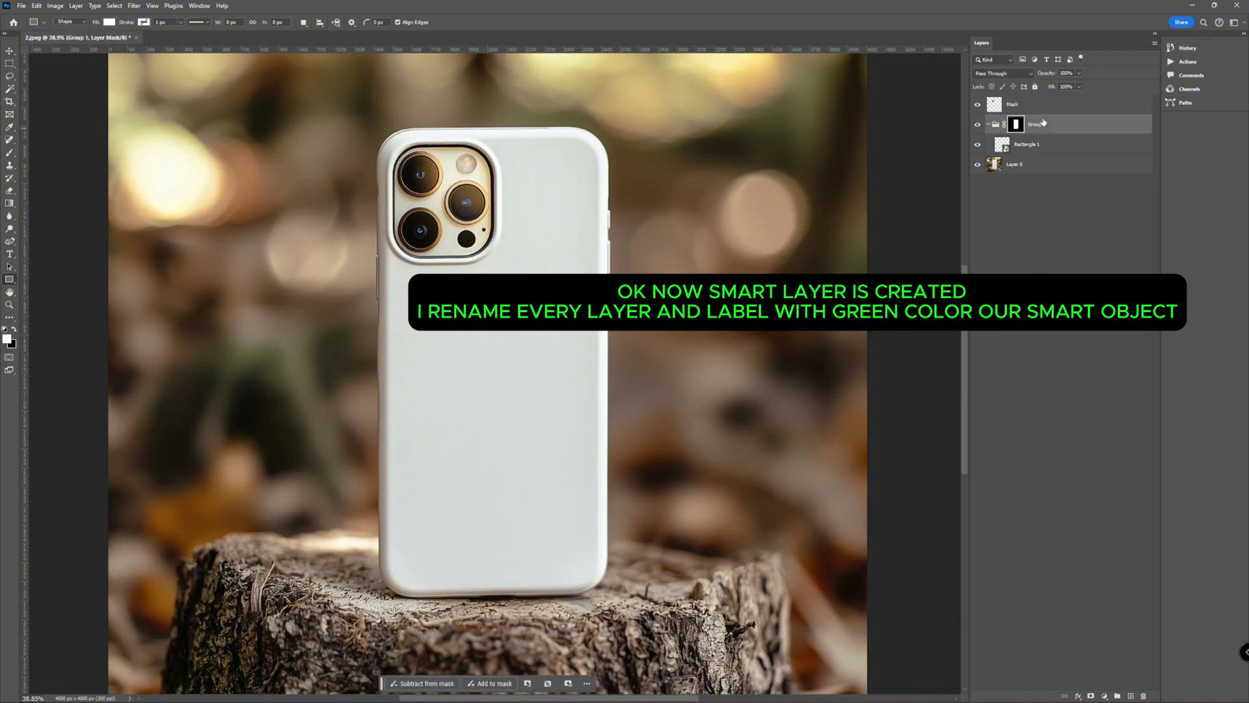
pyautogui.click(1034, 107)
pyautogui.click(1035, 87)
# - Rename Group 1 to Mask and Rectangle 1 to 'Double Click/Add your Design'
pyautogui.click(1039, 123)
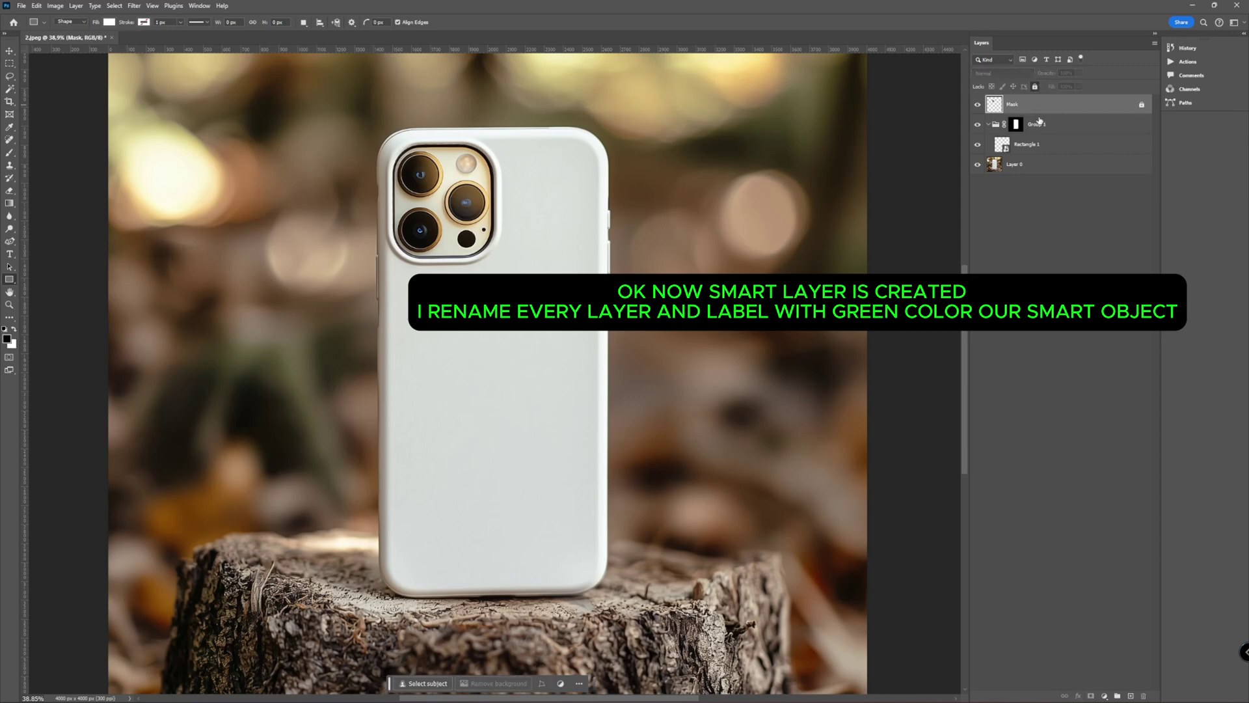
pyautogui.doubleClick(1040, 123)
pyautogui.write('Mask')
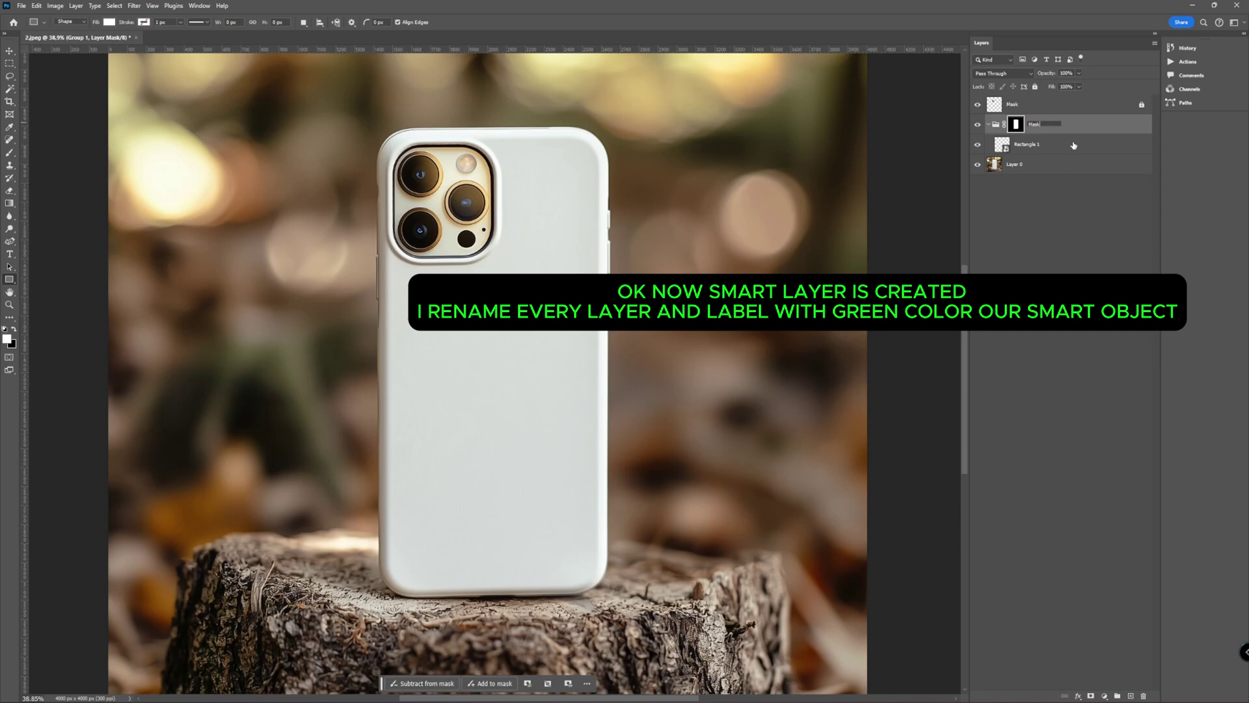
pyautogui.press('Return')
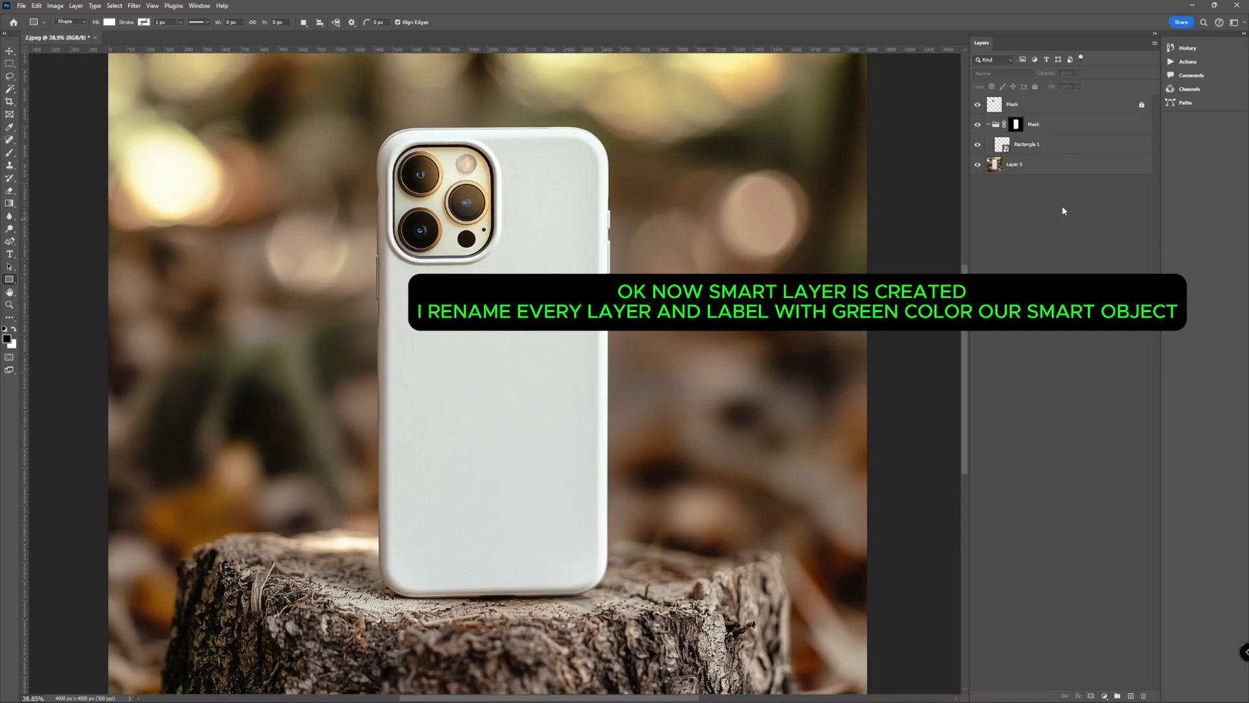
pyautogui.doubleClick(1032, 145)
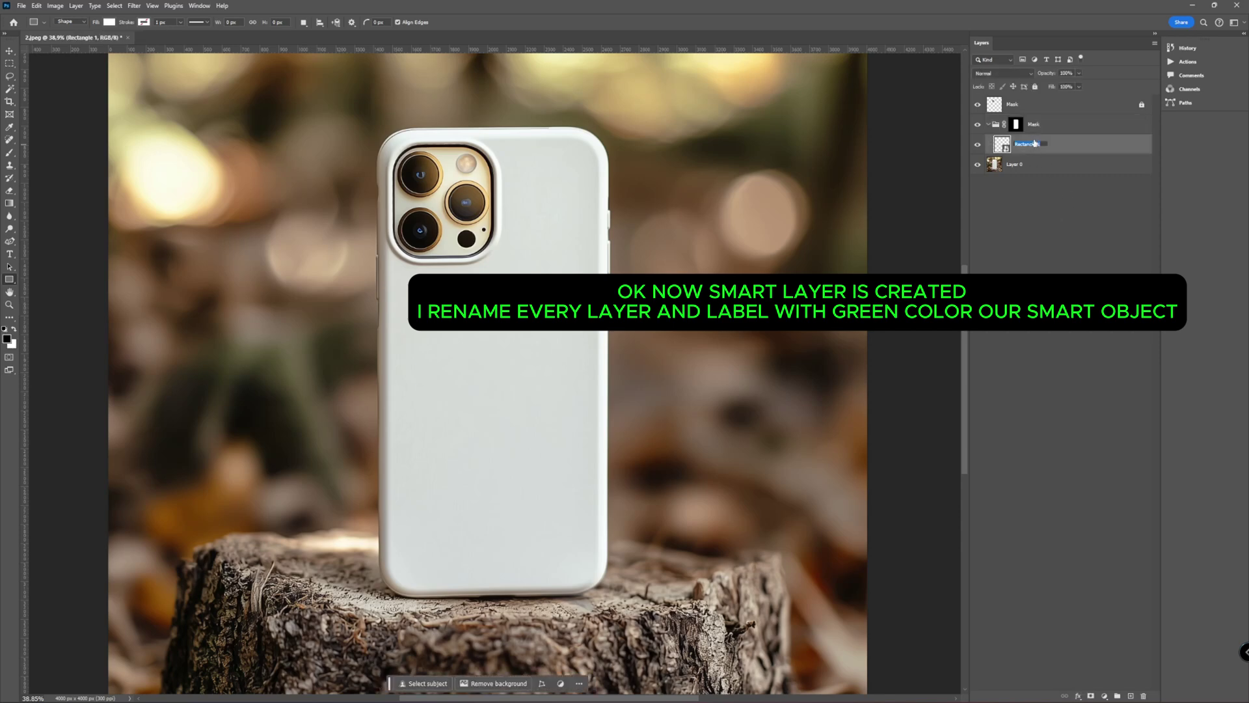
pyautogui.write('Double Click/Add')
pyautogui.write(' your Design')
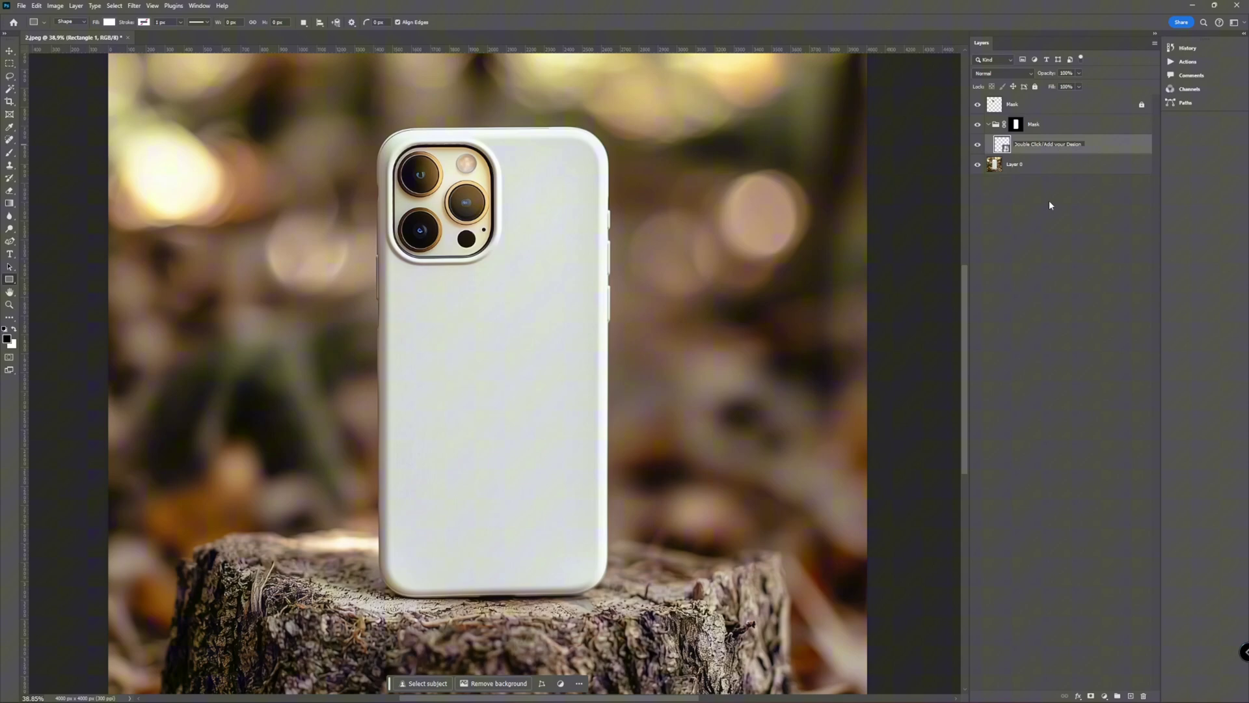
pyautogui.click(1050, 205)
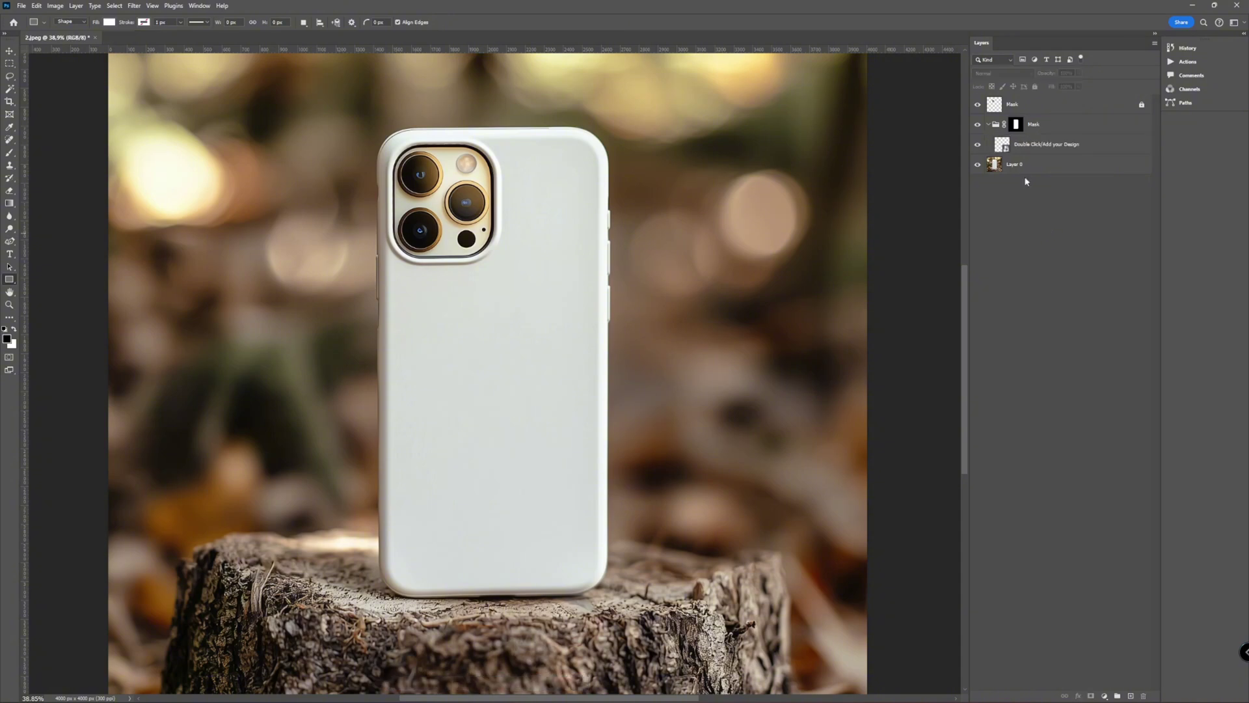
# - Rename Layer 0 to Background and lock it
pyautogui.doubleClick(1020, 164)
pyautogui.write('Background')
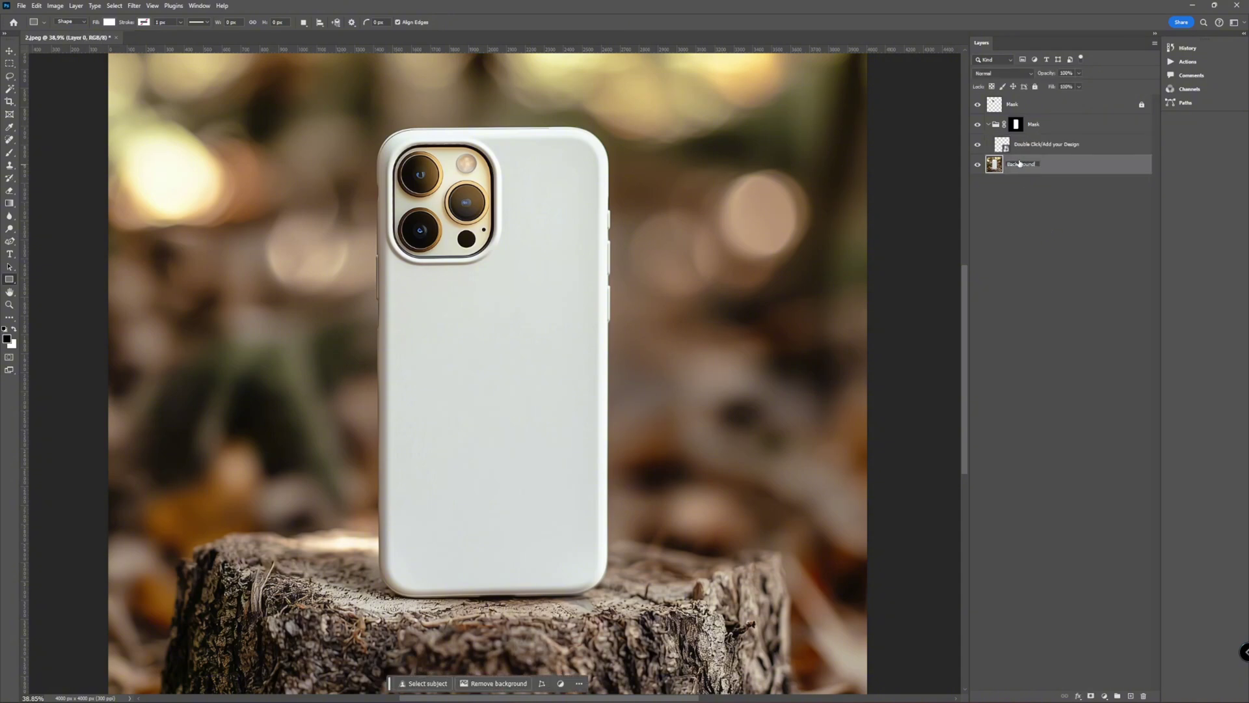
pyautogui.press('Return')
pyautogui.click(1035, 87)
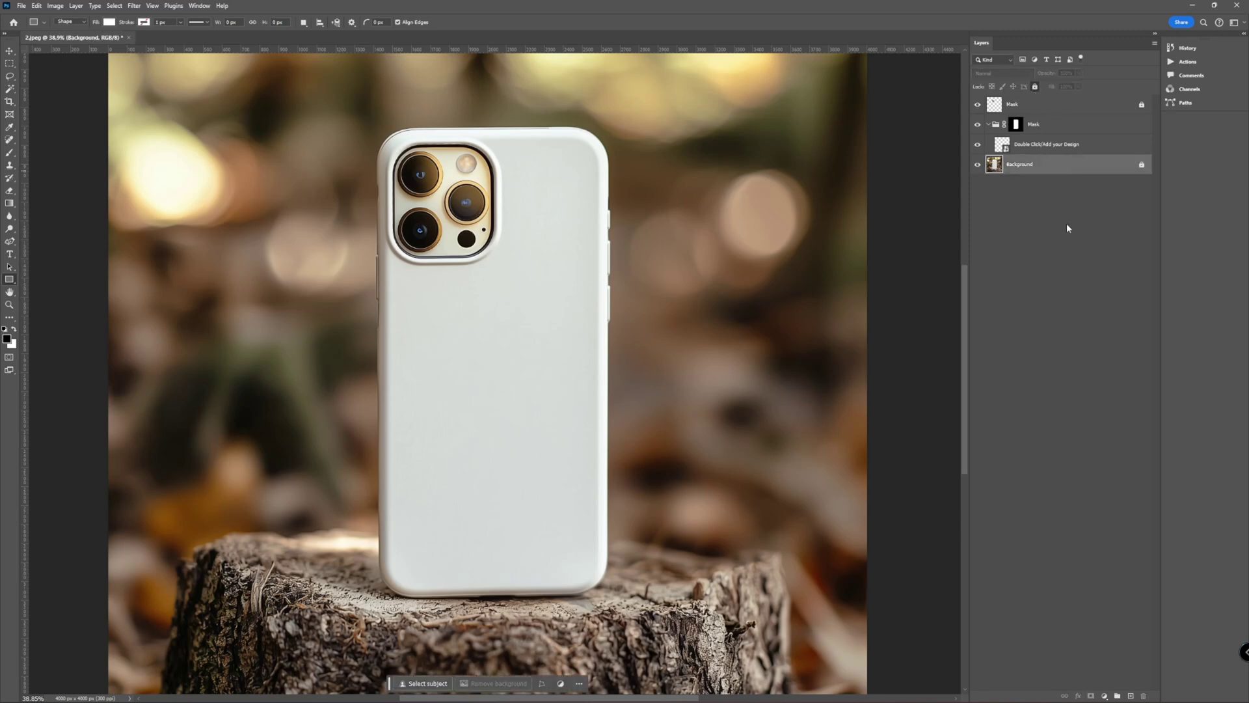
pyautogui.click(1030, 150)
# - Label the design smart object green and open its contents as Rectangle 1.psb
pyautogui.rightClick(1026, 150)
pyautogui.moveTo(1064, 473)
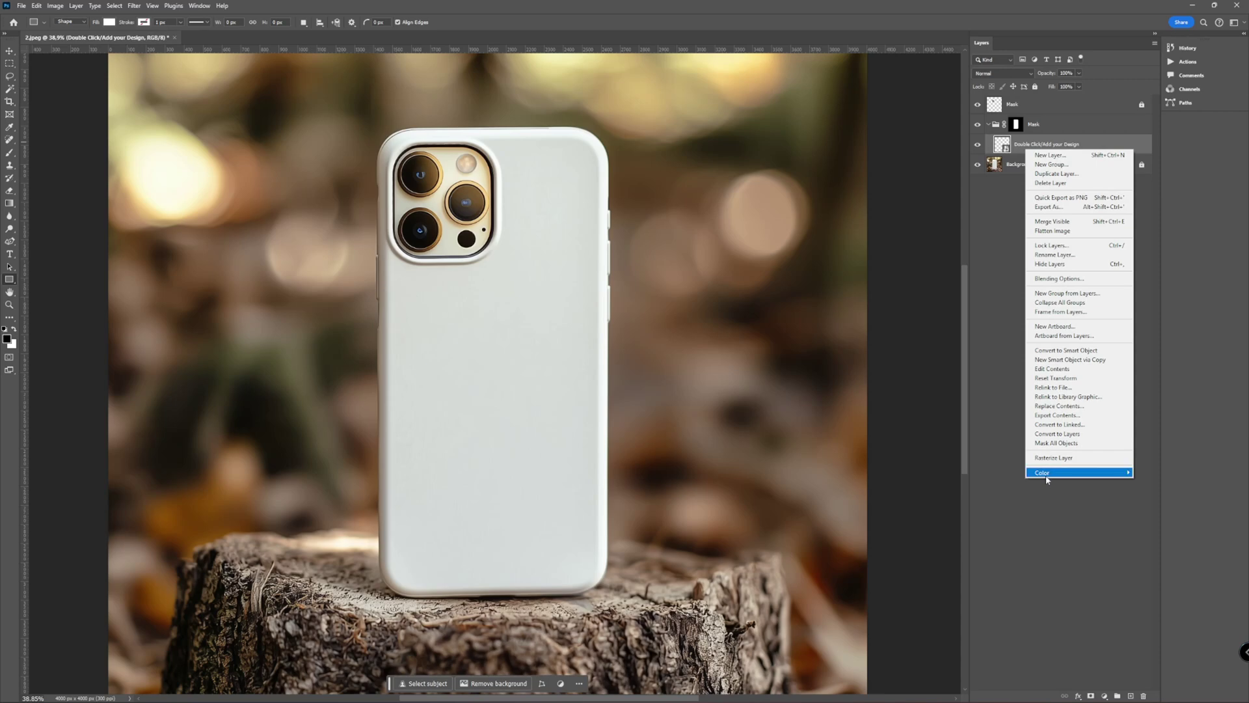
pyautogui.click(1156, 515)
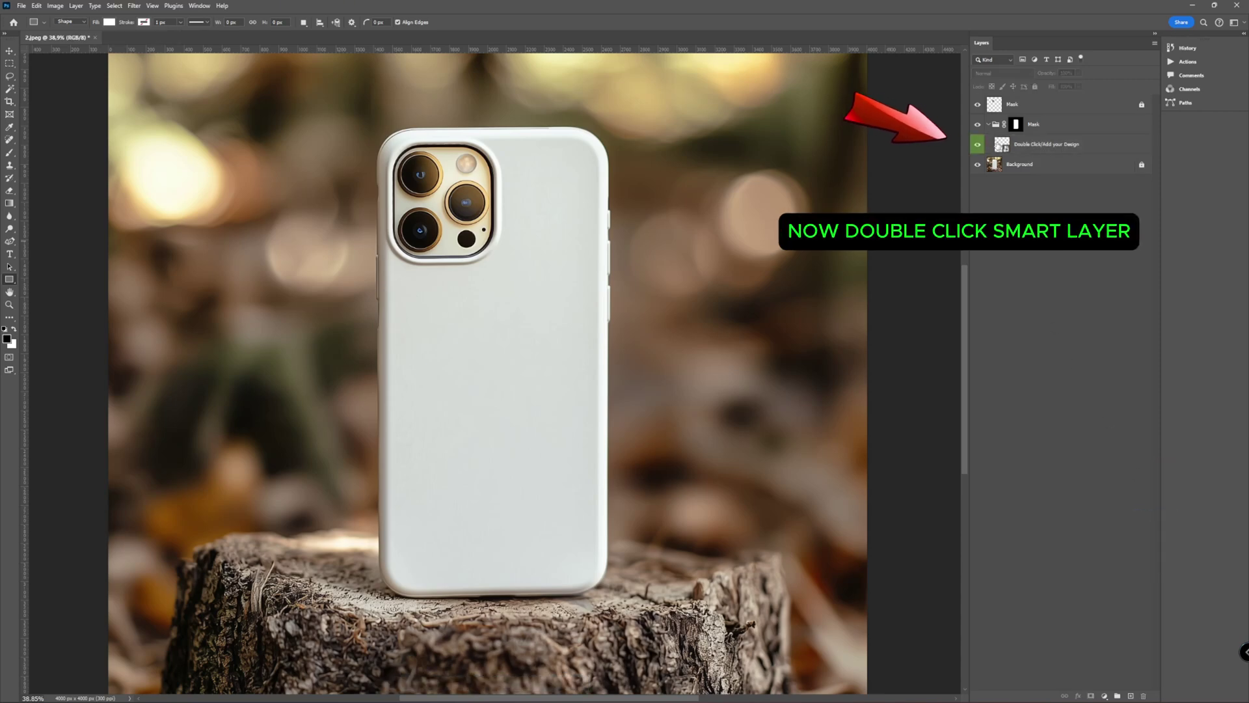
pyautogui.doubleClick(998, 145)
pyautogui.scroll(-1, 759, 193)
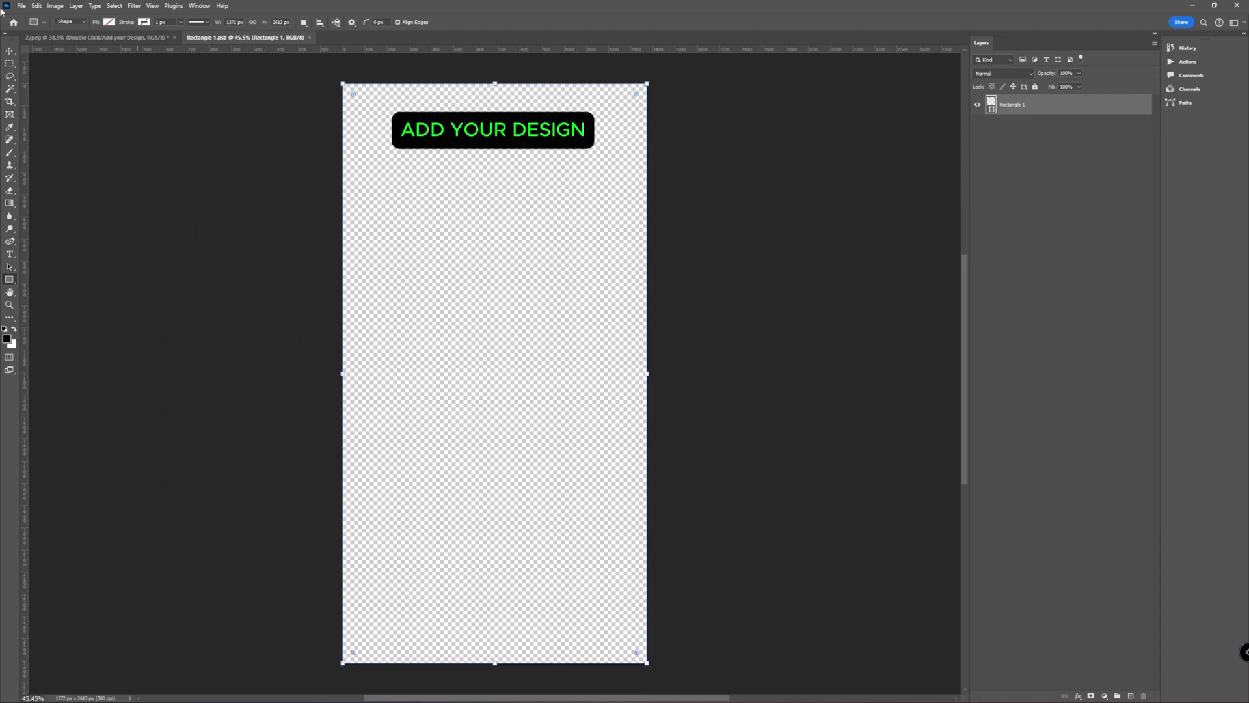
# - Embed the candle artwork, stretch it to fill the Rectangle 1.psb canvas, and save
pyautogui.click(21, 6)
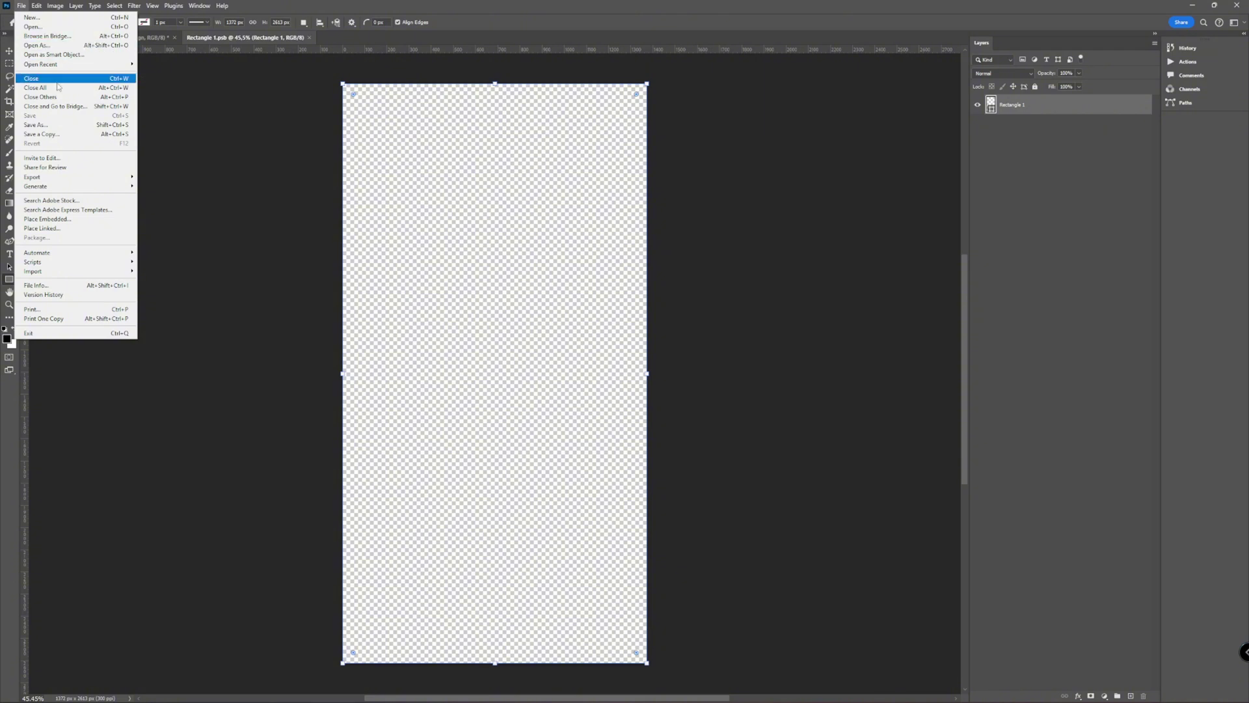
pyautogui.click(63, 220)
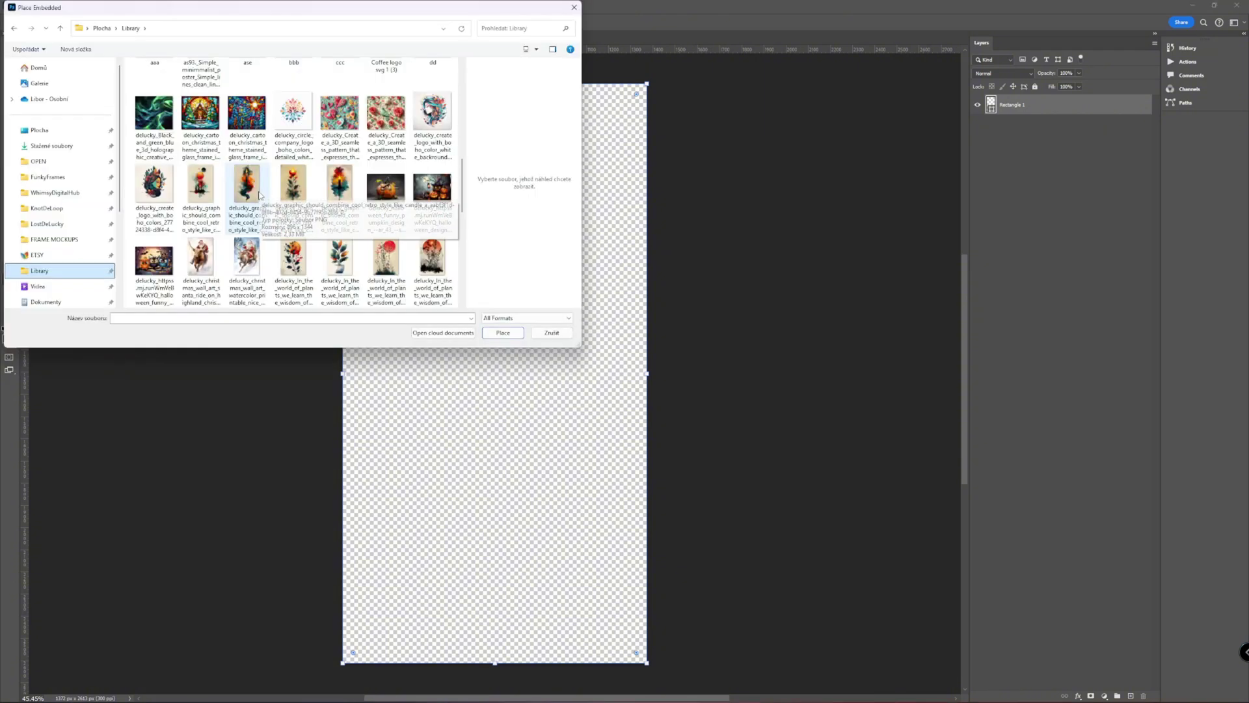
pyautogui.doubleClick(430, 195)
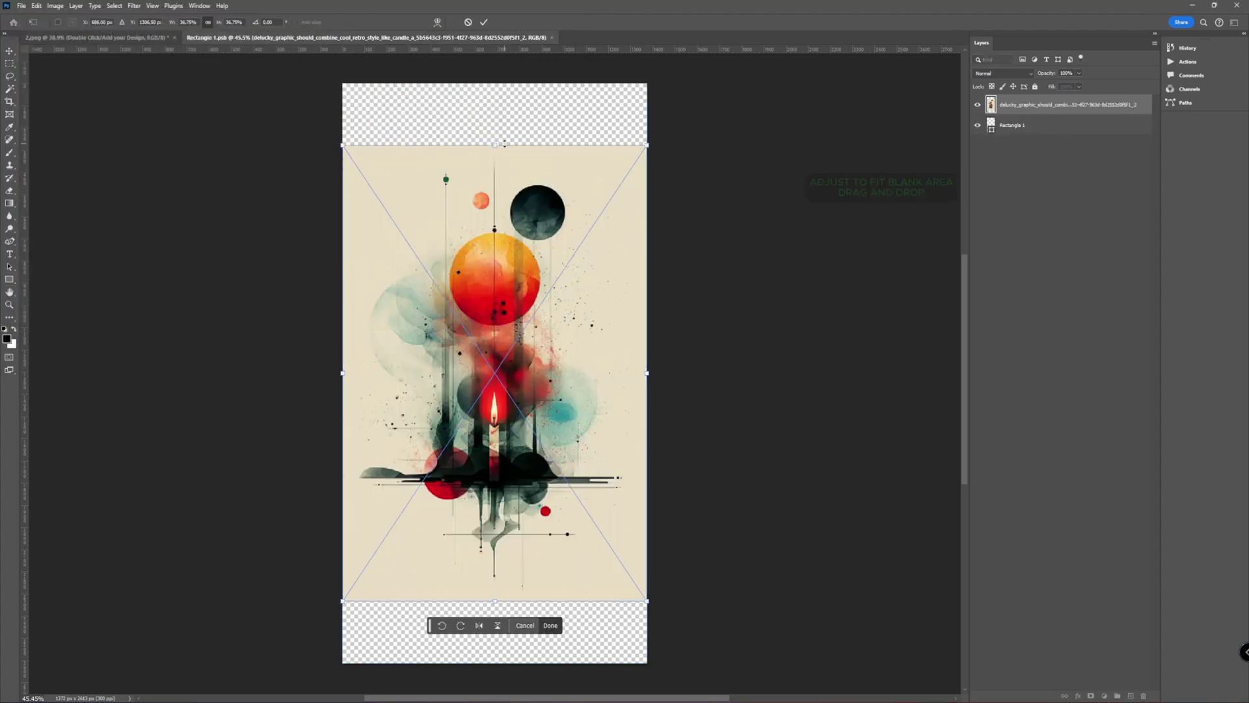
pyautogui.moveTo(504, 143); pyautogui.dragTo(506, 83)
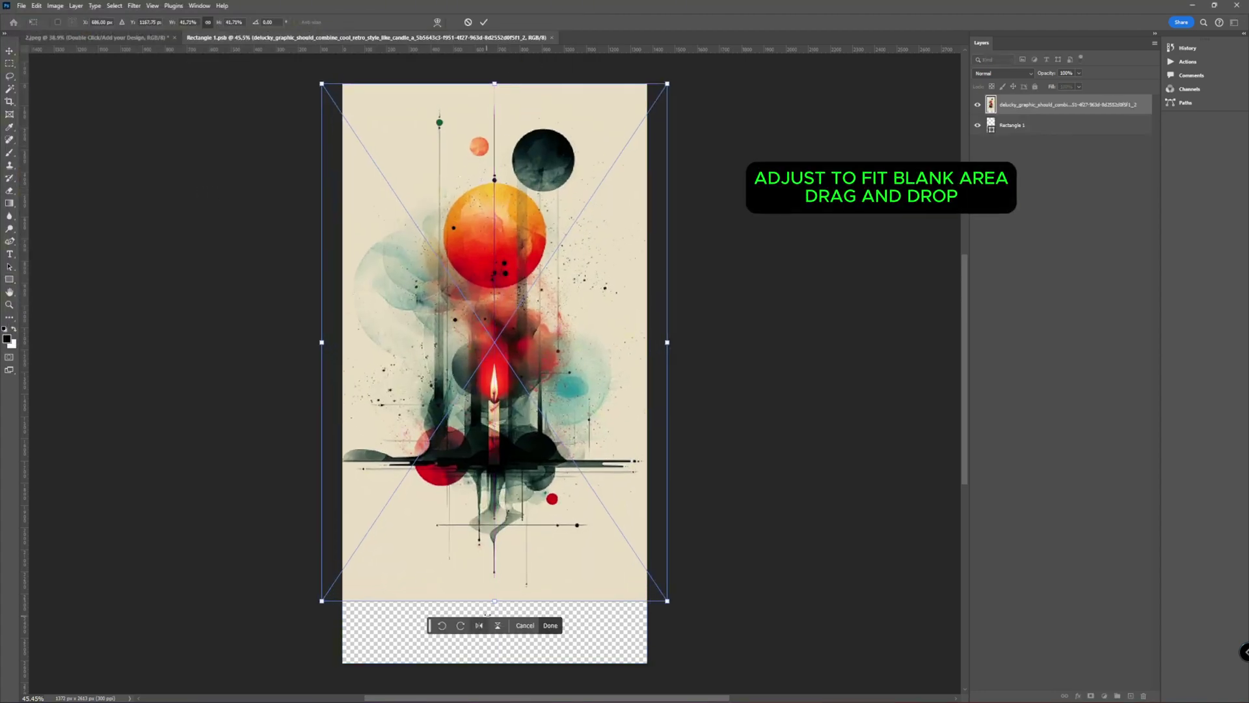
pyautogui.moveTo(495, 602); pyautogui.dragTo(518, 659)
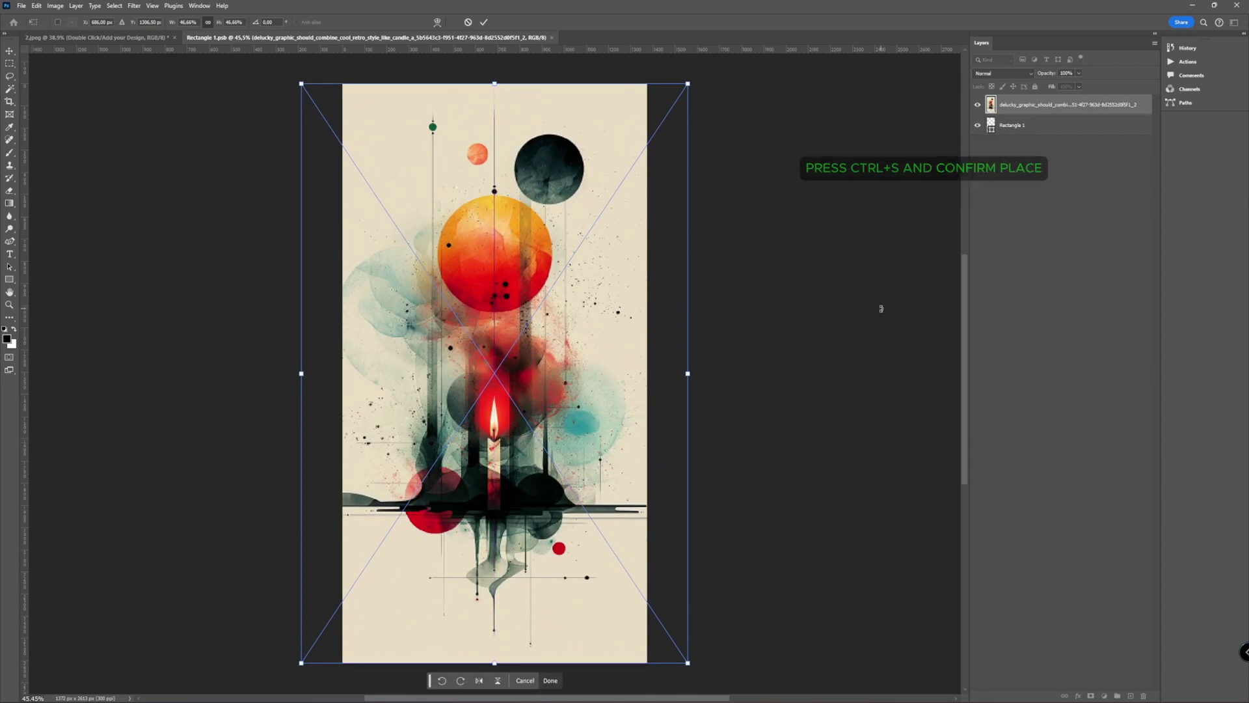
pyautogui.hotkey('ctrl', 's')
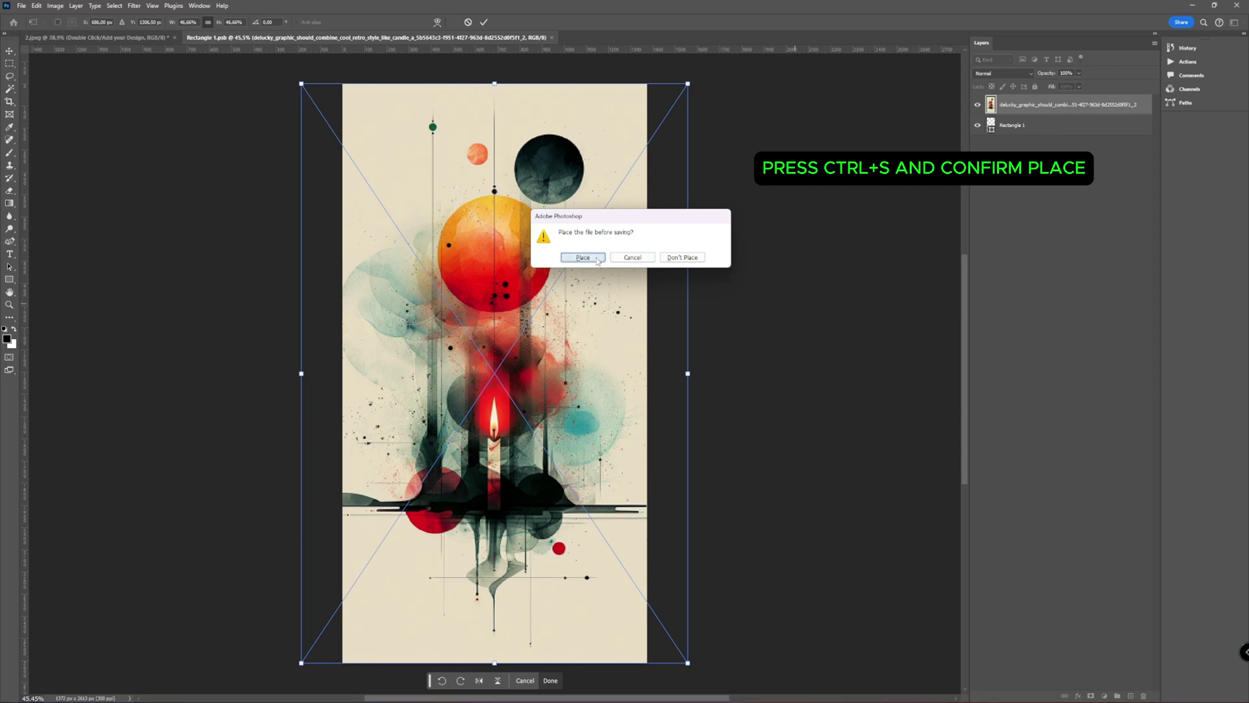
pyautogui.click(596, 257)
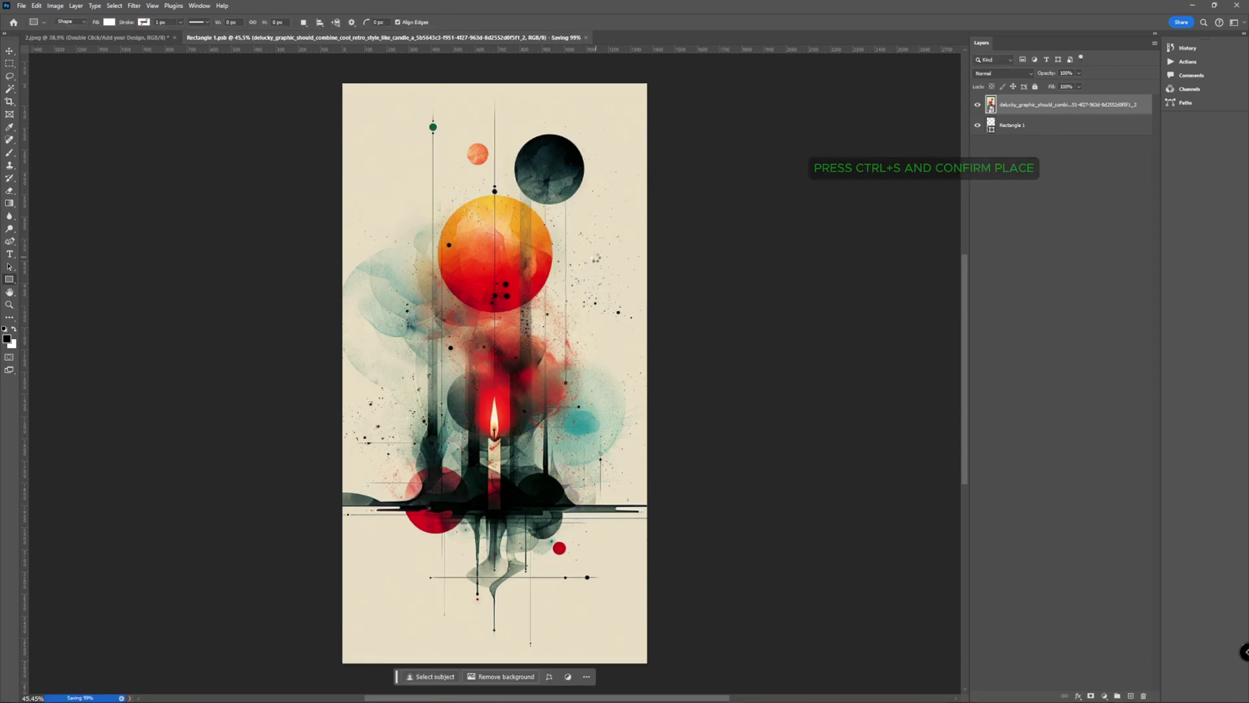
# - In the phone mockup, set the design layer's blending mode to Multiply
pyautogui.click(137, 38)
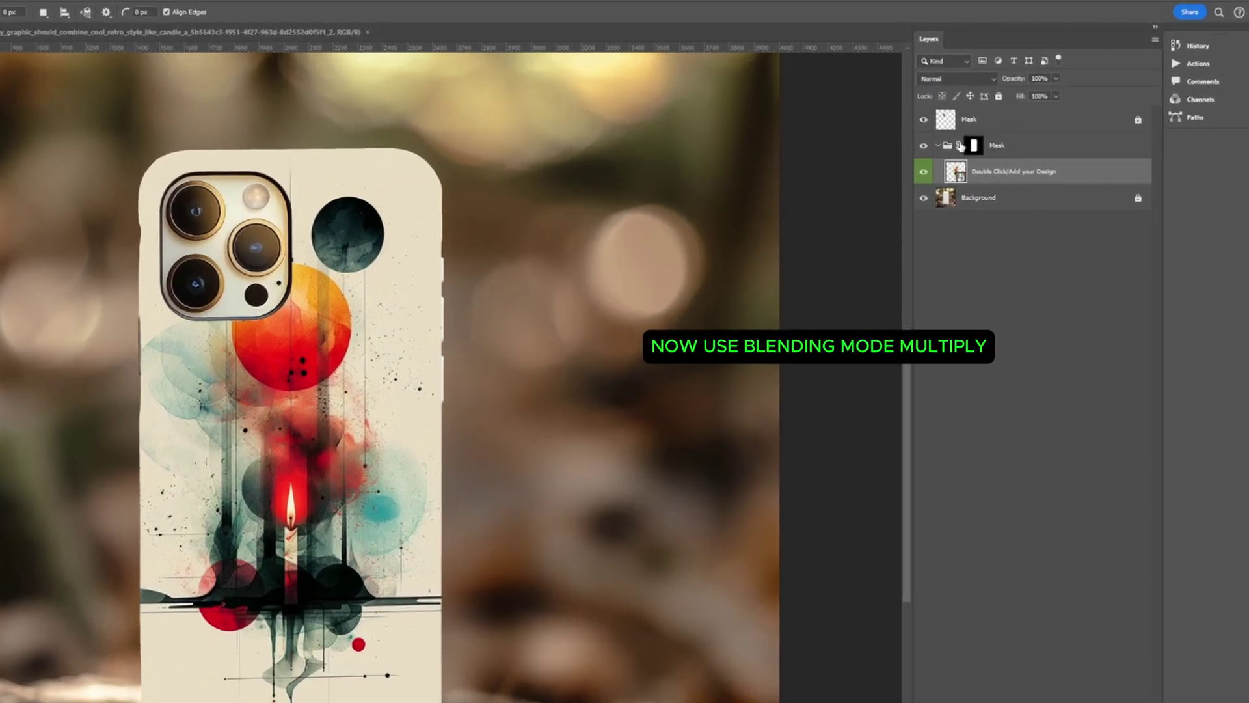
pyautogui.click(966, 80)
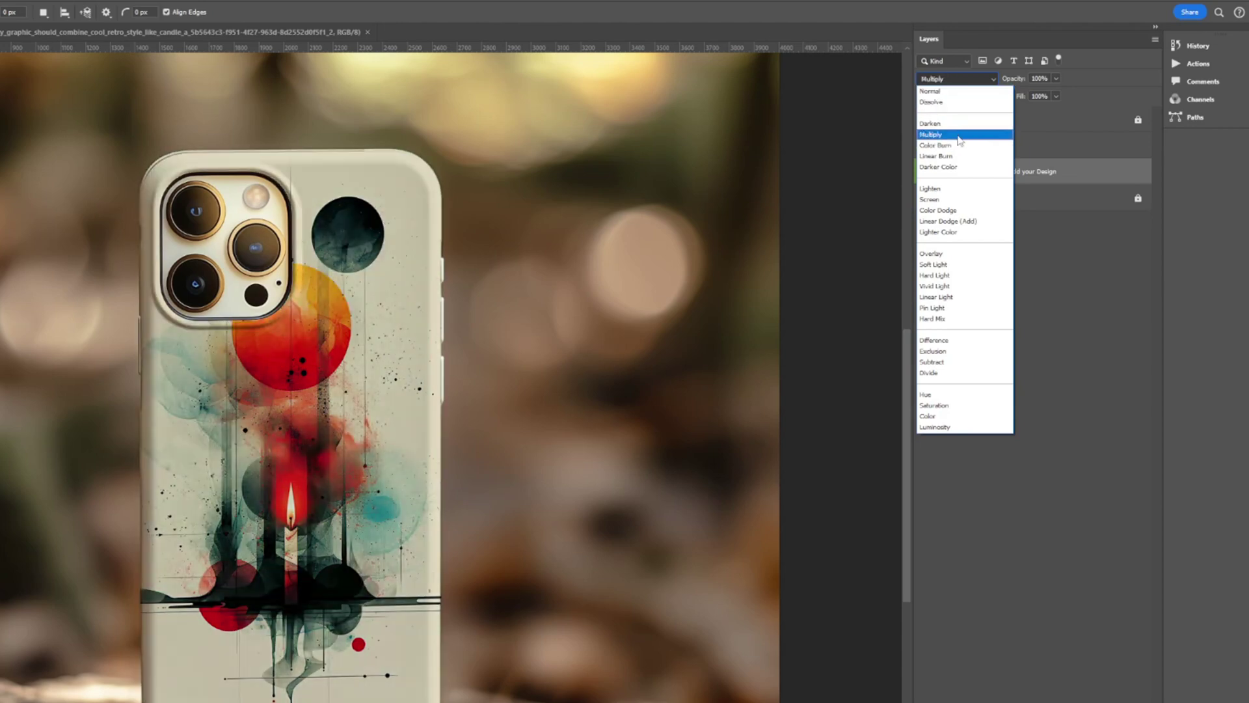
pyautogui.click(959, 135)
pyautogui.click(1039, 257)
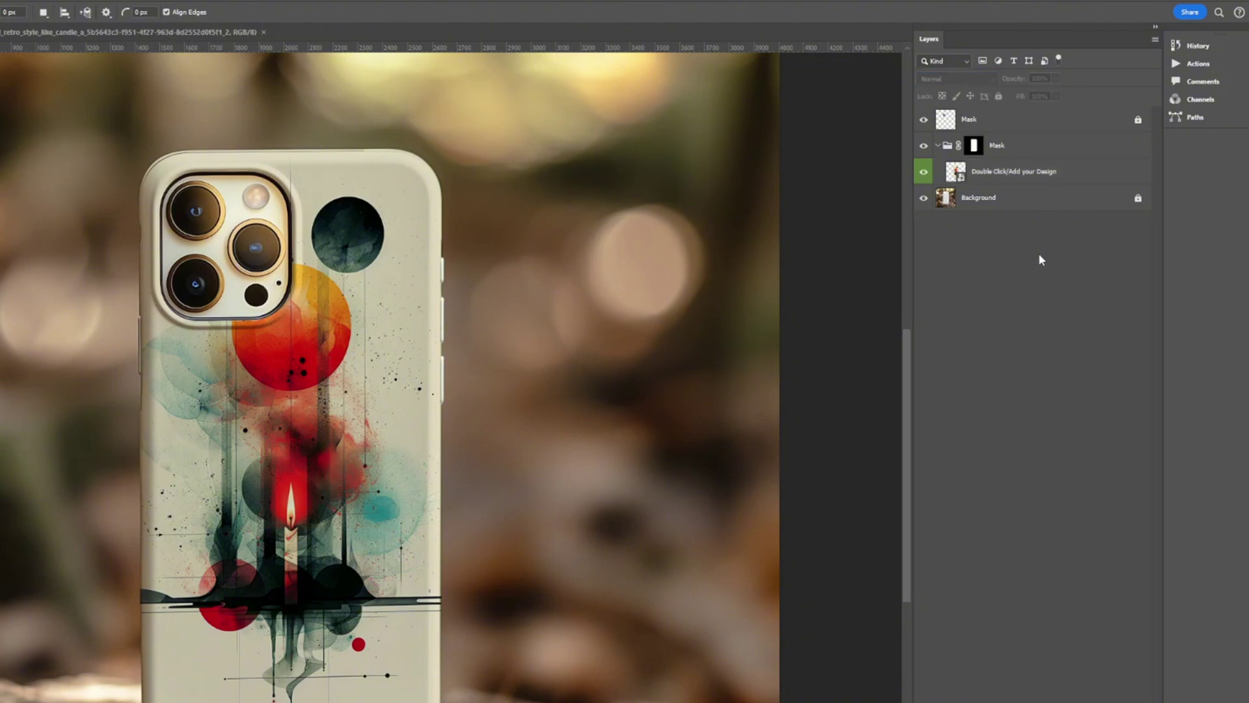
pyautogui.scroll(-3, 493, 314)
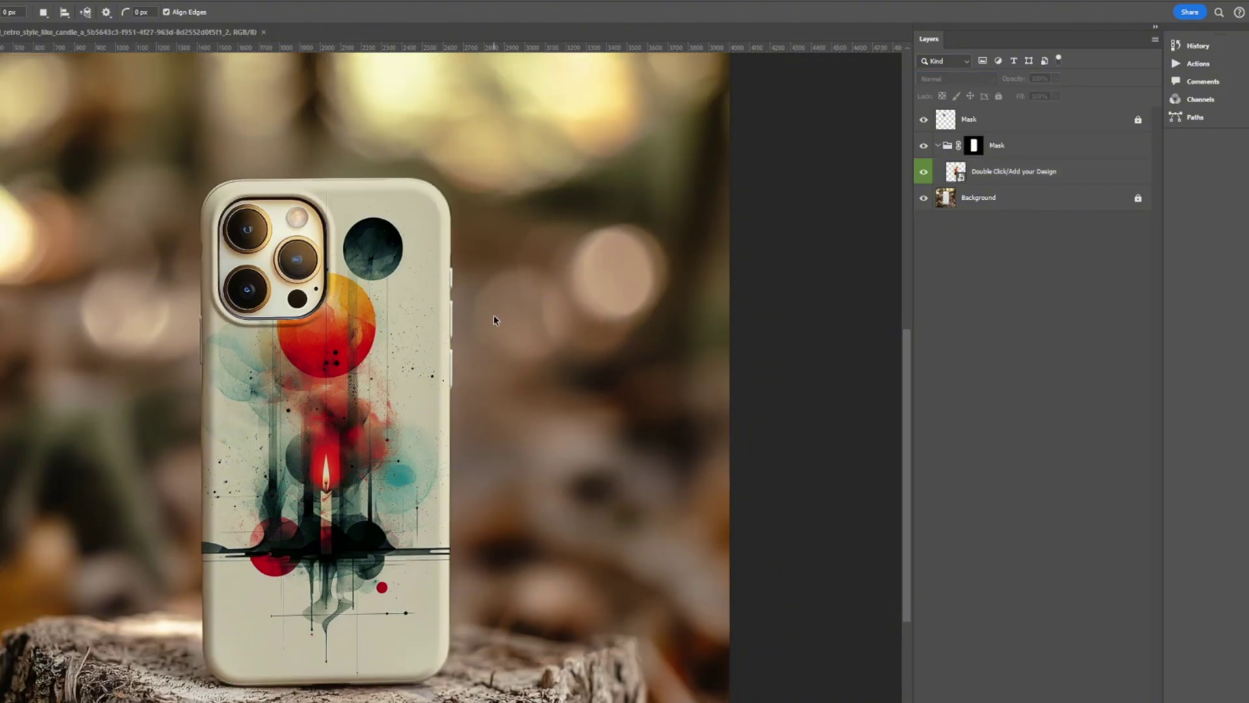
pyautogui.scroll(1, 662, 260)
pyautogui.scroll(1, 661, 260)
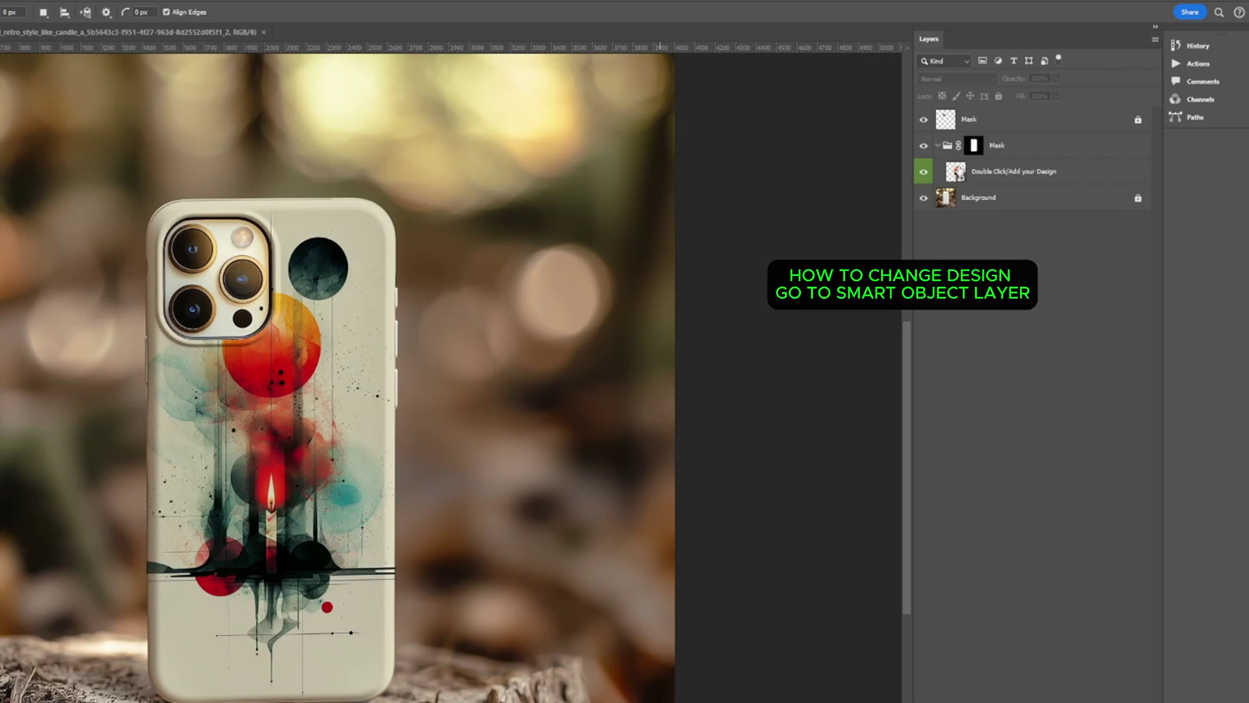
# - In the smart object, delete the candle layer and embed mountain image '5'
pyautogui.doubleClick(956, 171)
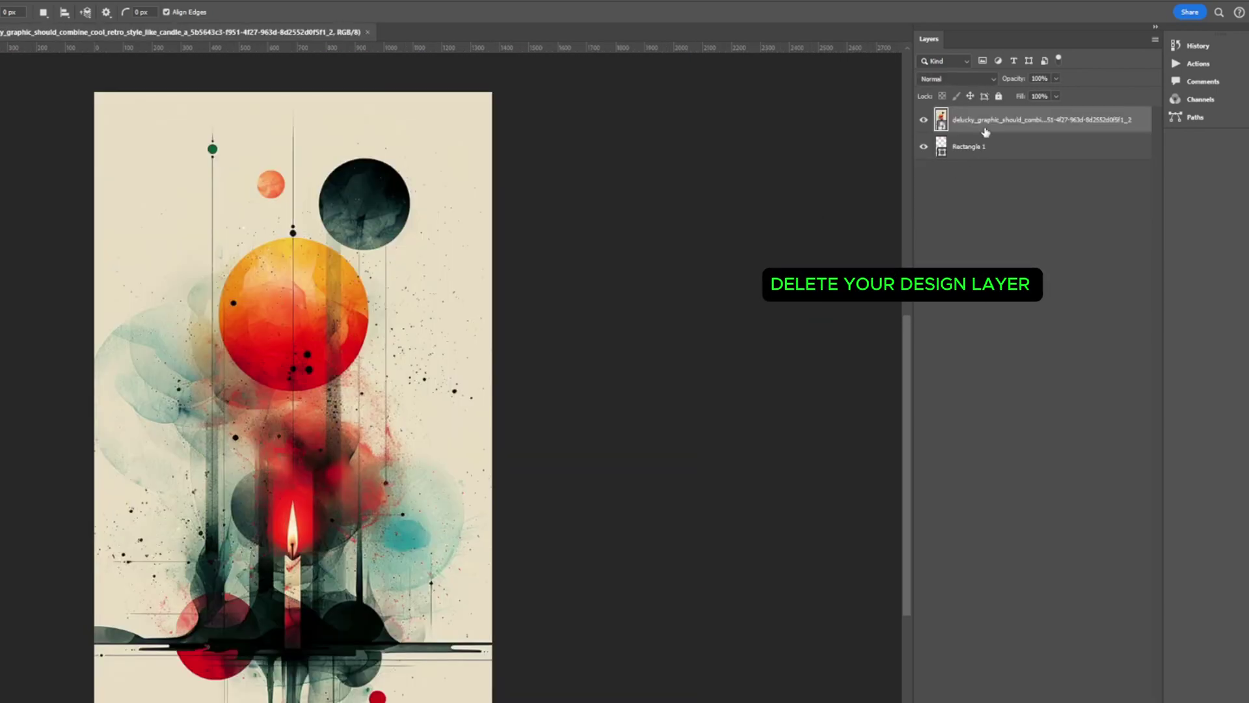
pyautogui.press('Delete')
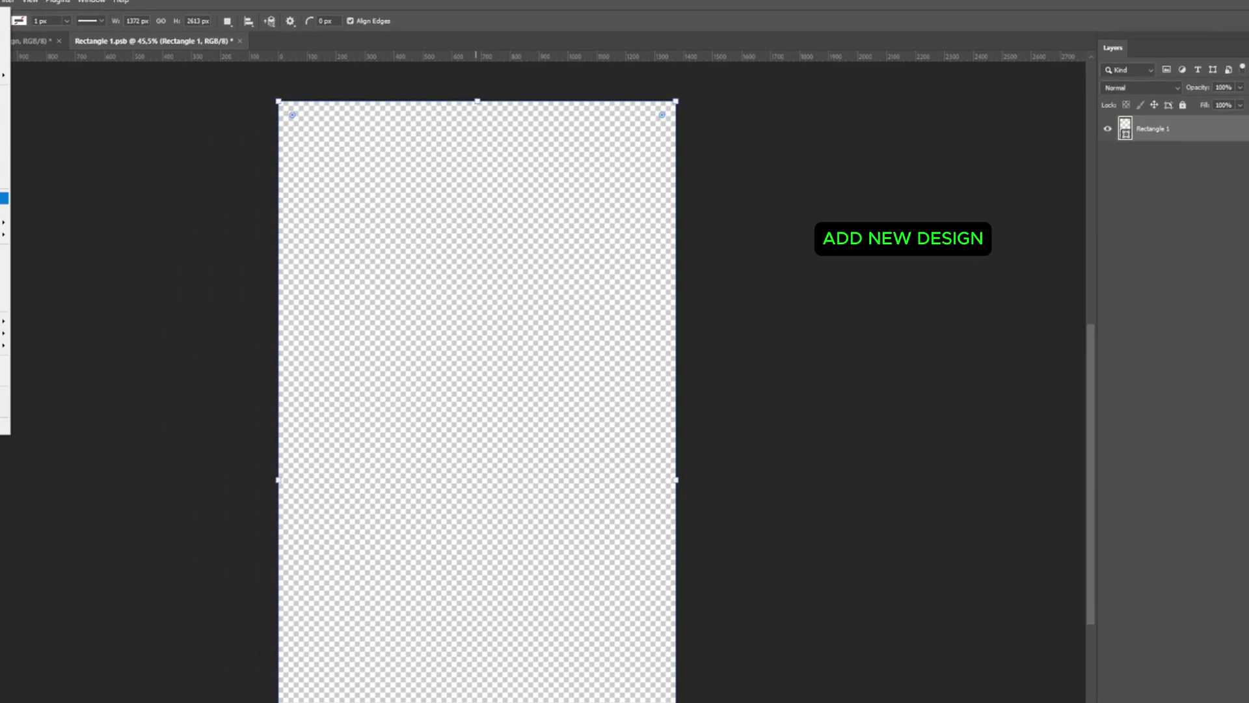
pyautogui.click(85, 273)
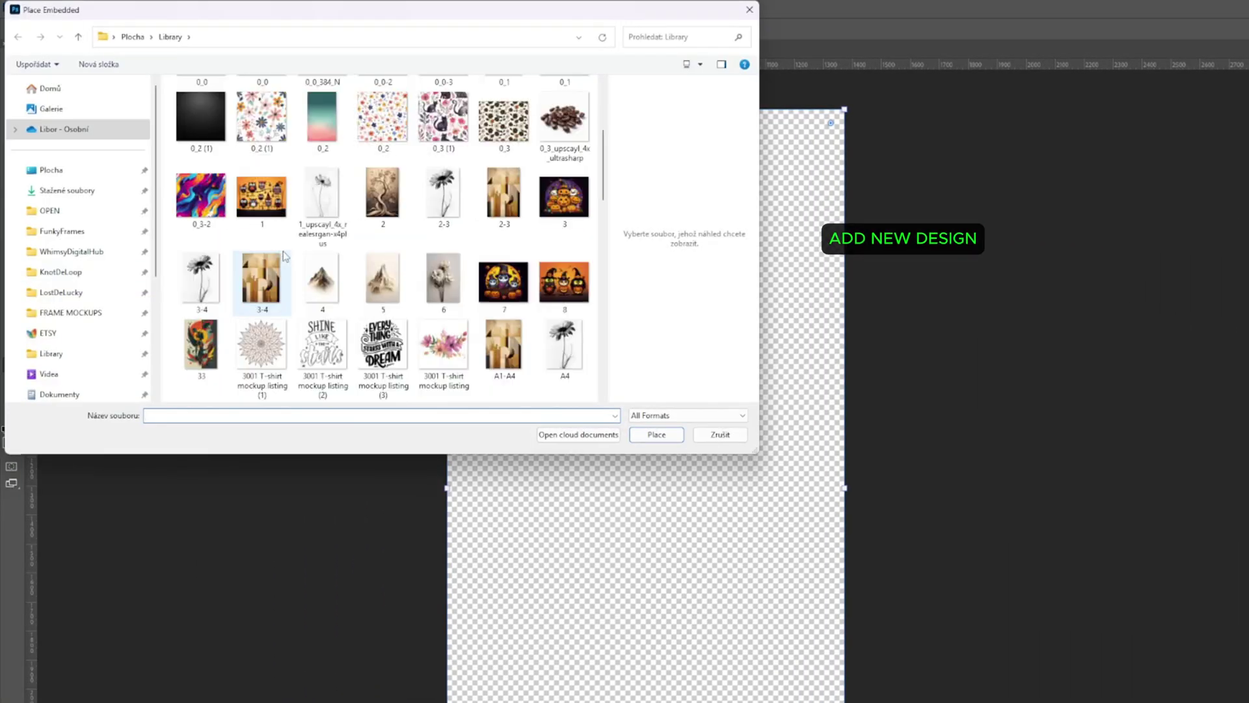
pyautogui.scroll(-3, 284, 256)
pyautogui.scroll(3, 283, 255)
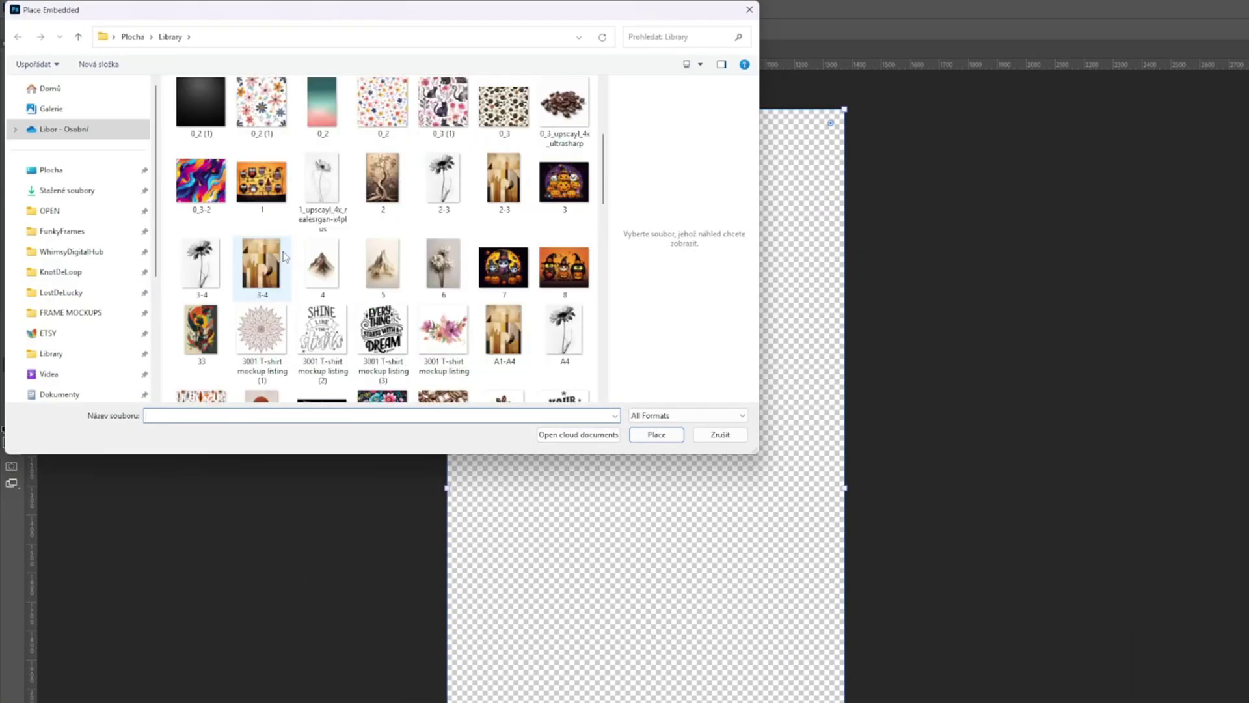
pyautogui.doubleClick(399, 275)
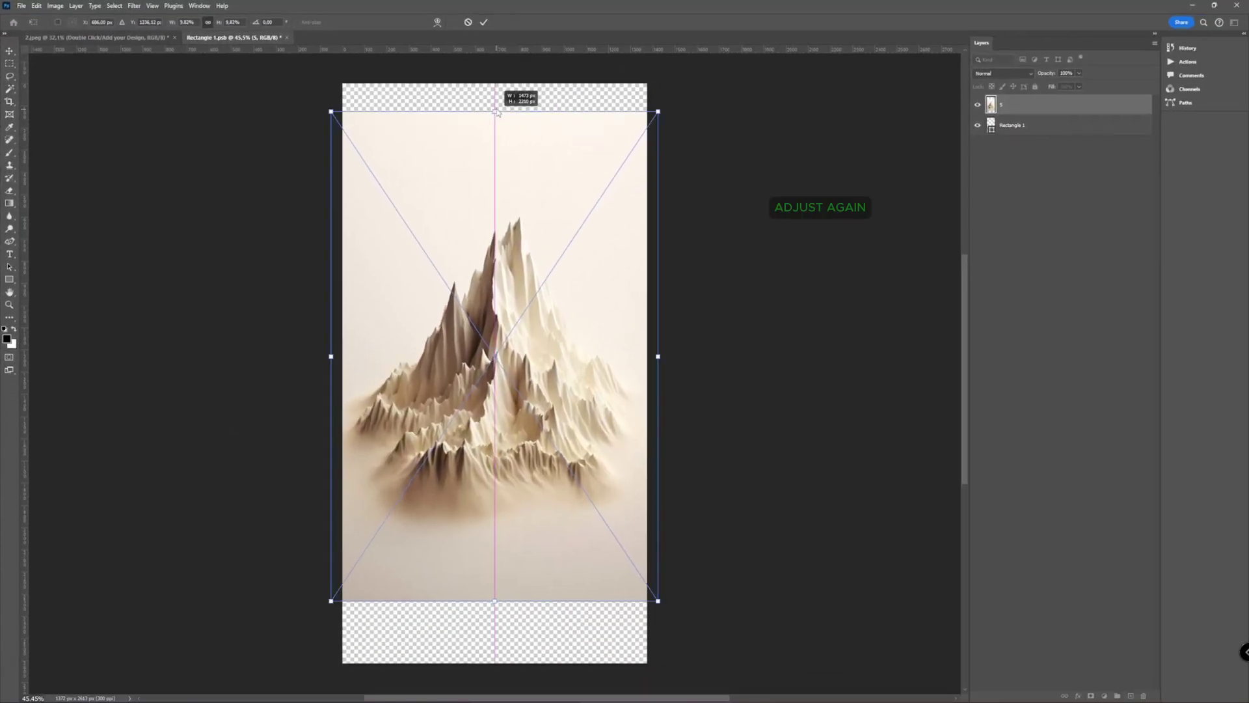
# - Stretch the mountain image to fill the canvas, save, and return to the 2.jpeg mockup
pyautogui.moveTo(495, 97); pyautogui.dragTo(494, 83)
pyautogui.moveTo(495, 601); pyautogui.dragTo(494, 663)
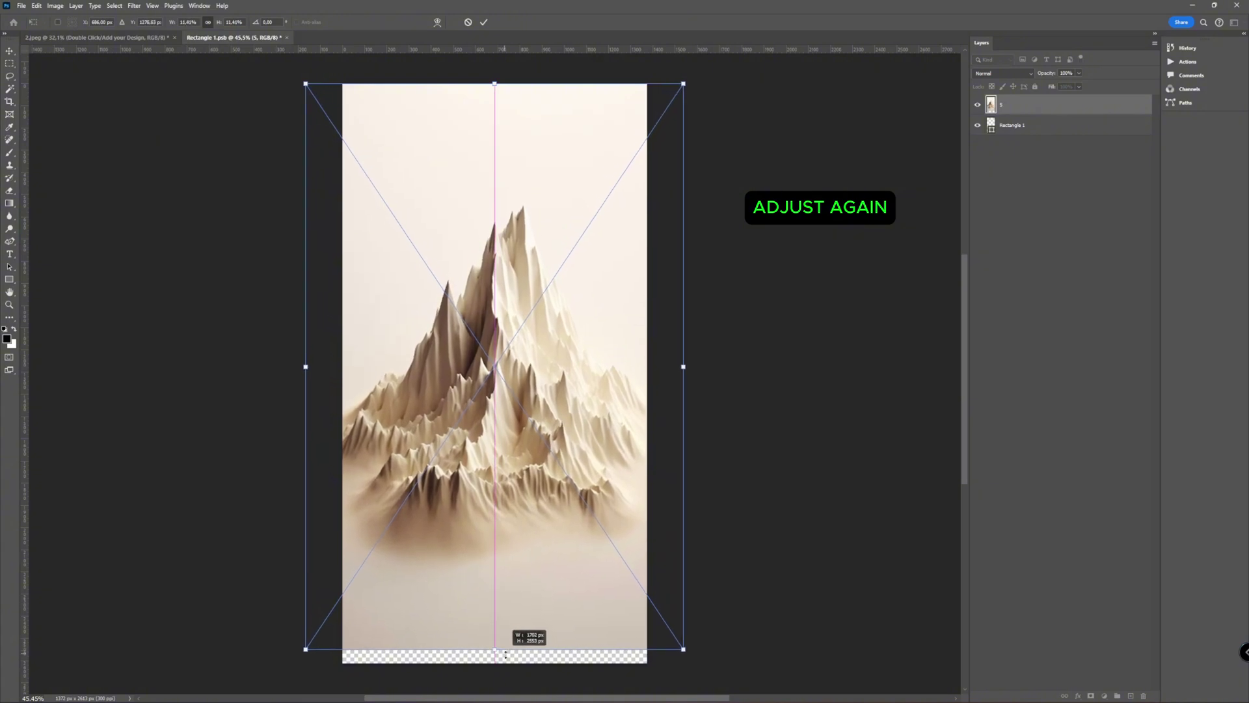
pyautogui.hotkey('ctrl', 's')
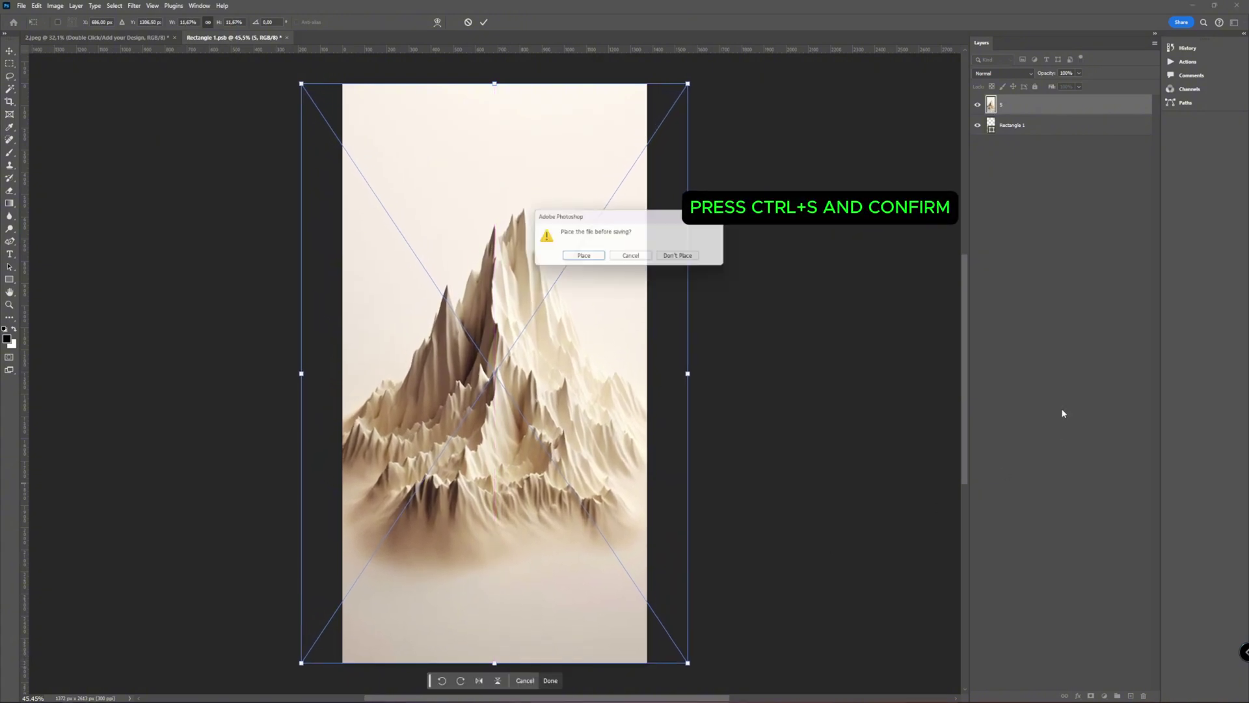
pyautogui.click(586, 256)
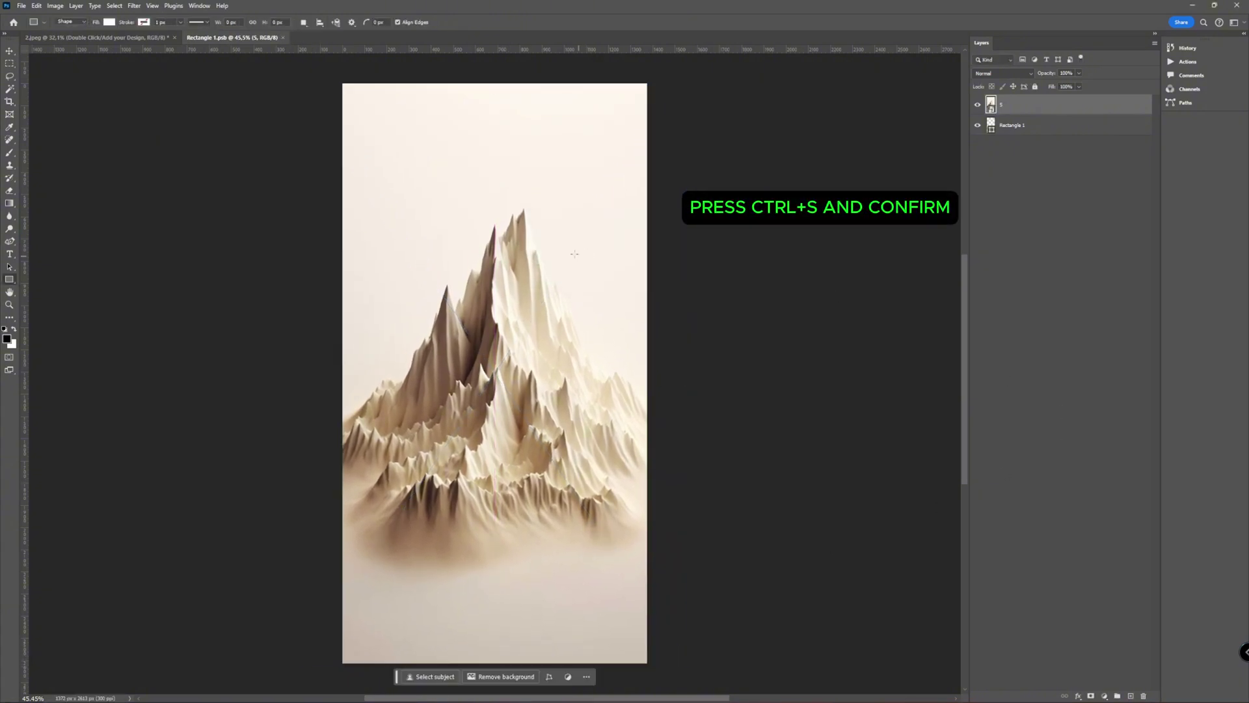
pyautogui.click(130, 37)
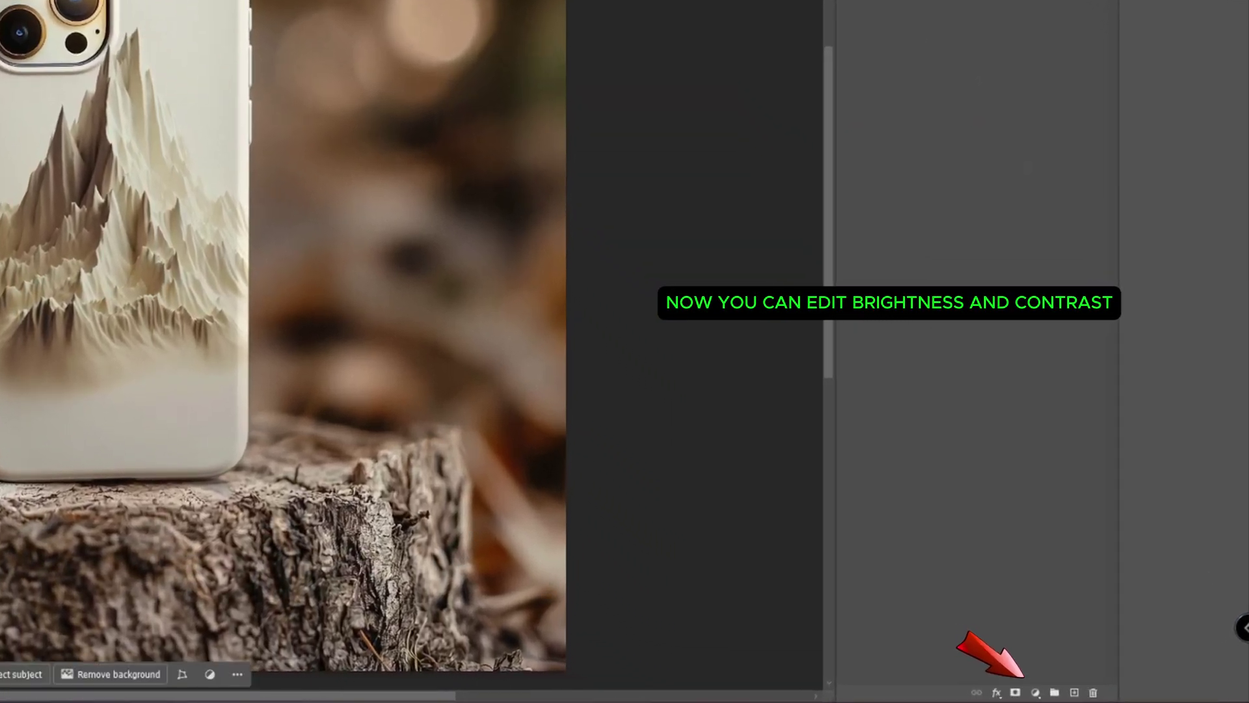
# - Add a Brightness/Contrast adjustment layer with brightness lowered to -39
pyautogui.click(1035, 693)
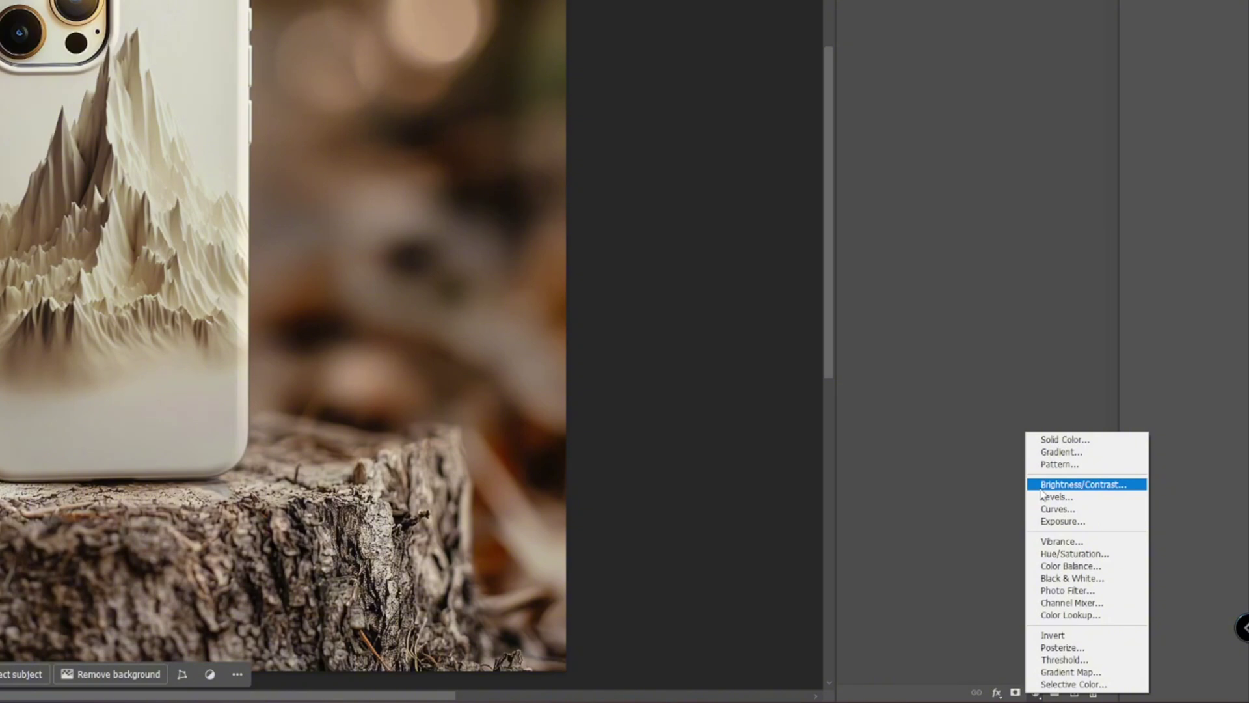
pyautogui.click(1042, 489)
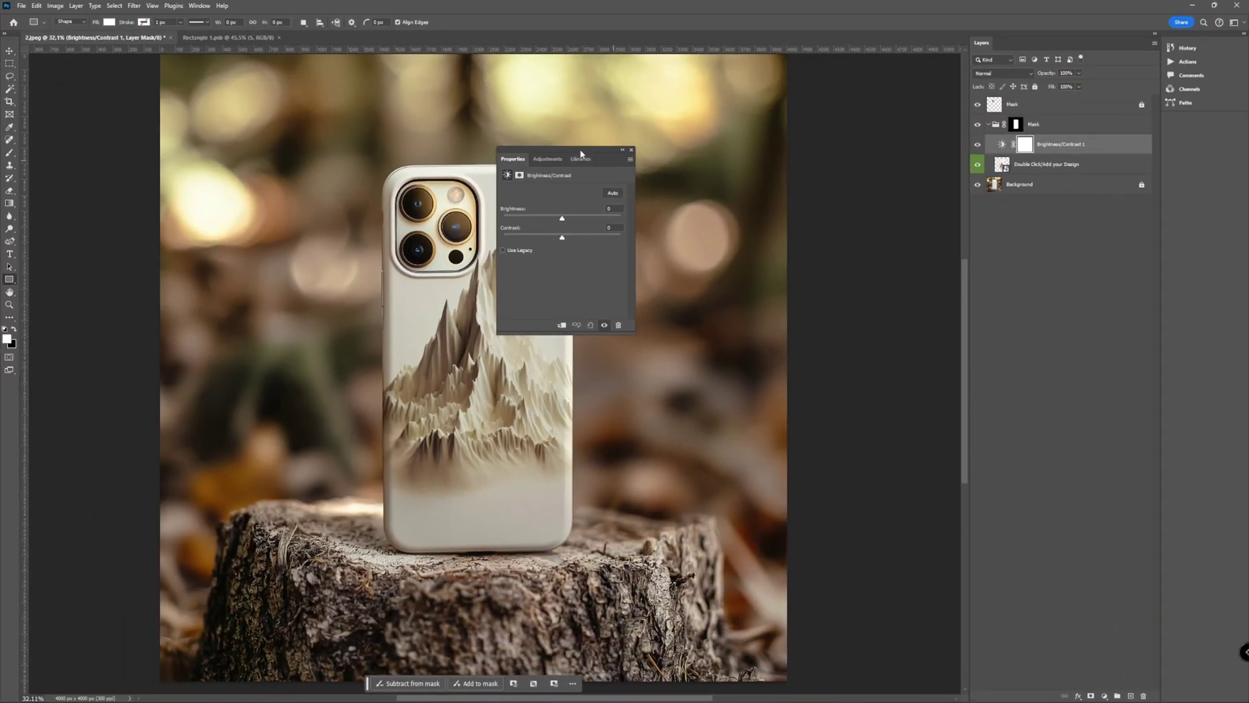
pyautogui.moveTo(581, 154); pyautogui.dragTo(683, 204)
pyautogui.moveTo(664, 268)
pyautogui.mouseDown()
pyautogui.moveTo(649, 268)
pyautogui.moveTo(668, 288)
pyautogui.mouseUp()
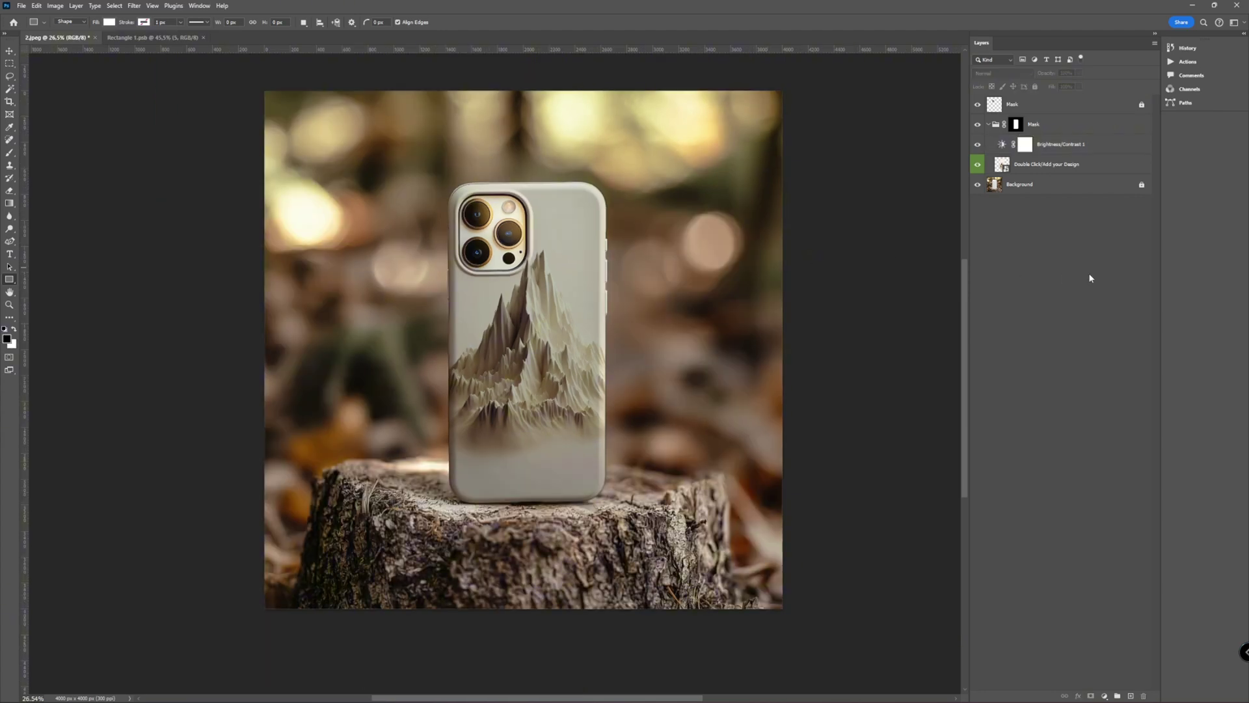
# - Delete the mountain layer '5' inside the design smart object, leaving the phone case blank
pyautogui.click(1004, 166)
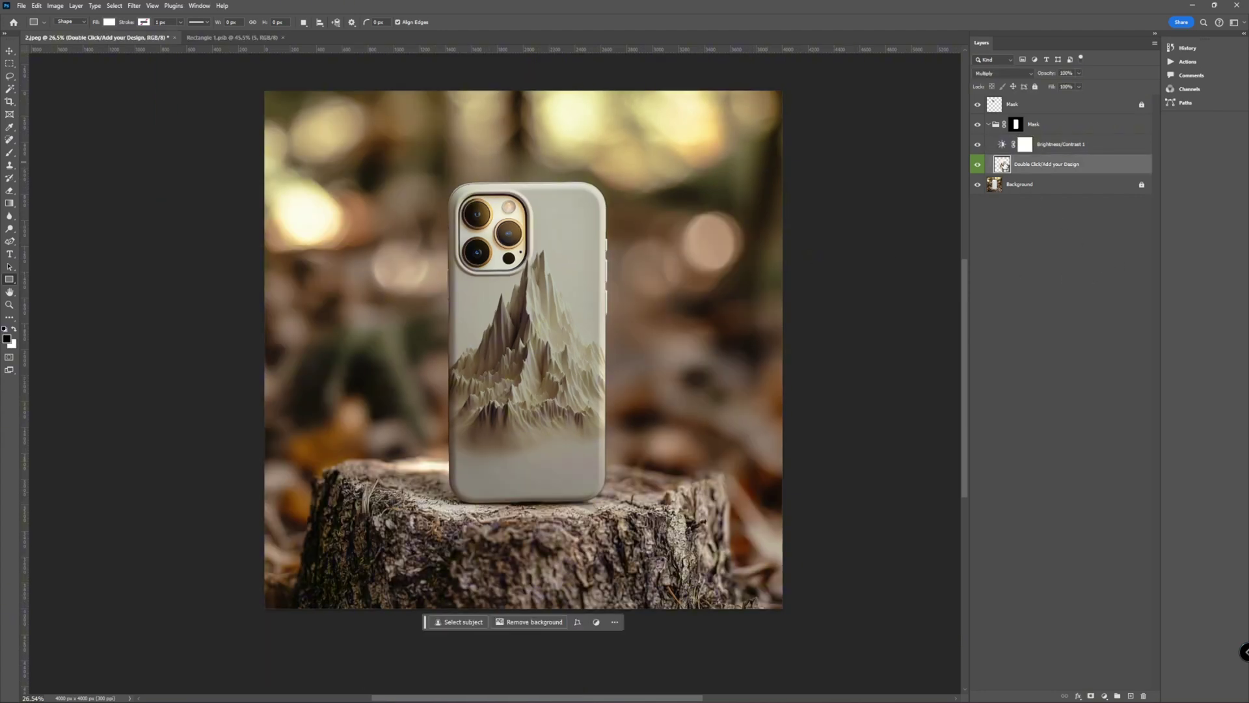
pyautogui.doubleClick(1004, 167)
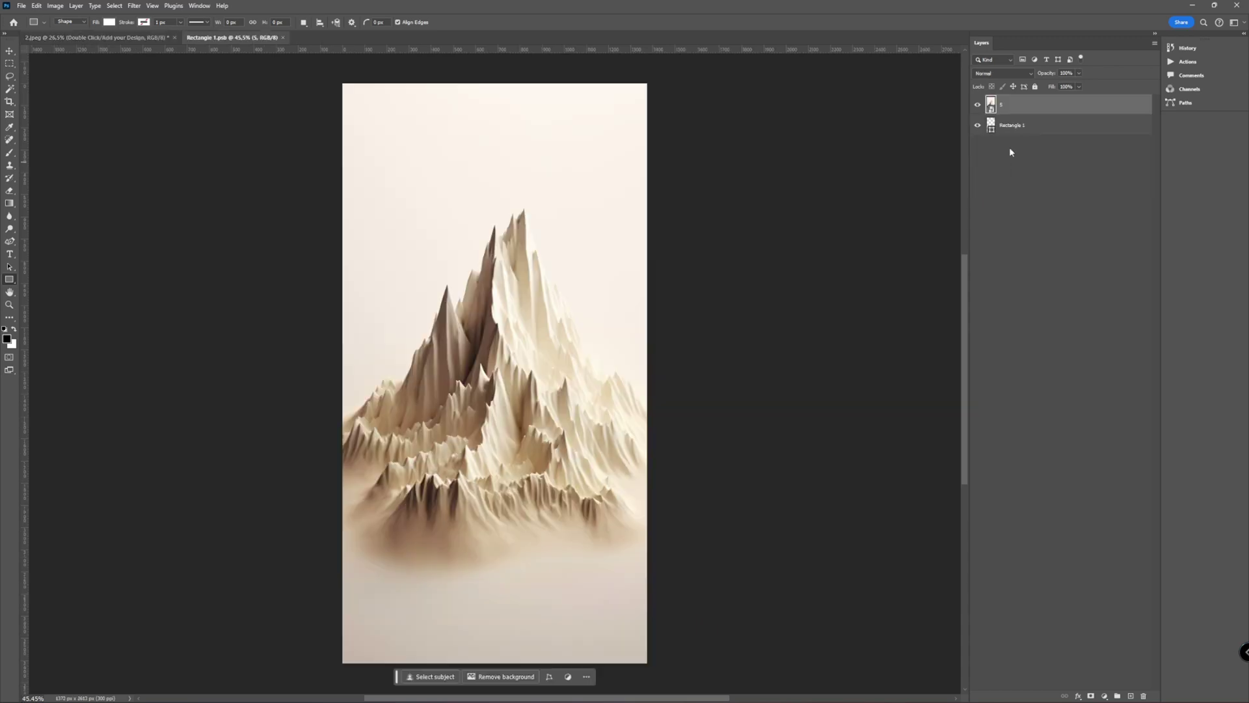
pyautogui.press('Delete')
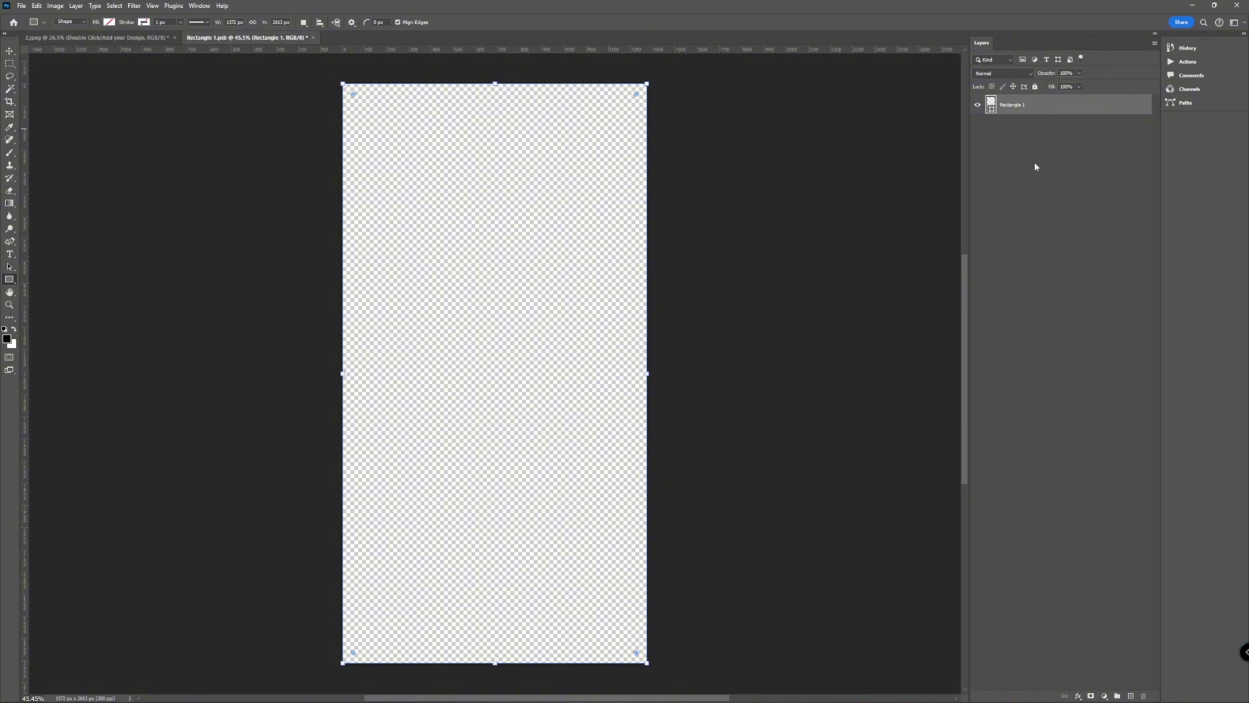
pyautogui.click(1036, 167)
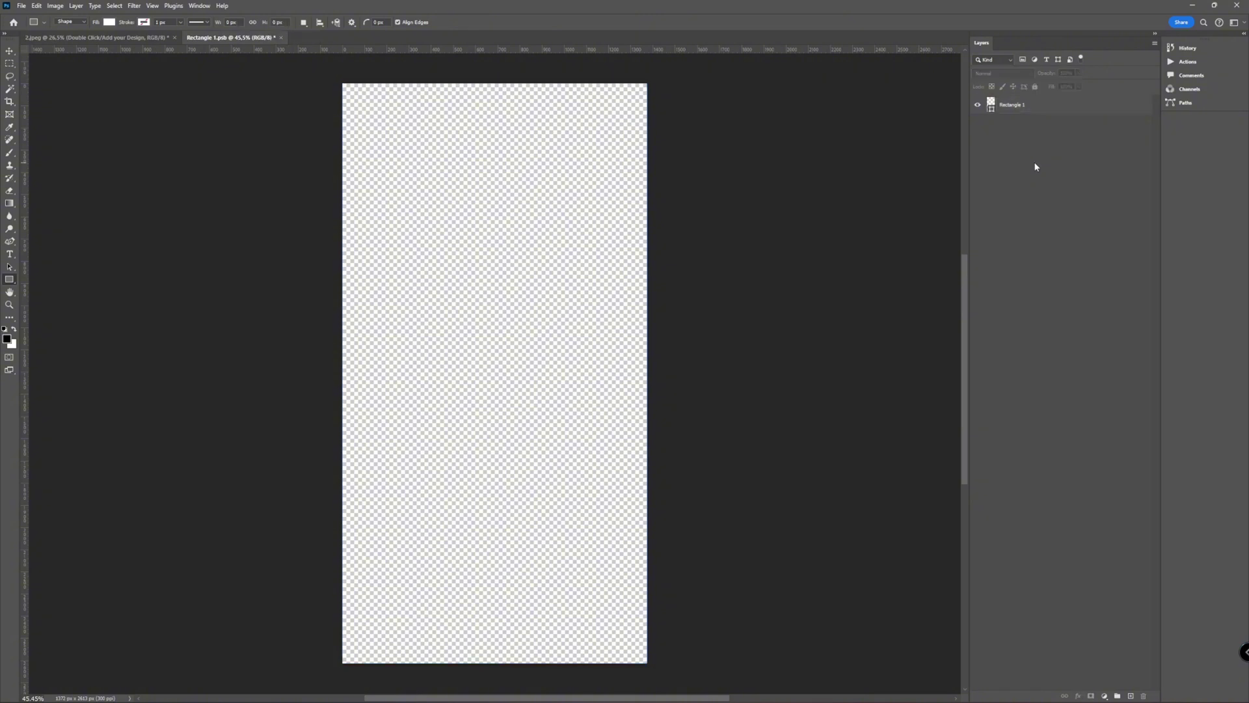
pyautogui.click(281, 37)
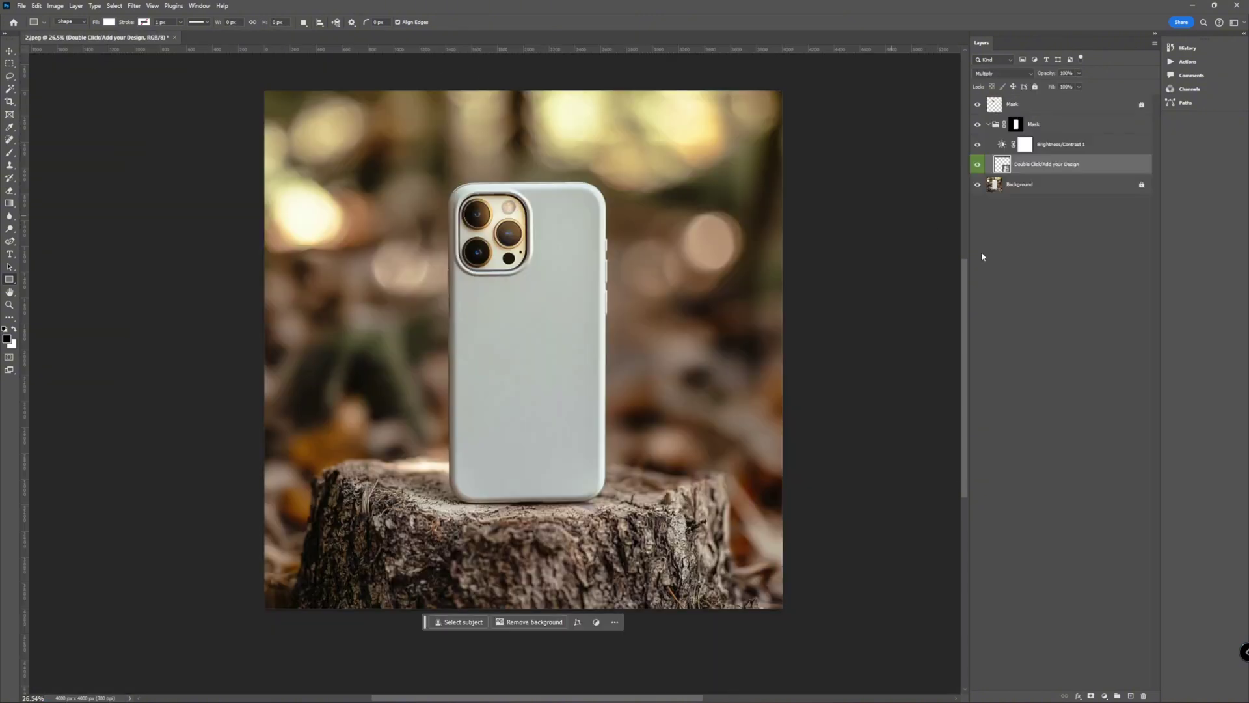
pyautogui.click(1072, 290)
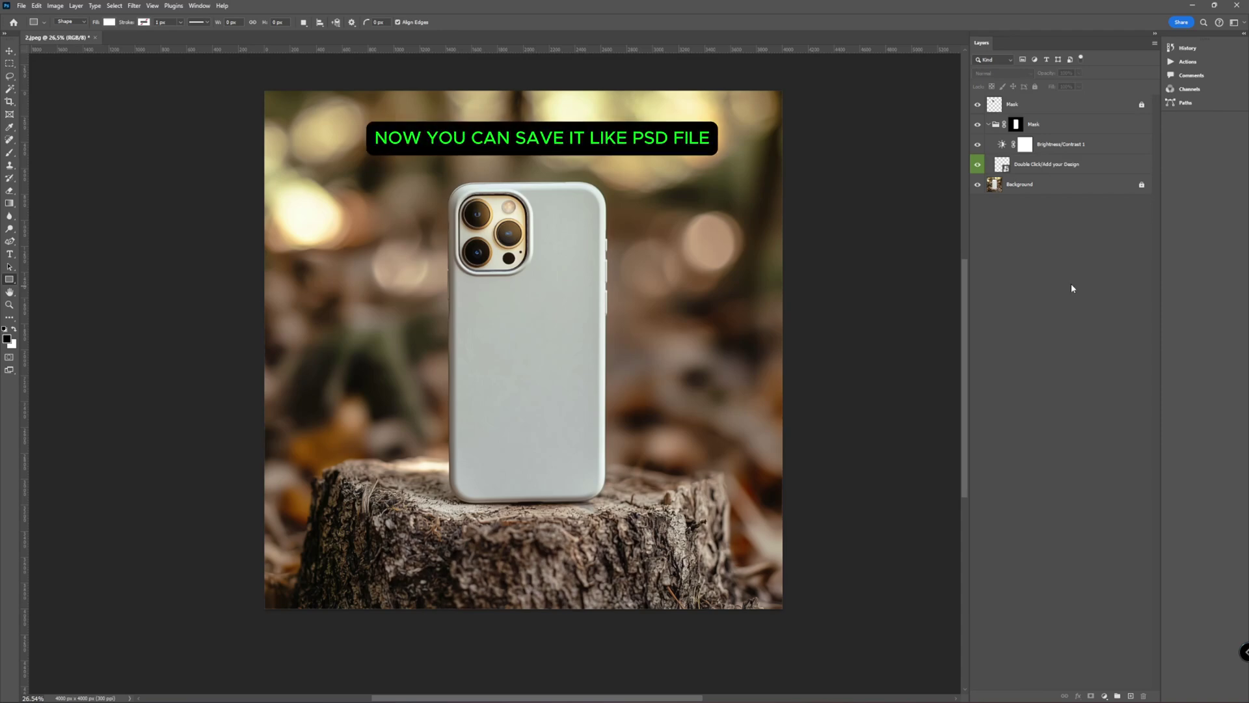
# - Save the mockup as '2' with the Photoshop (*.PSD) file type
pyautogui.click(22, 6)
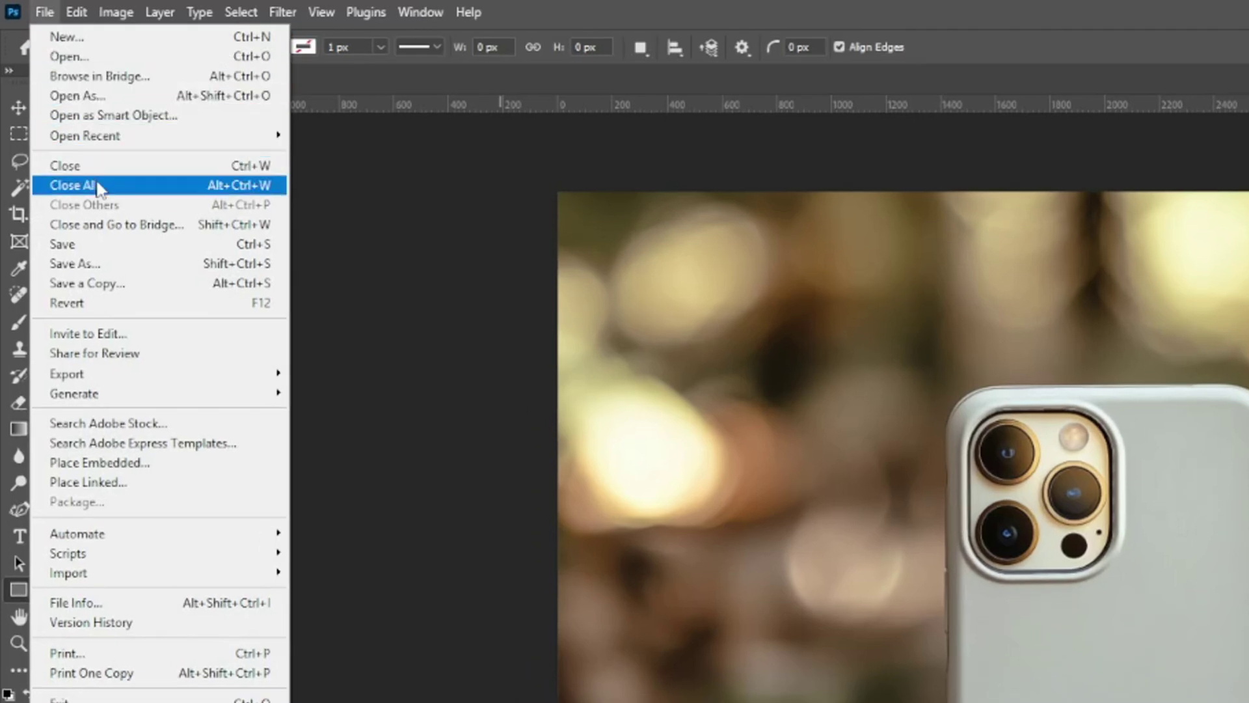
pyautogui.click(110, 263)
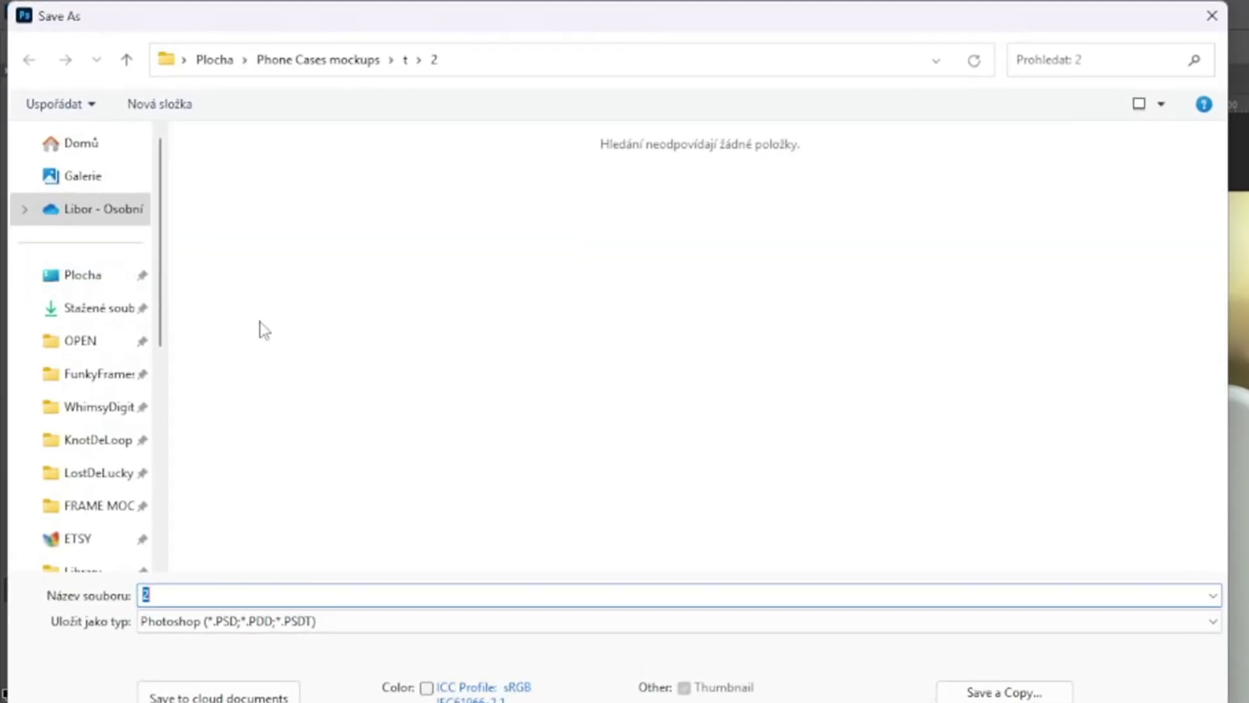
pyautogui.click(322, 622)
pyautogui.click(307, 641)
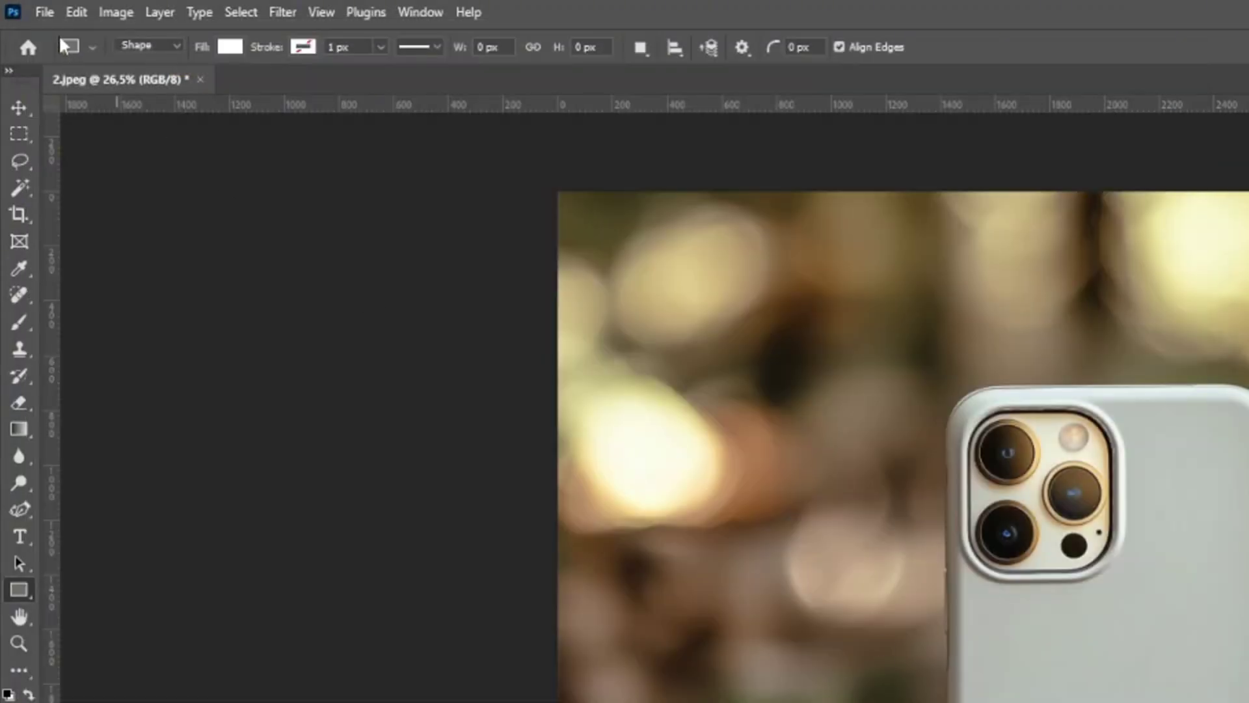
pyautogui.click(45, 11)
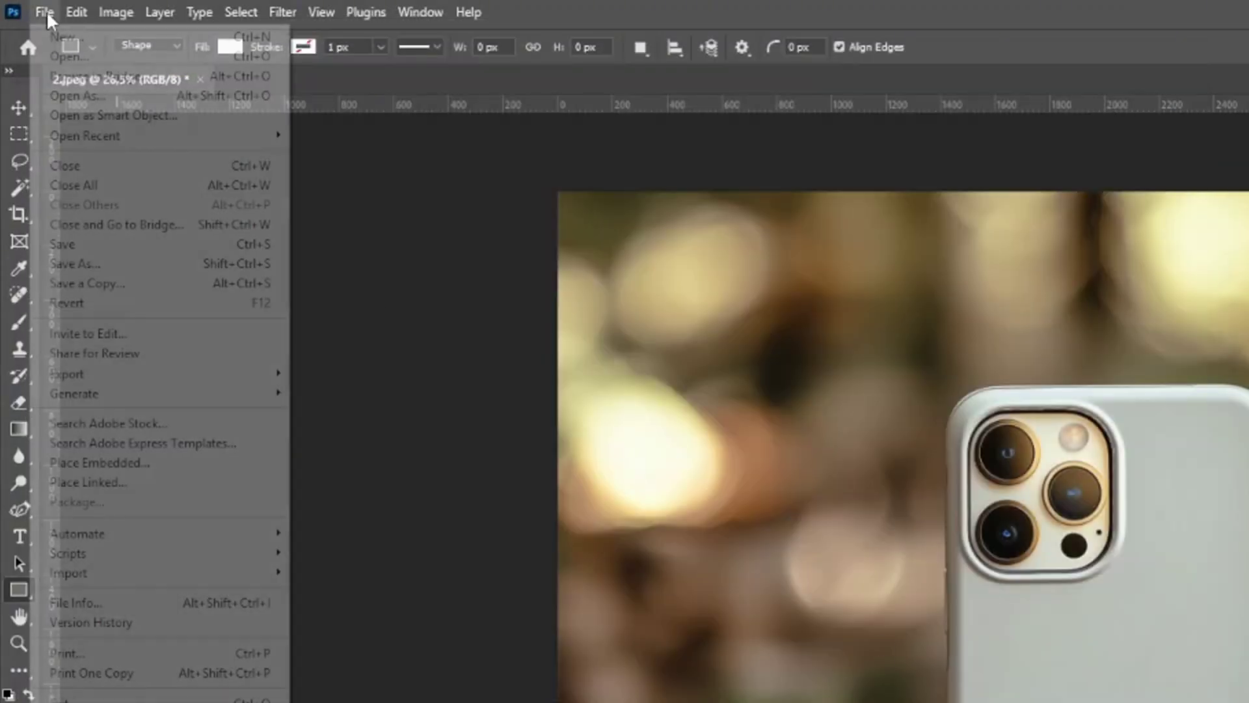
pyautogui.moveTo(68, 374)
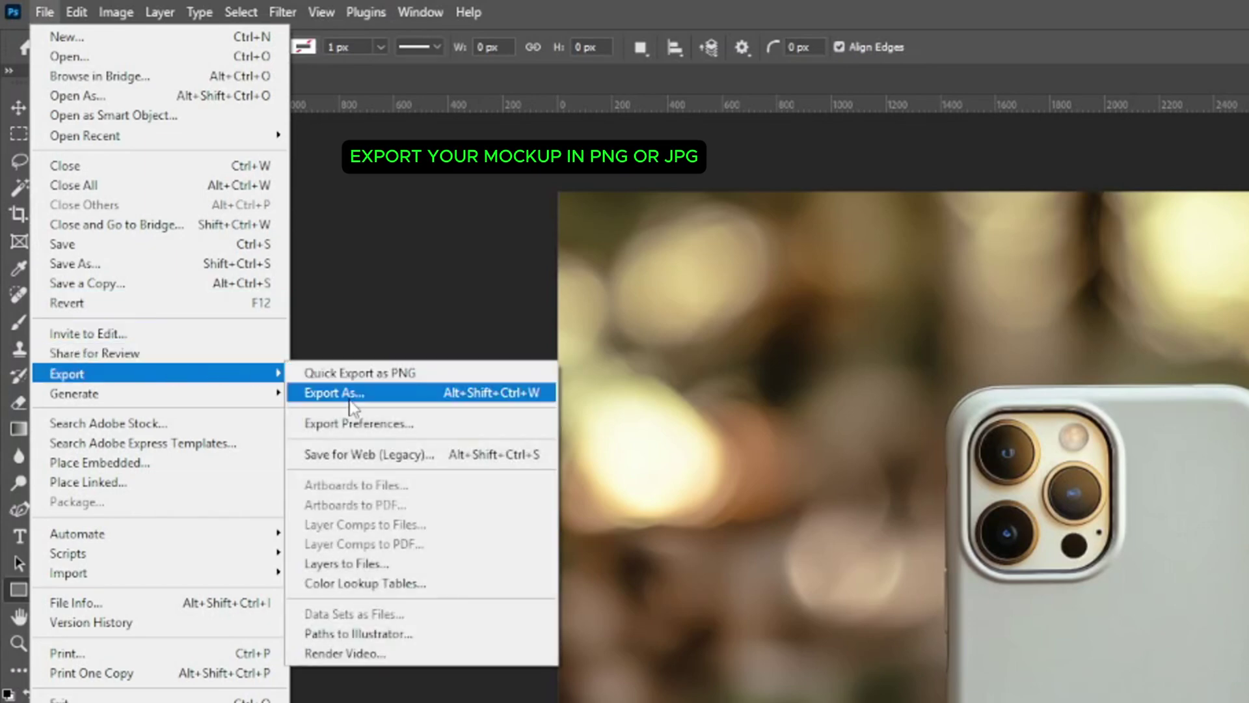
# - Open Export As for the mockup and keep JPG at 4000 × 4000 px, quality 7
pyautogui.click(350, 401)
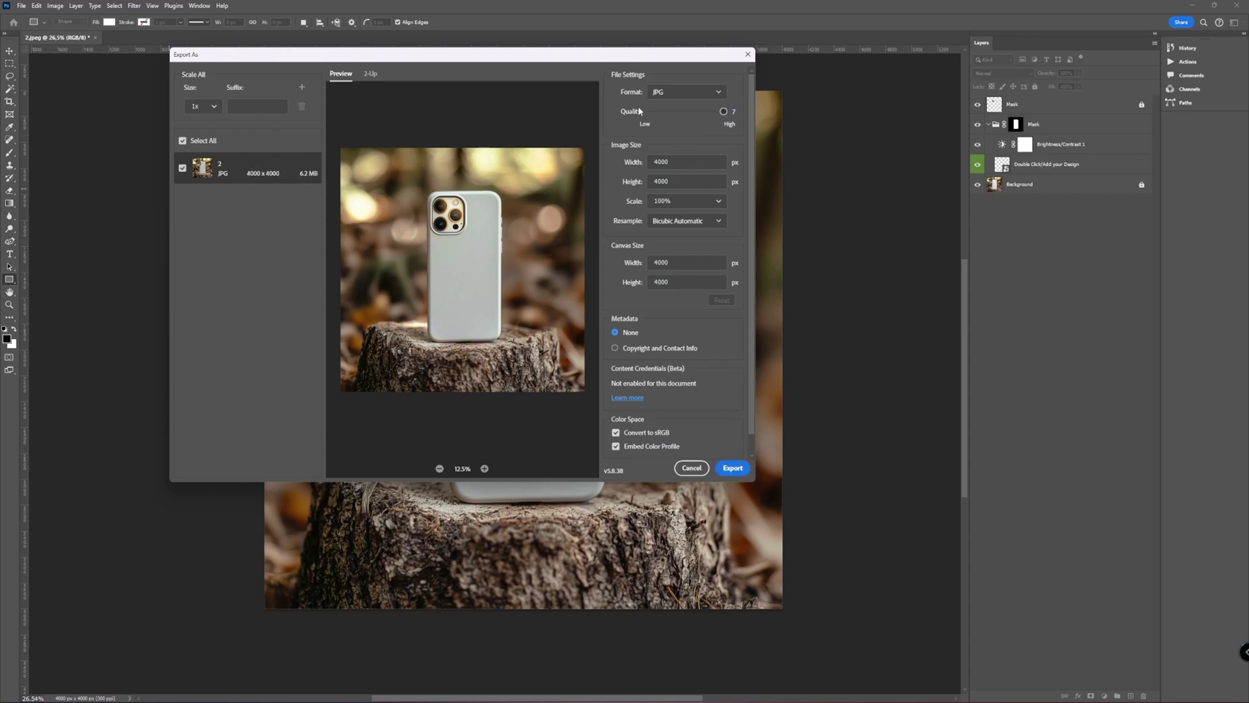
pyautogui.click(664, 92)
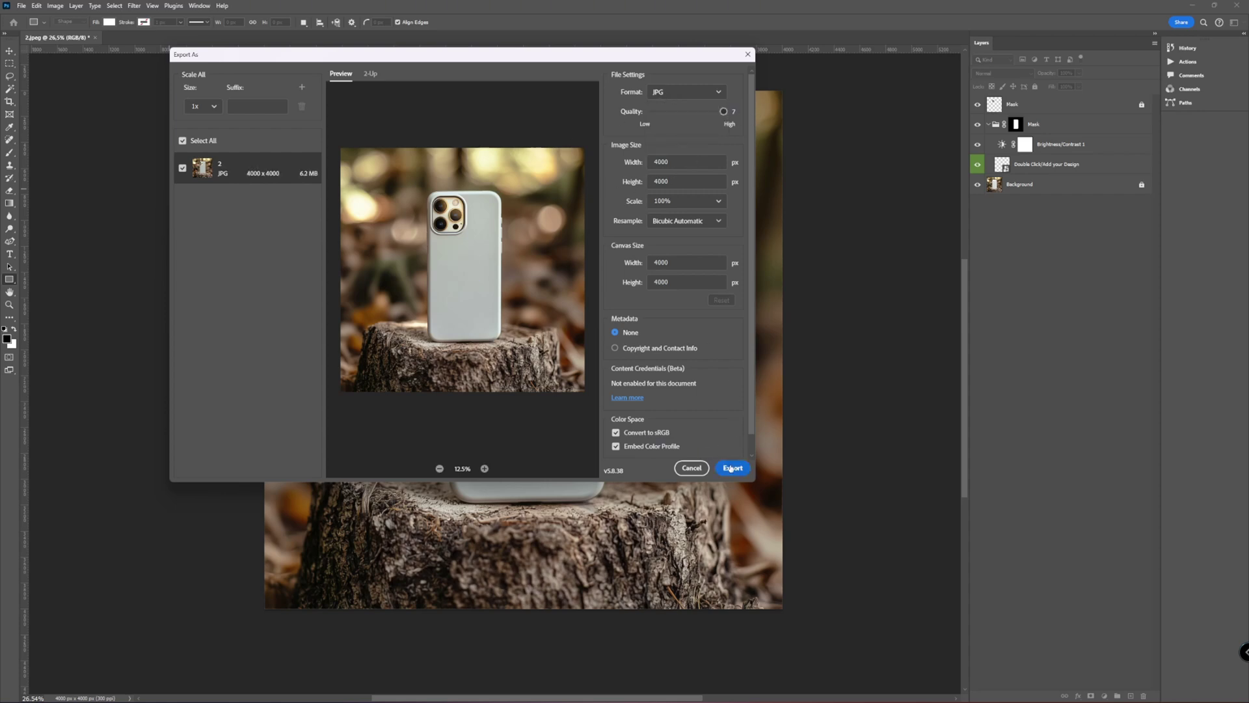